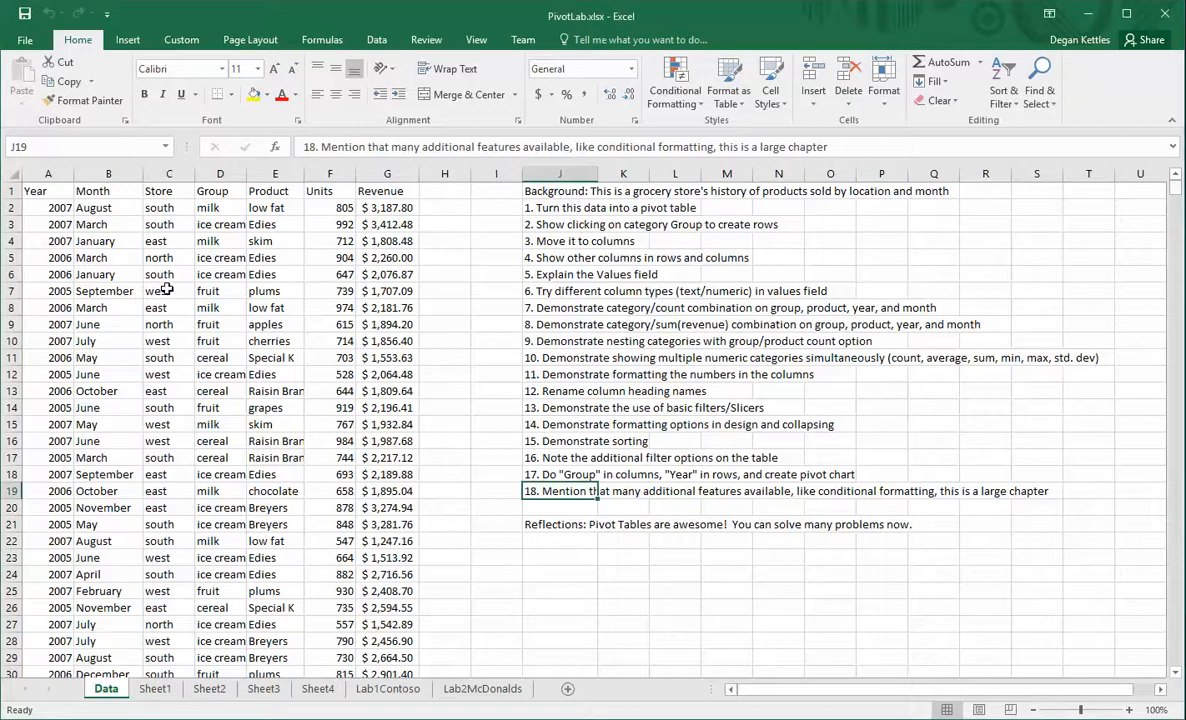
Select the whole sales table on the Data sheet, range A1:G923, and create a pivot table from it on a new worksheet.
{"action": "left_click", "coordinate": [163, 291]}
{"action": "key", "text": "ctrl+q"}
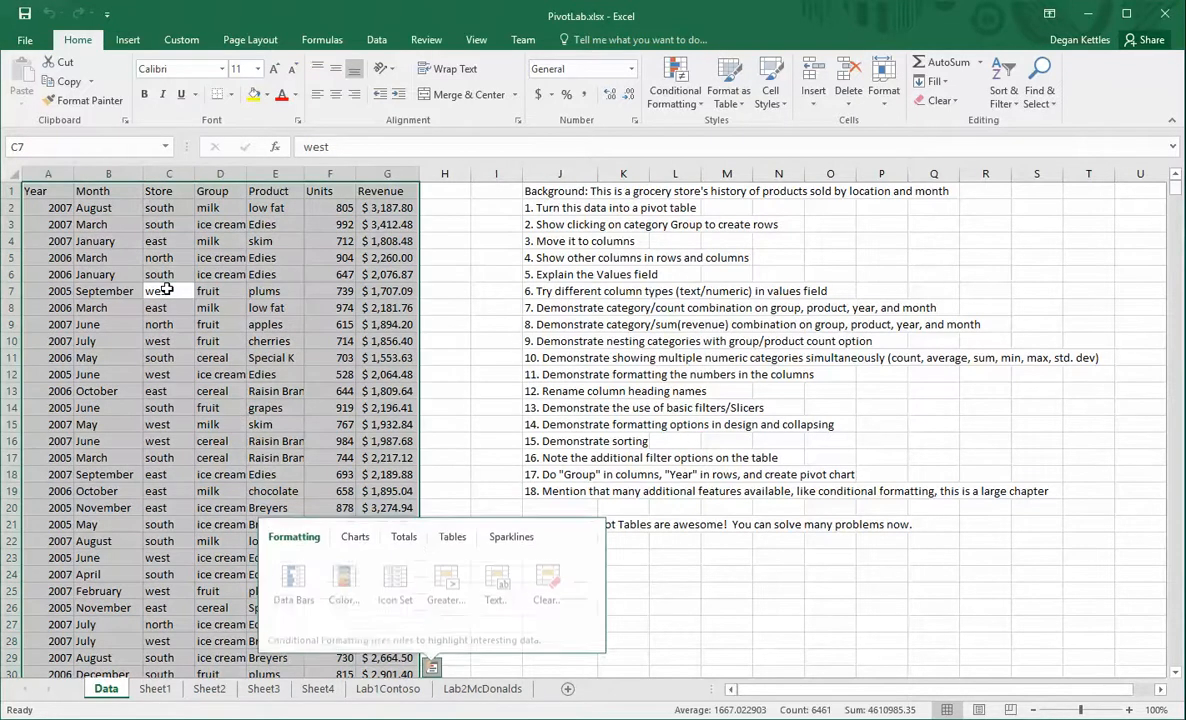
{"action": "left_click", "coordinate": [207, 307]}
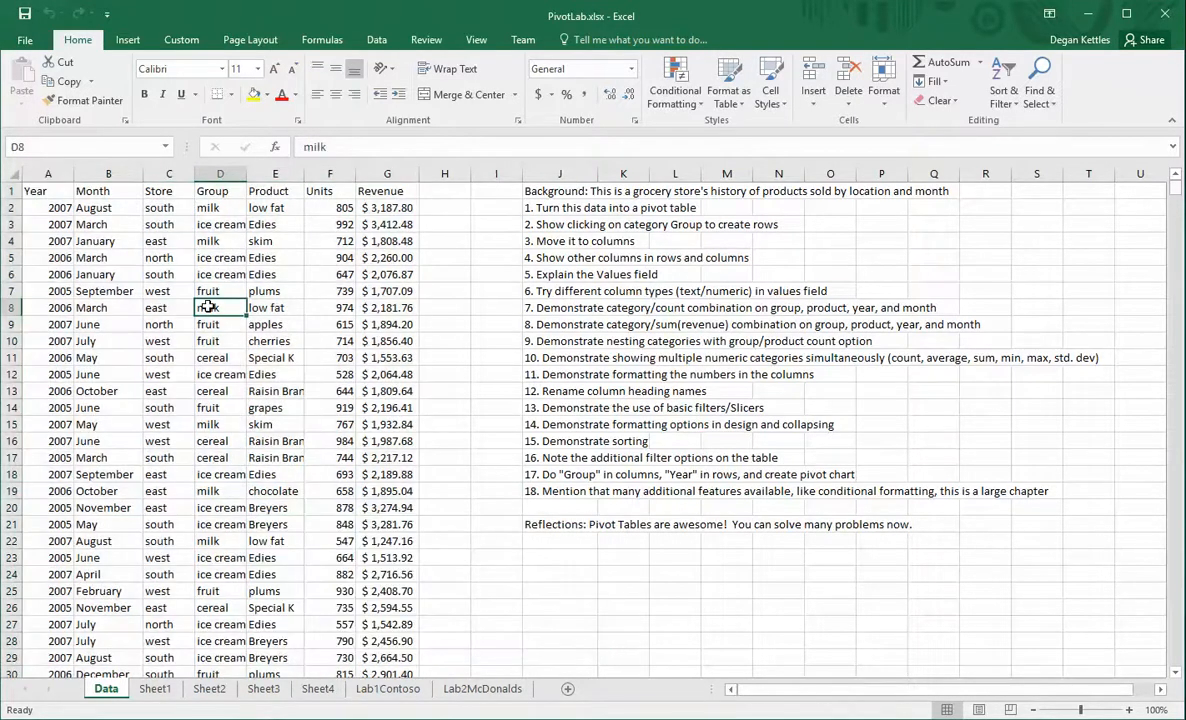
{"action": "key", "text": "ctrl+a"}
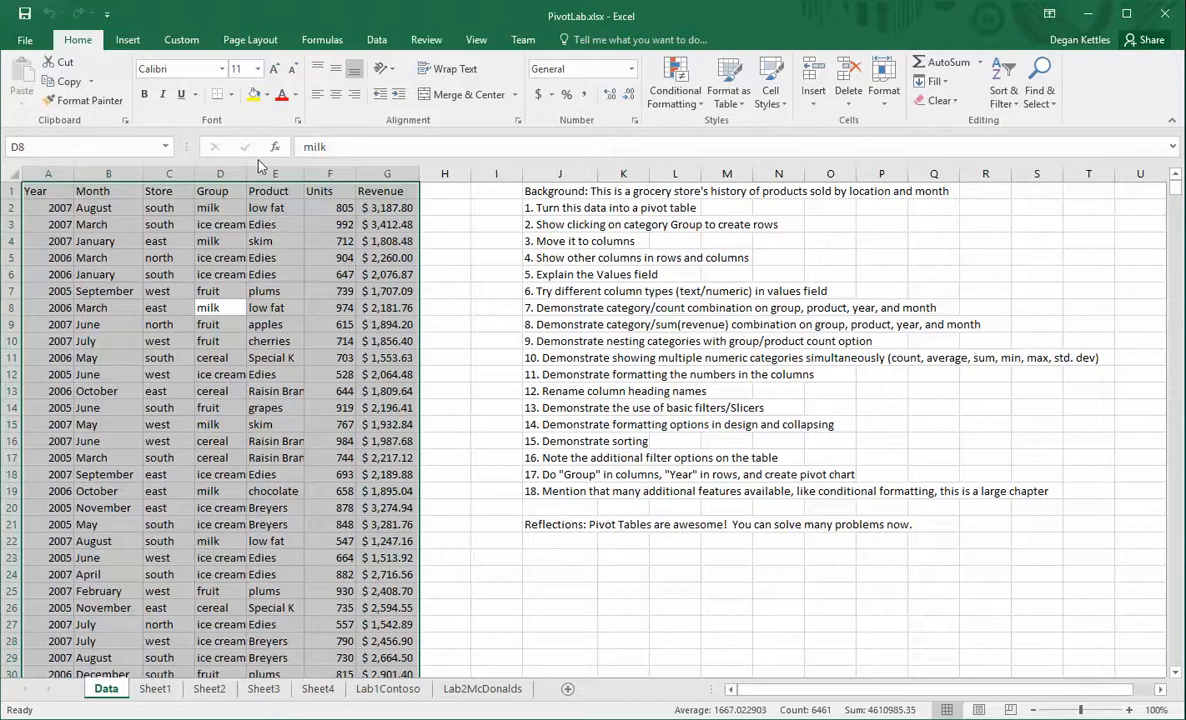
{"action": "left_click", "coordinate": [128, 40]}
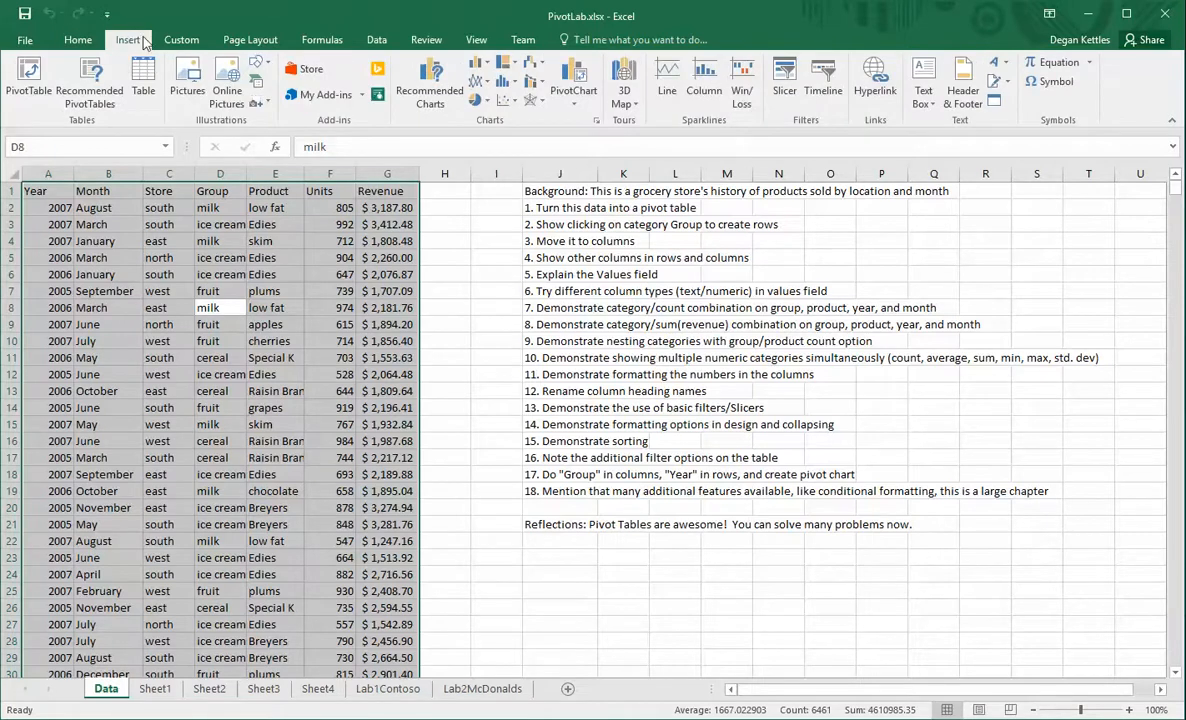
{"action": "left_click", "coordinate": [28, 75]}
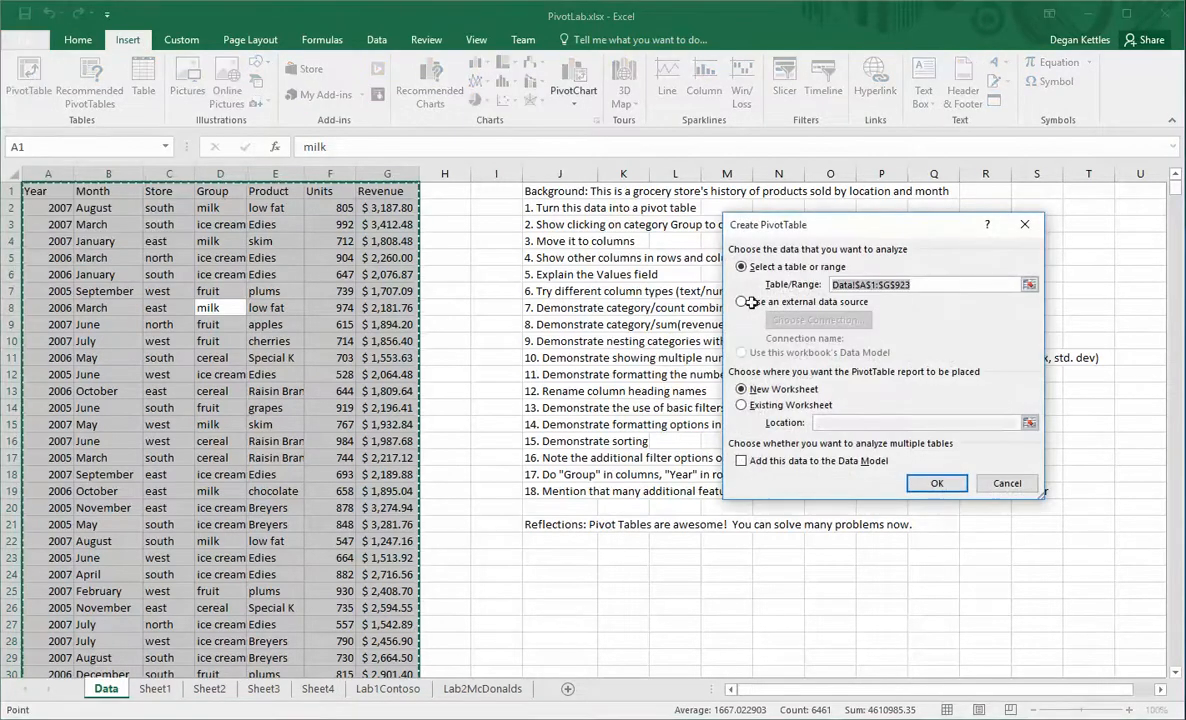
{"action": "left_click", "coordinate": [935, 484]}
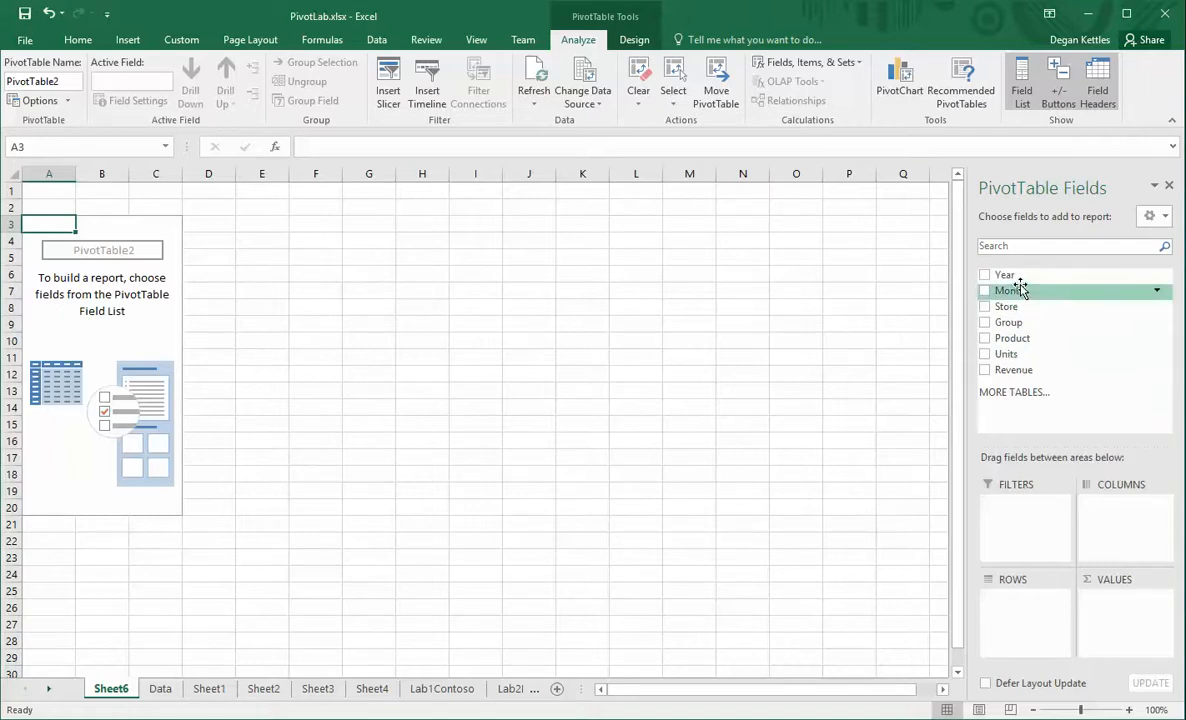
Add the Group field to the pivot table's rows, comparing the field list and group categories with the columns on the Data sheet.
{"action": "left_click", "coordinate": [160, 688]}
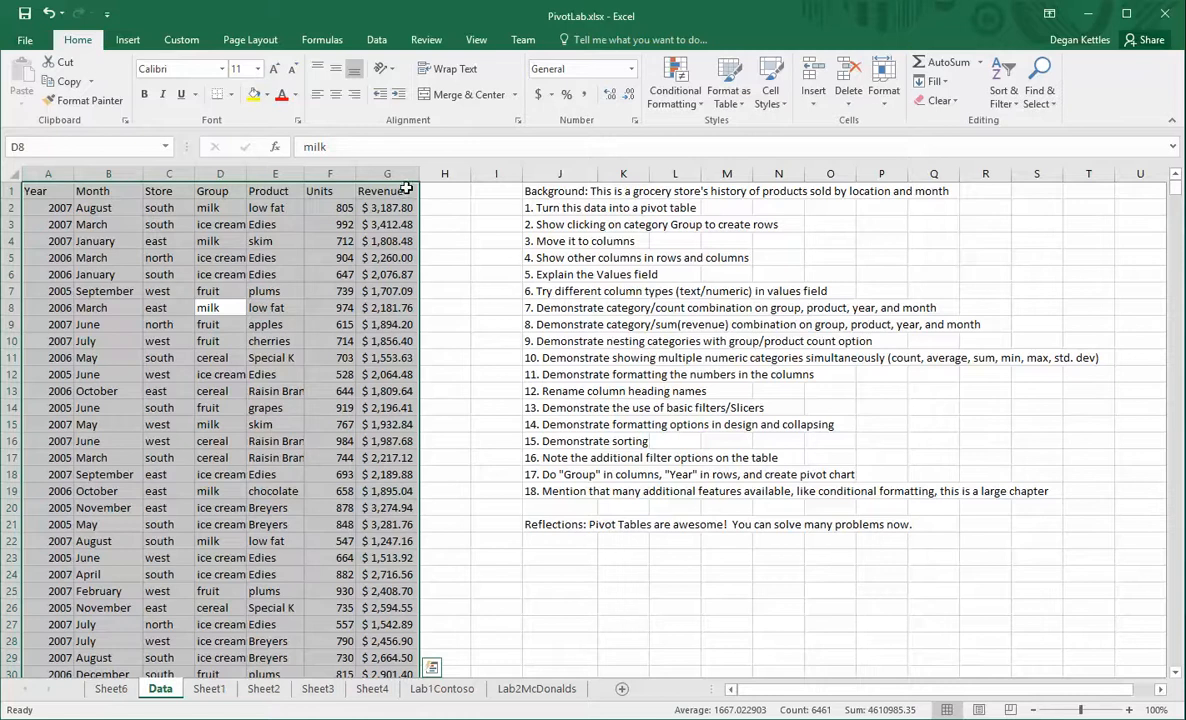
{"action": "left_click", "coordinate": [115, 697]}
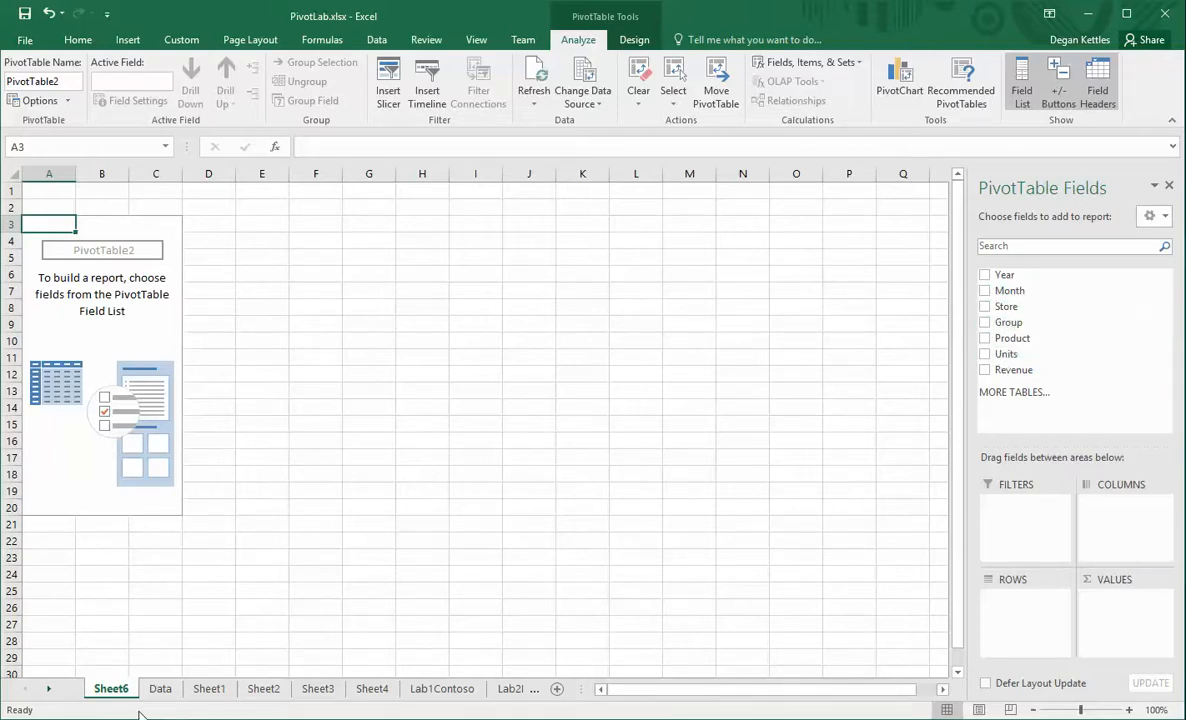
{"action": "left_click", "coordinate": [160, 688]}
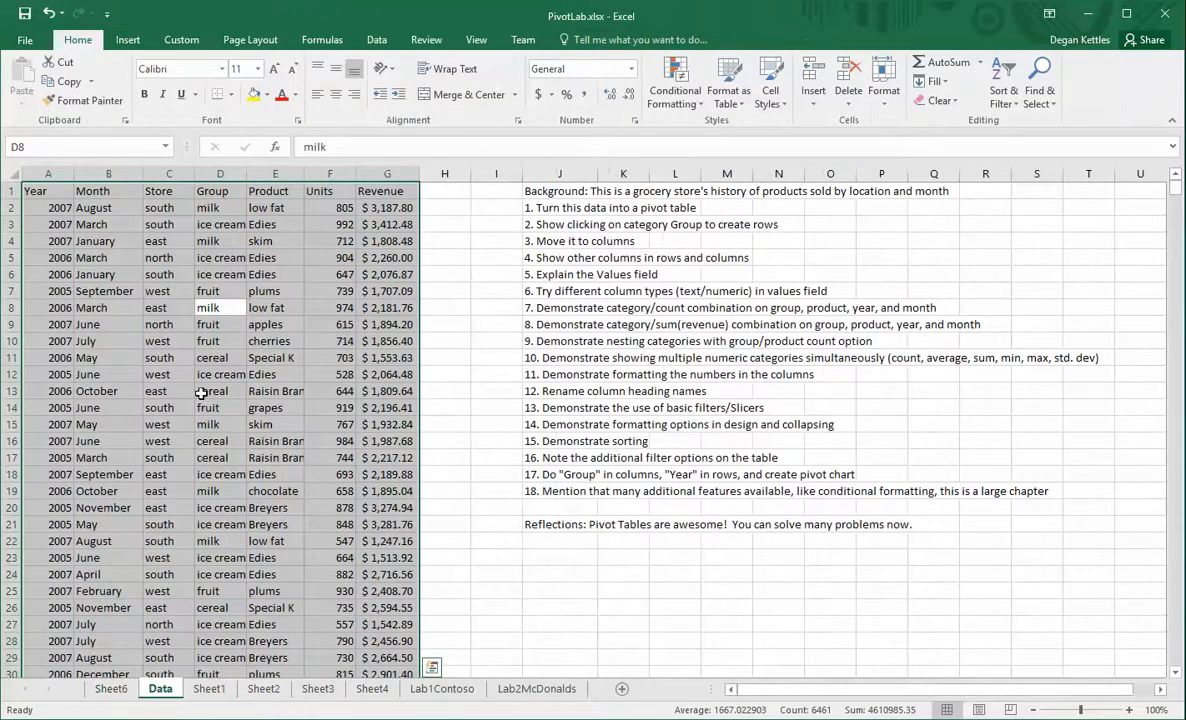
{"action": "left_click", "coordinate": [111, 688]}
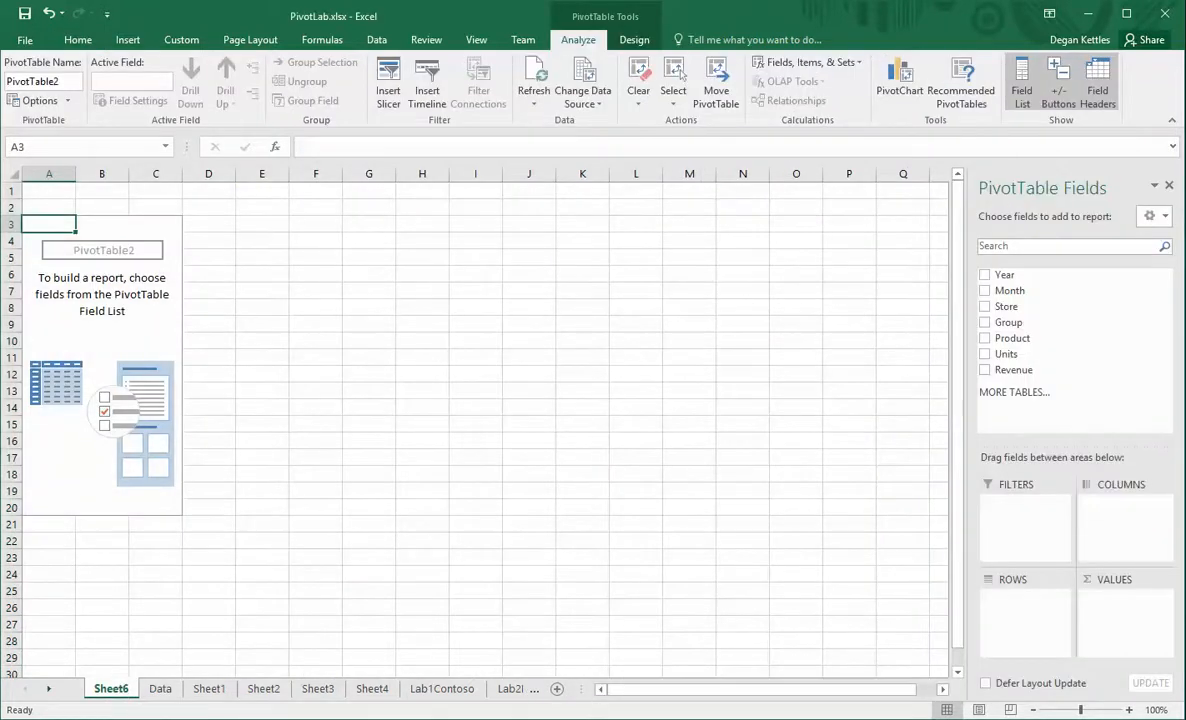
{"action": "left_click", "coordinate": [985, 323]}
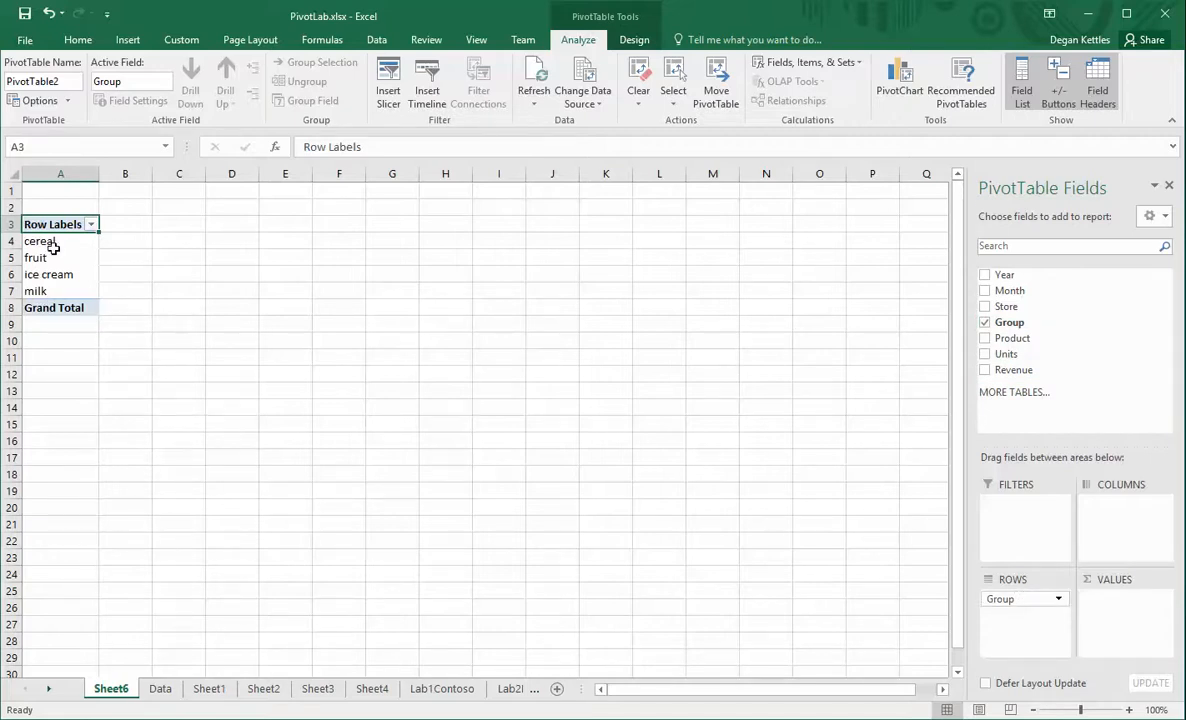
{"action": "left_click", "coordinate": [160, 688]}
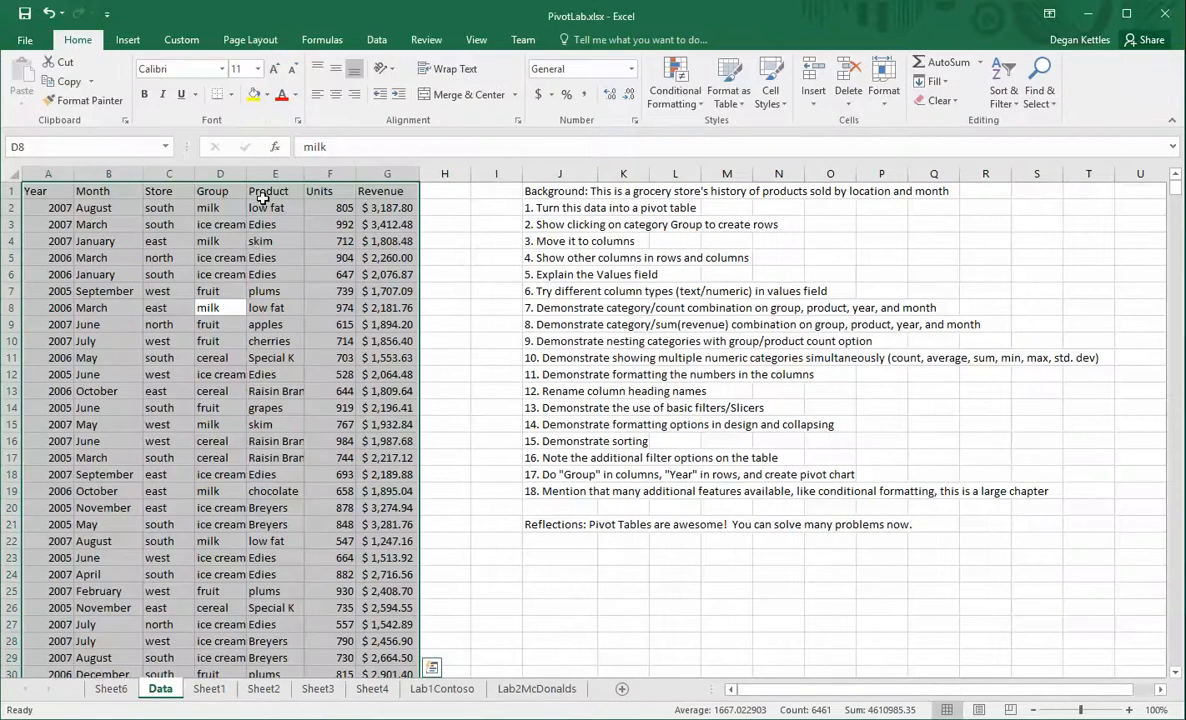
{"action": "left_click", "coordinate": [111, 688]}
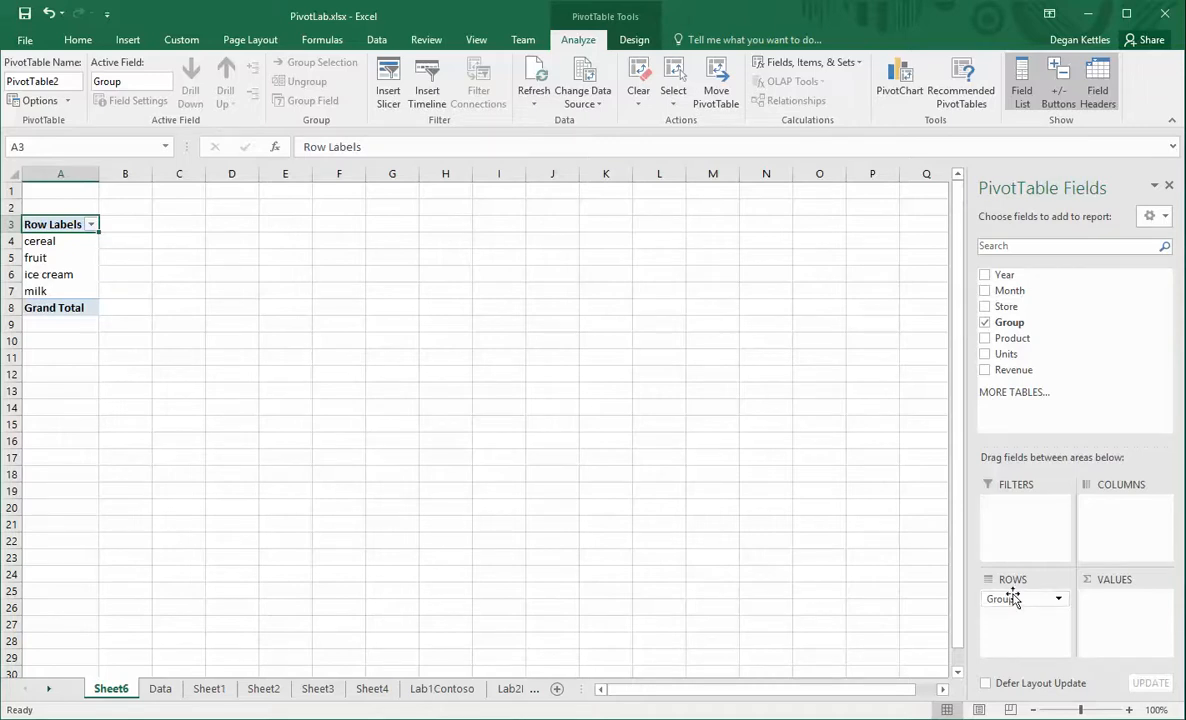
Remove and re-add the Group field, try it as column labels, and return it to the row labels.
{"action": "left_click", "coordinate": [986, 323]}
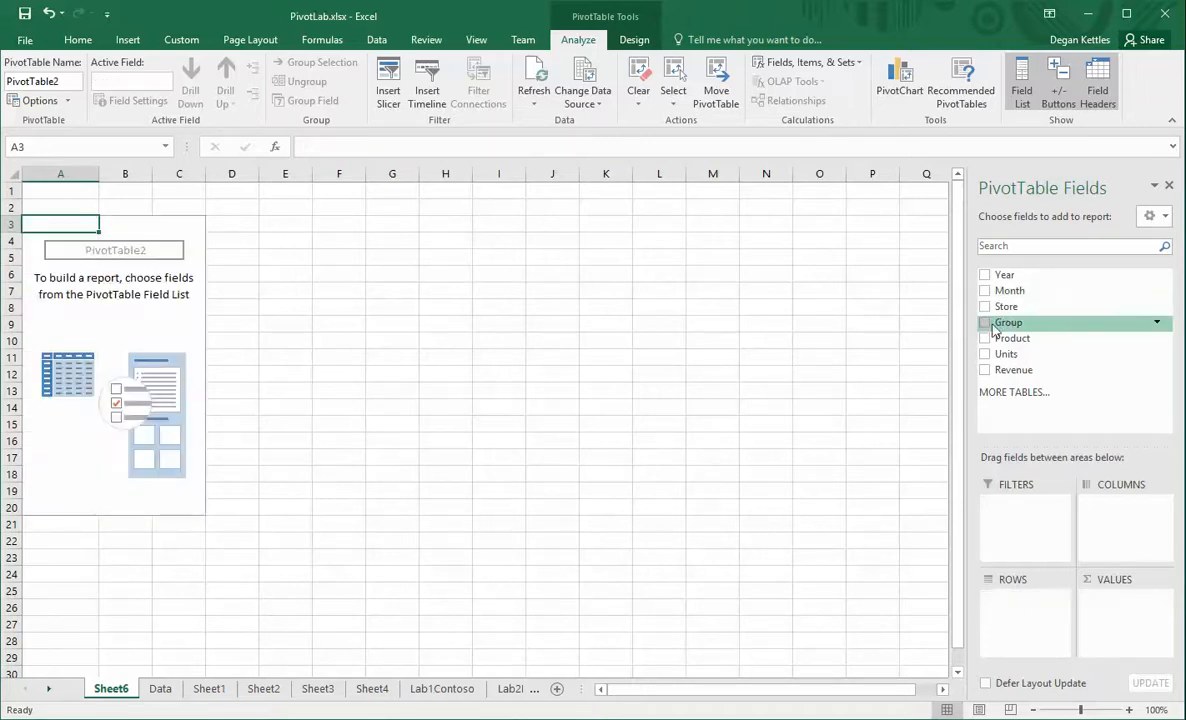
{"action": "left_click_drag", "start_coordinate": [995, 323], "coordinate": [1012, 615]}
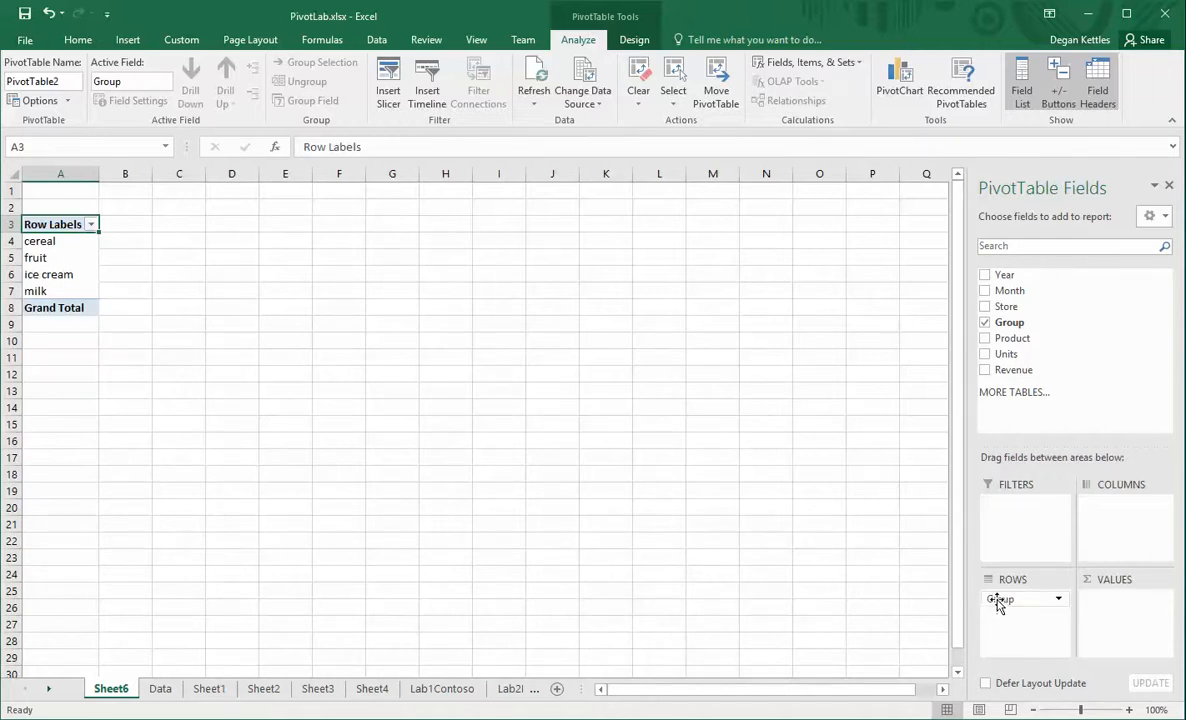
{"action": "left_click", "coordinate": [986, 322]}
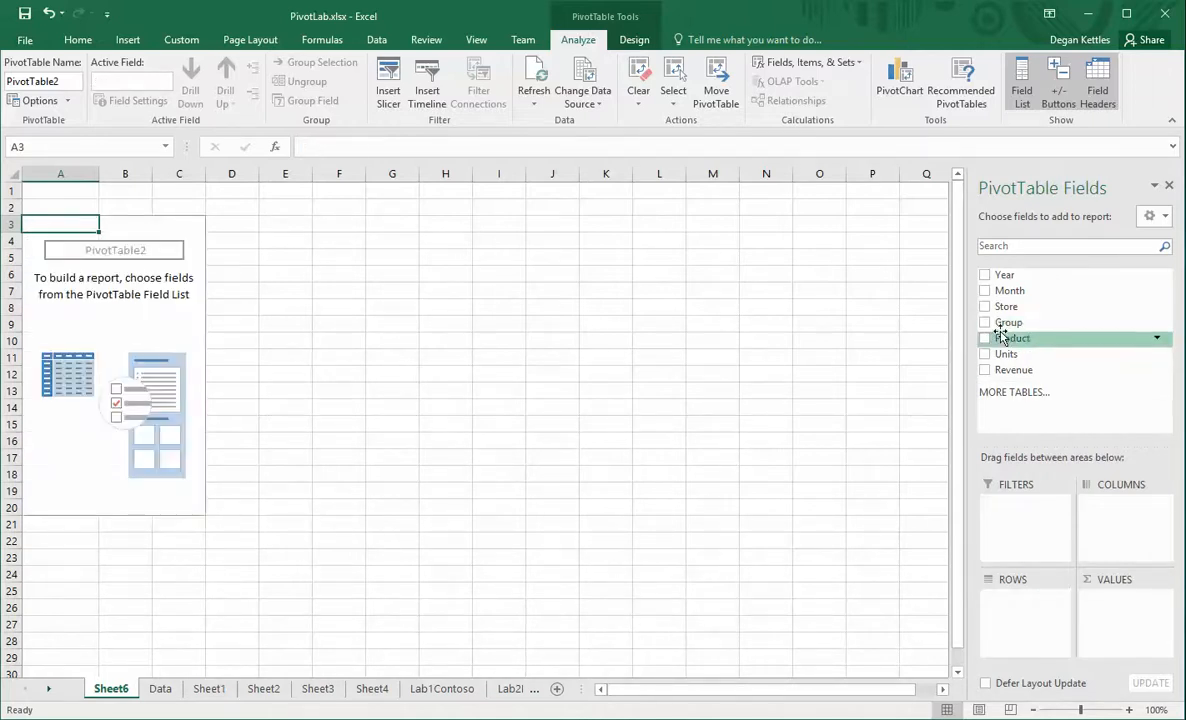
{"action": "left_click_drag", "start_coordinate": [987, 322], "coordinate": [1100, 522]}
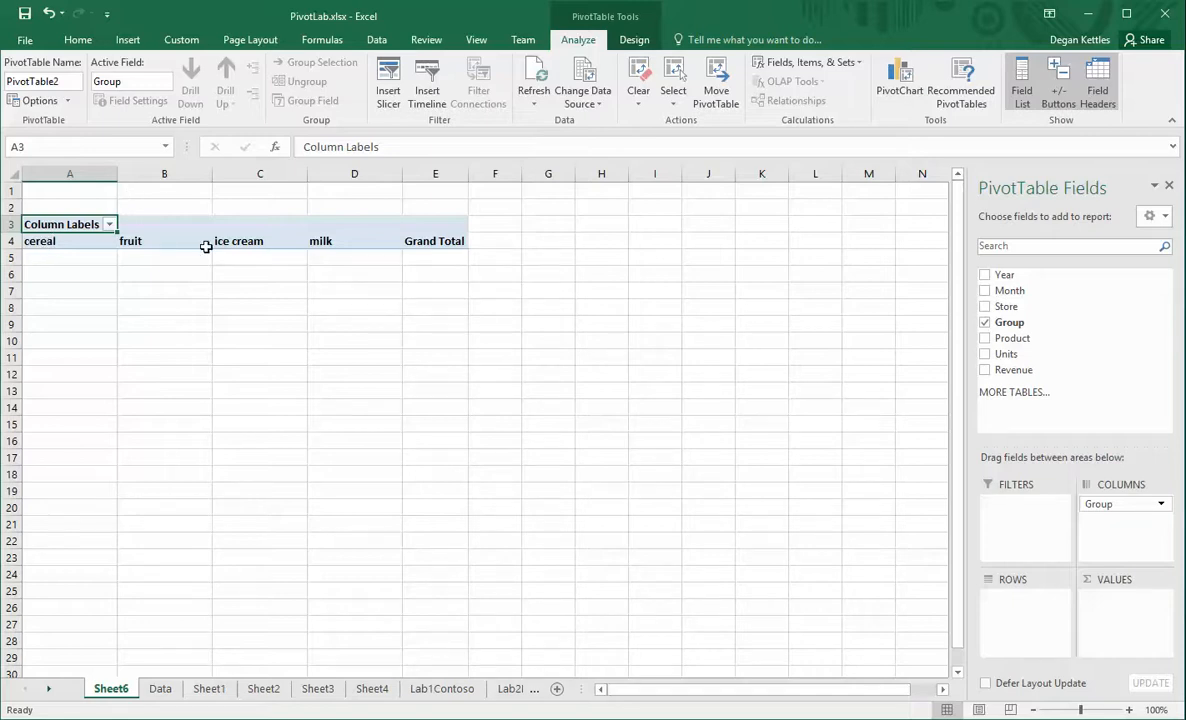
{"action": "left_click_drag", "start_coordinate": [1090, 503], "coordinate": [1013, 606]}
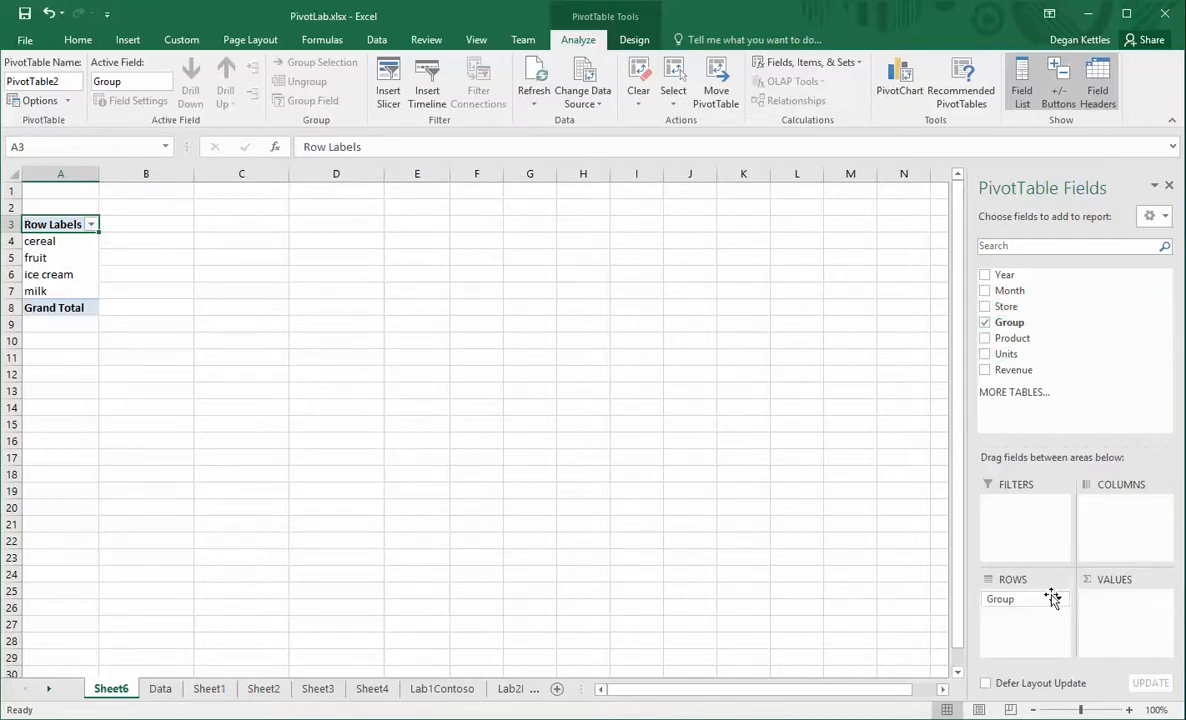
Sum the Units field for each group, try this layout with Group in the columns, and return Group to the rows.
{"action": "left_click", "coordinate": [158, 688]}
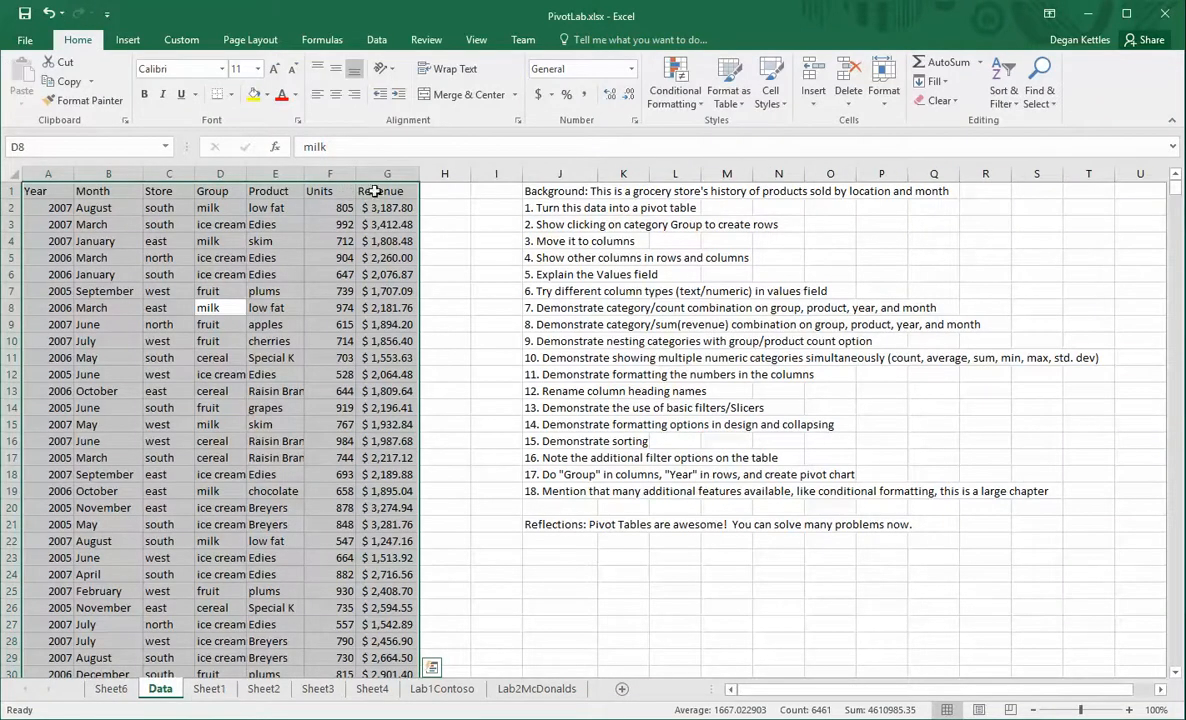
{"action": "left_click", "coordinate": [108, 689]}
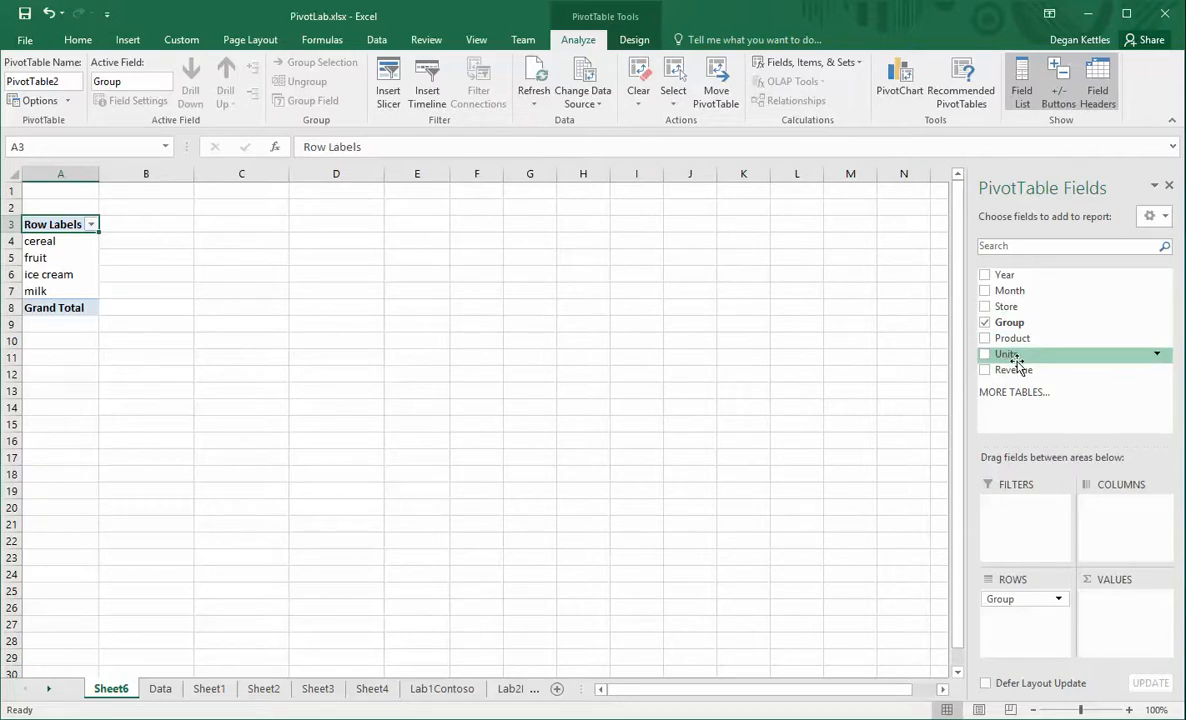
{"action": "left_click_drag", "start_coordinate": [1003, 354], "coordinate": [1120, 624]}
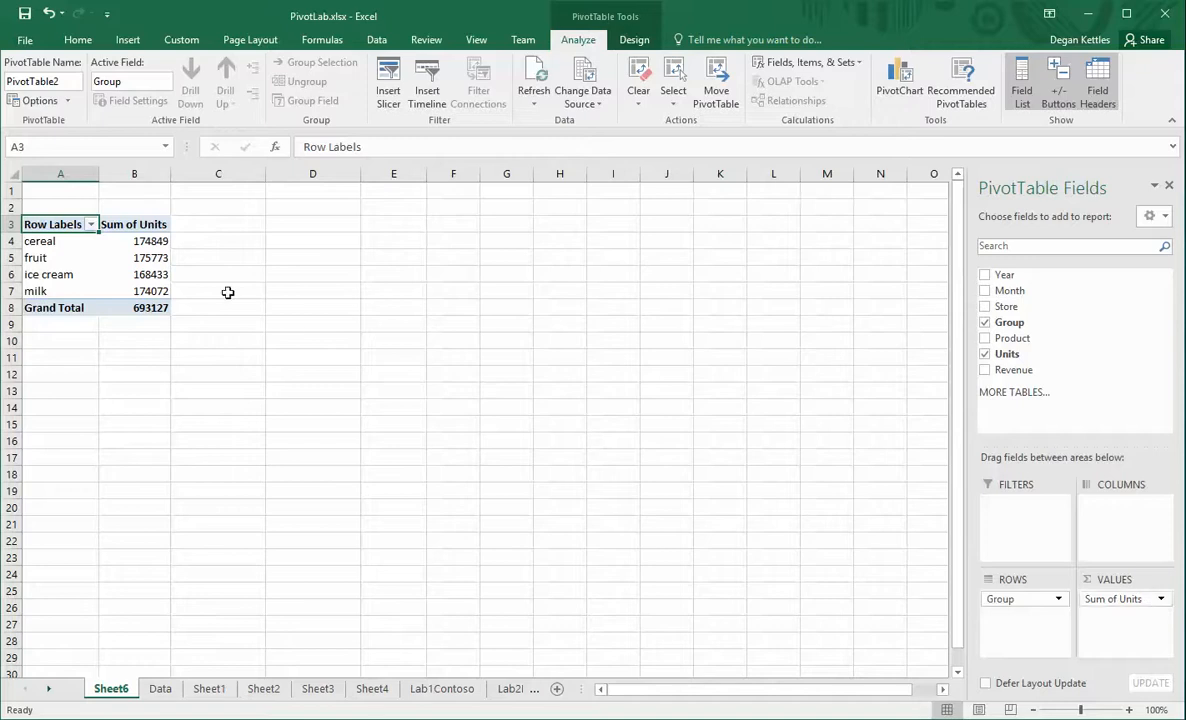
{"action": "left_click", "coordinate": [163, 307]}
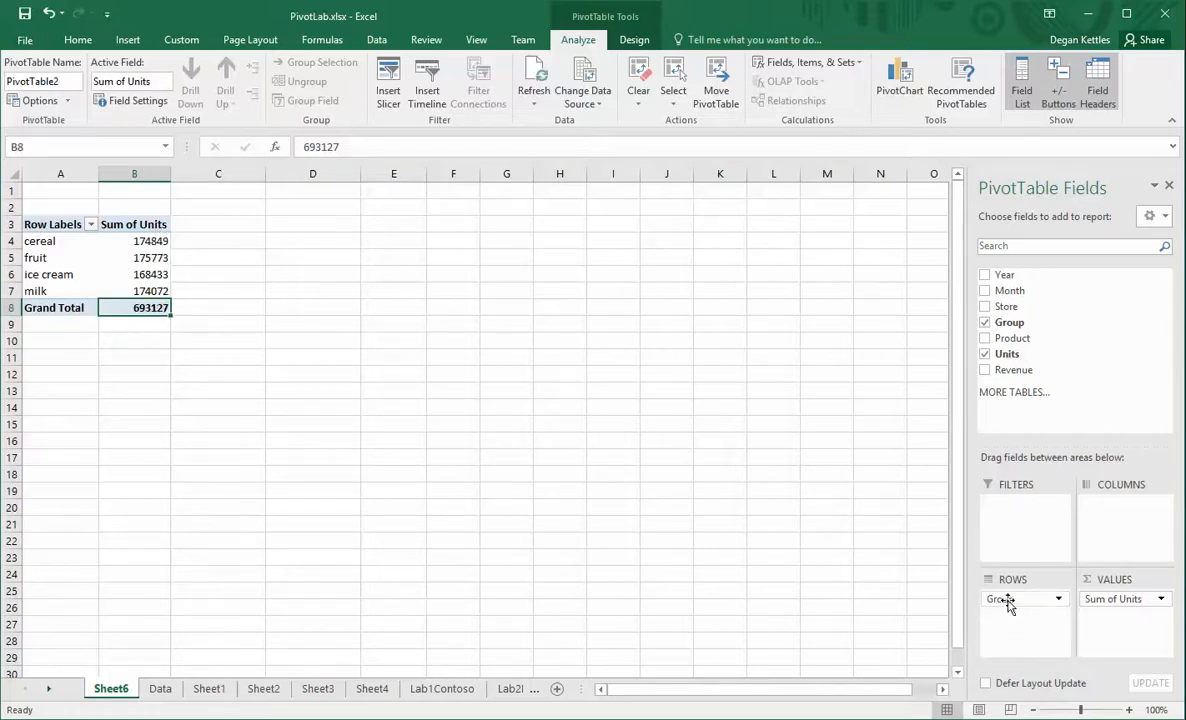
{"action": "left_click_drag", "start_coordinate": [1006, 604], "coordinate": [1135, 516]}
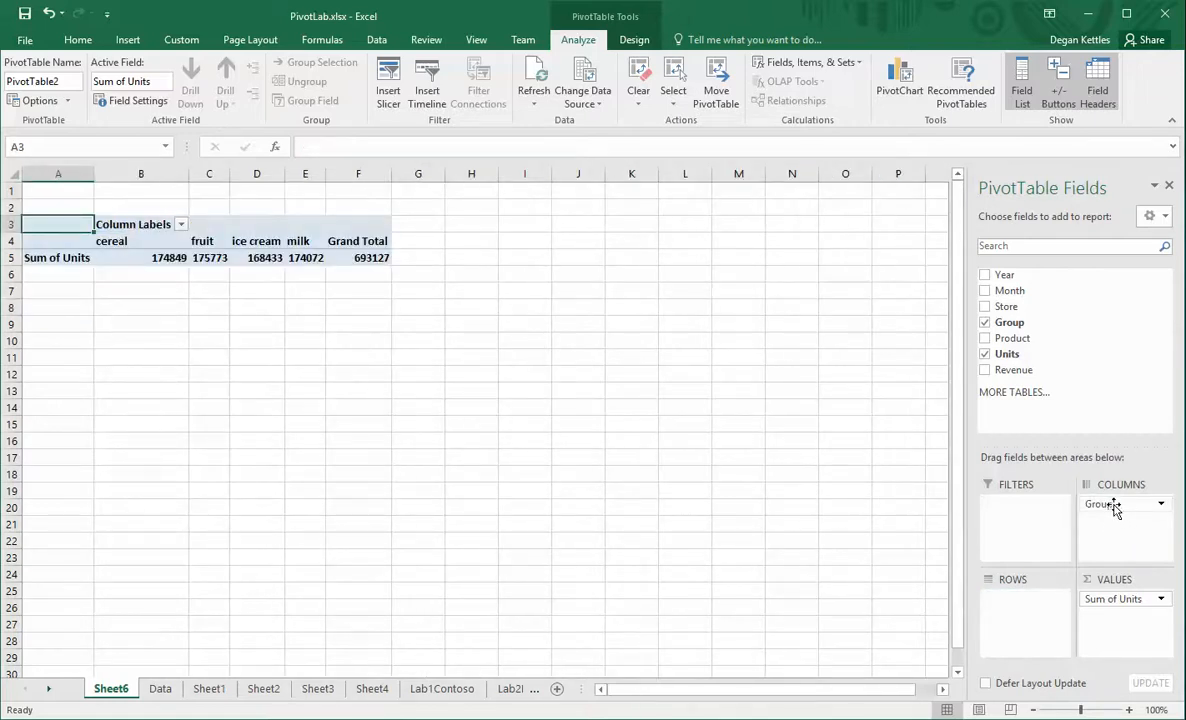
{"action": "left_click_drag", "start_coordinate": [1116, 509], "coordinate": [1022, 617]}
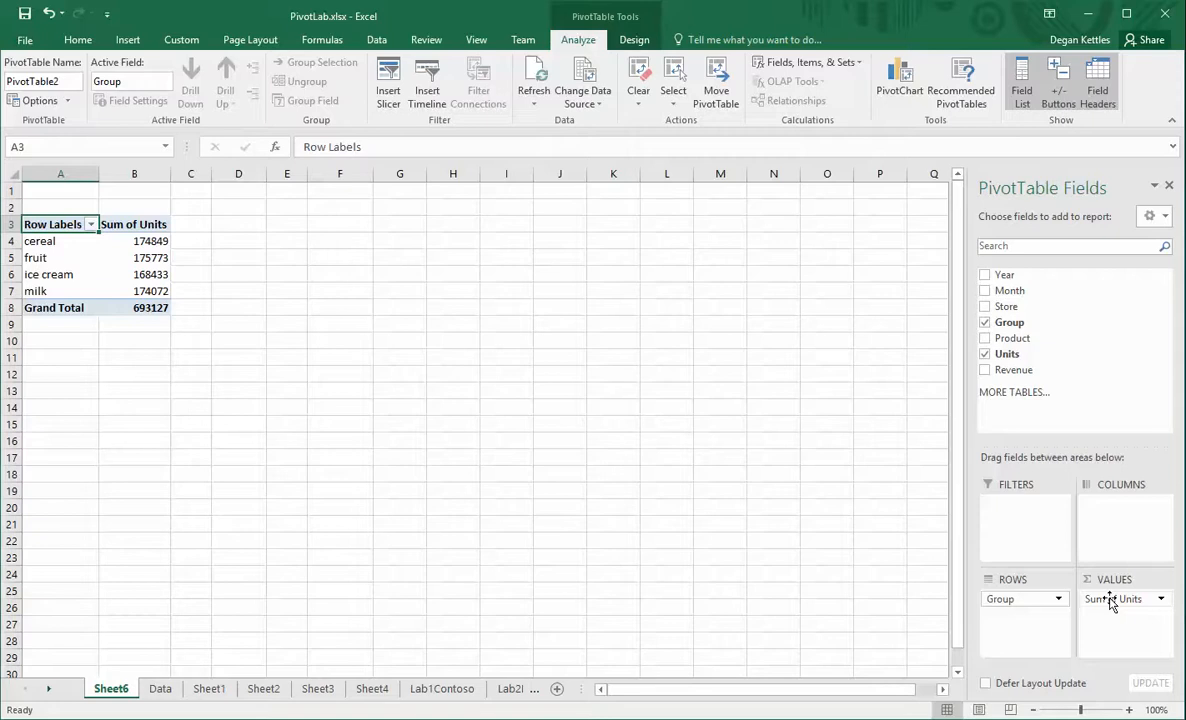
Replace the Units sum in the pivot table's values with a count of Group, and compare the count with the Data sheet.
{"action": "mouse_move", "coordinate": [1122, 599]}
{"action": "left_mouse_down"}
{"action": "mouse_move", "coordinate": [1018, 320]}
{"action": "mouse_move", "coordinate": [1127, 611]}
{"action": "left_mouse_up"}
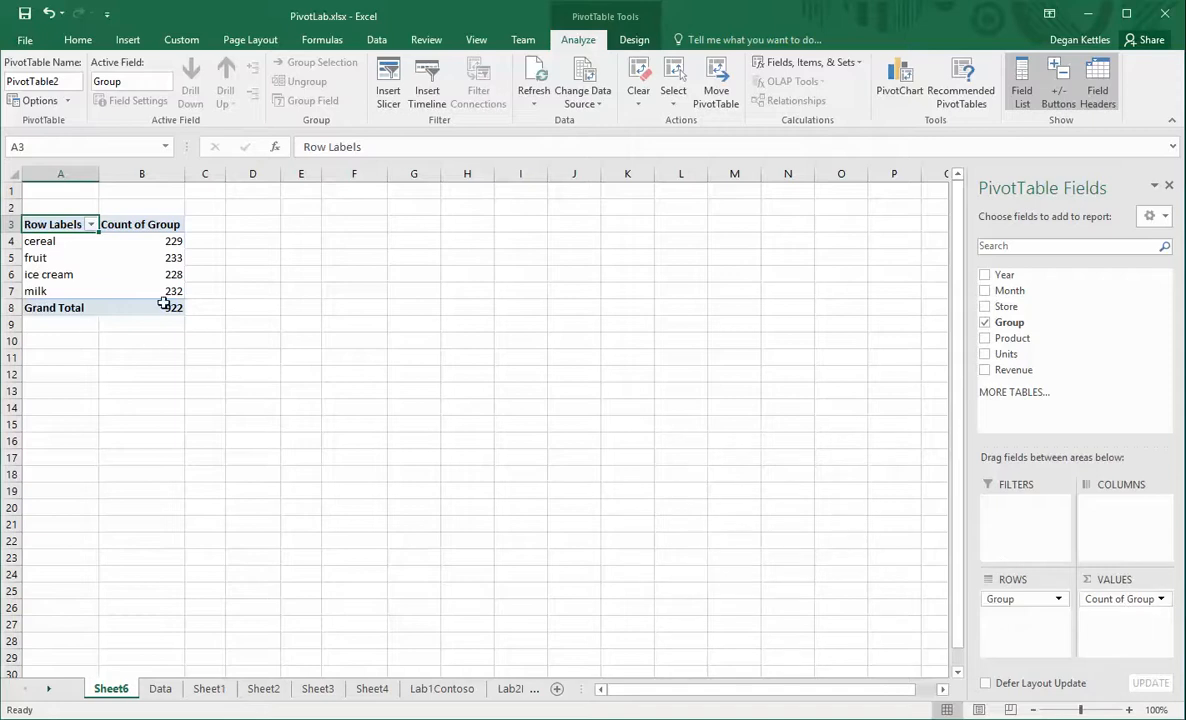
{"action": "mouse_move", "coordinate": [169, 305]}
{"action": "left_click", "coordinate": [157, 689]}
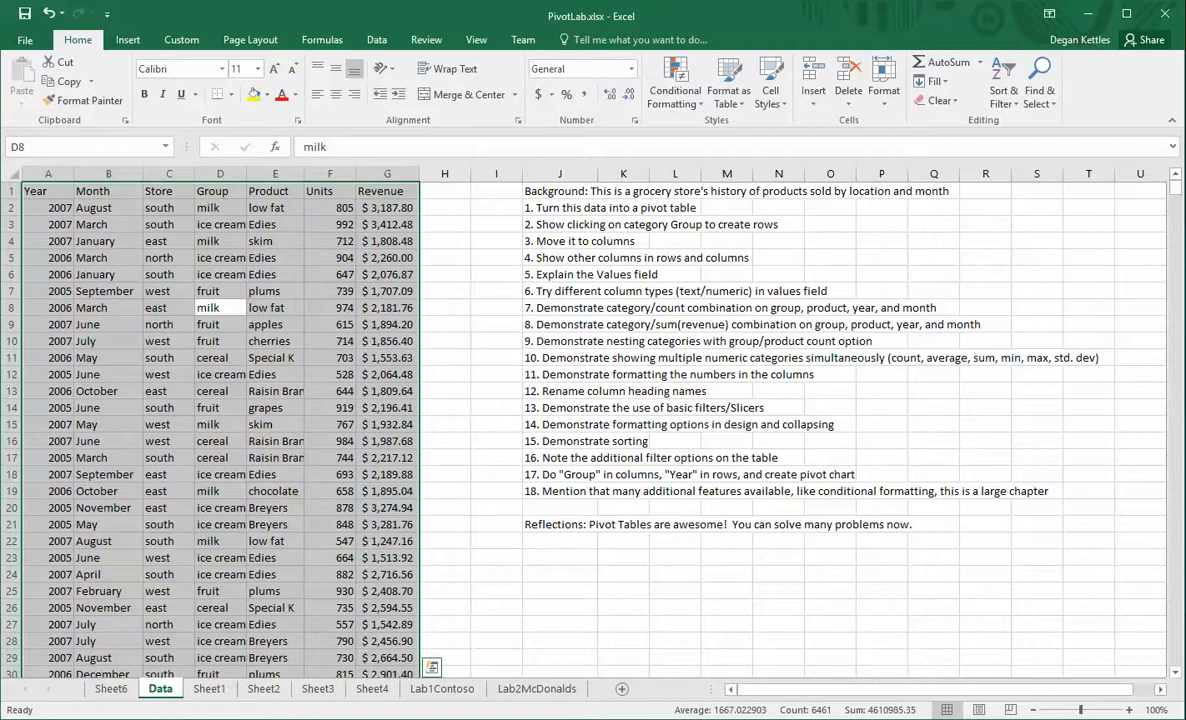
{"action": "left_click", "coordinate": [111, 689]}
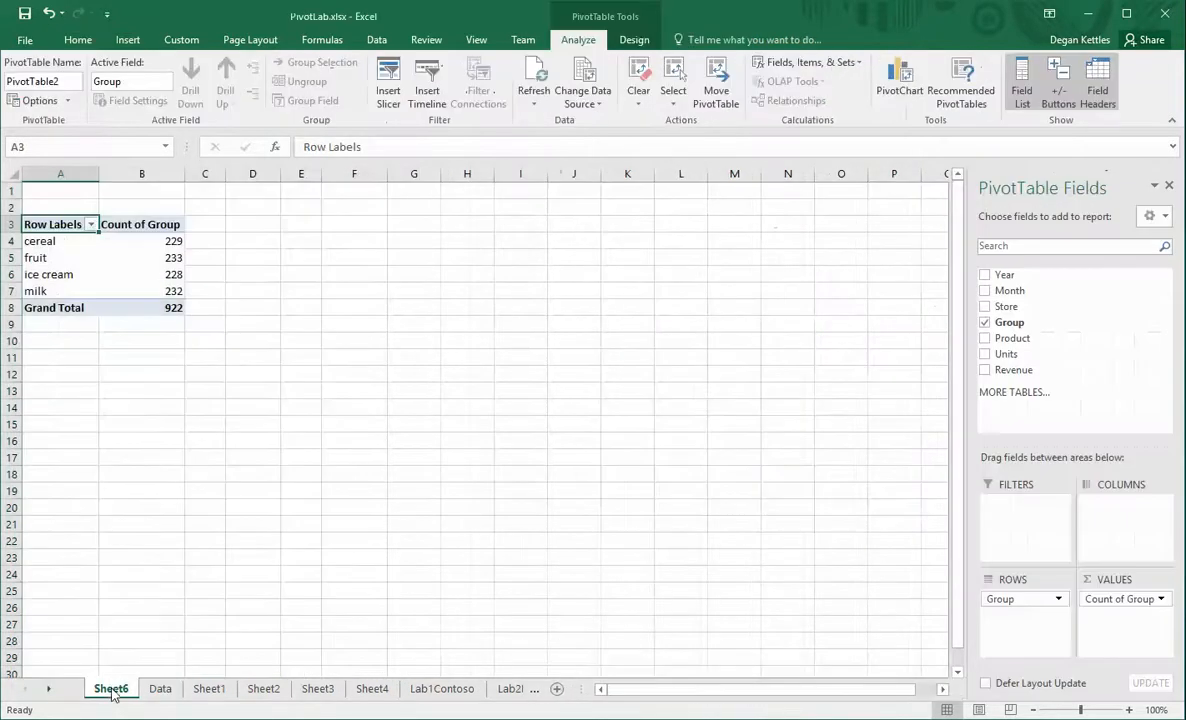
{"action": "mouse_move", "coordinate": [181, 307]}
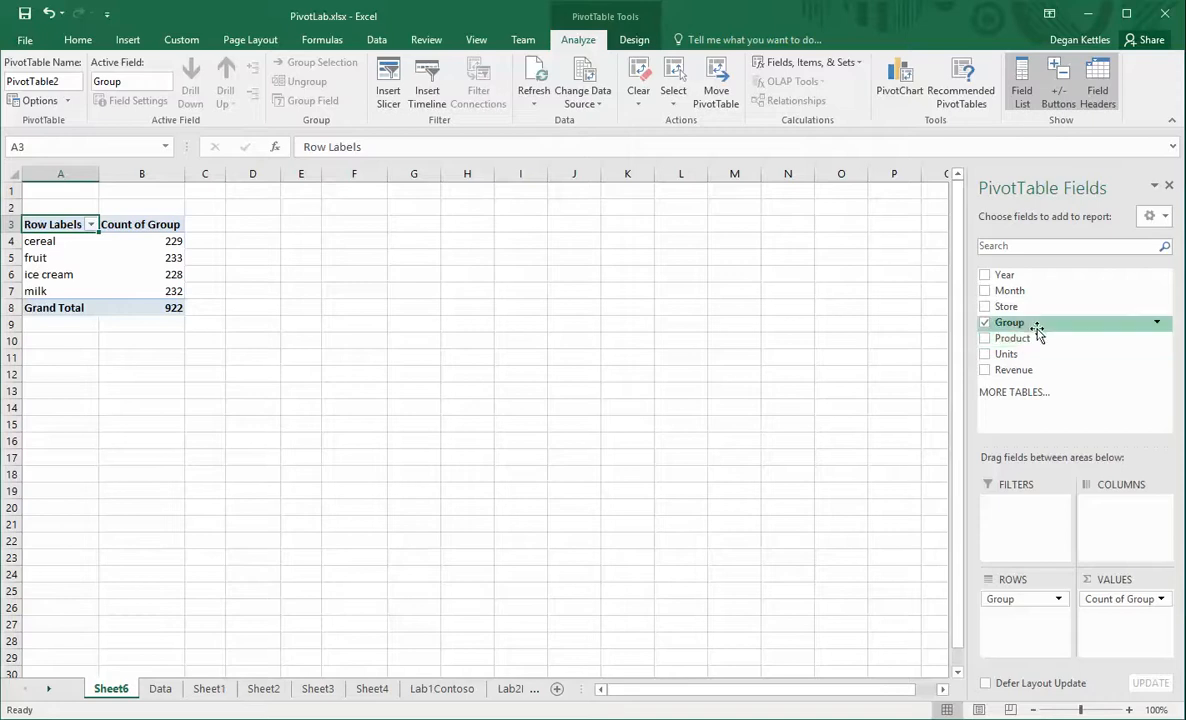
Nest the Product field beneath Group in the pivot table's rows, and check the product counts against the Data sheet.
{"action": "left_click_drag", "start_coordinate": [1020, 347], "coordinate": [1006, 620]}
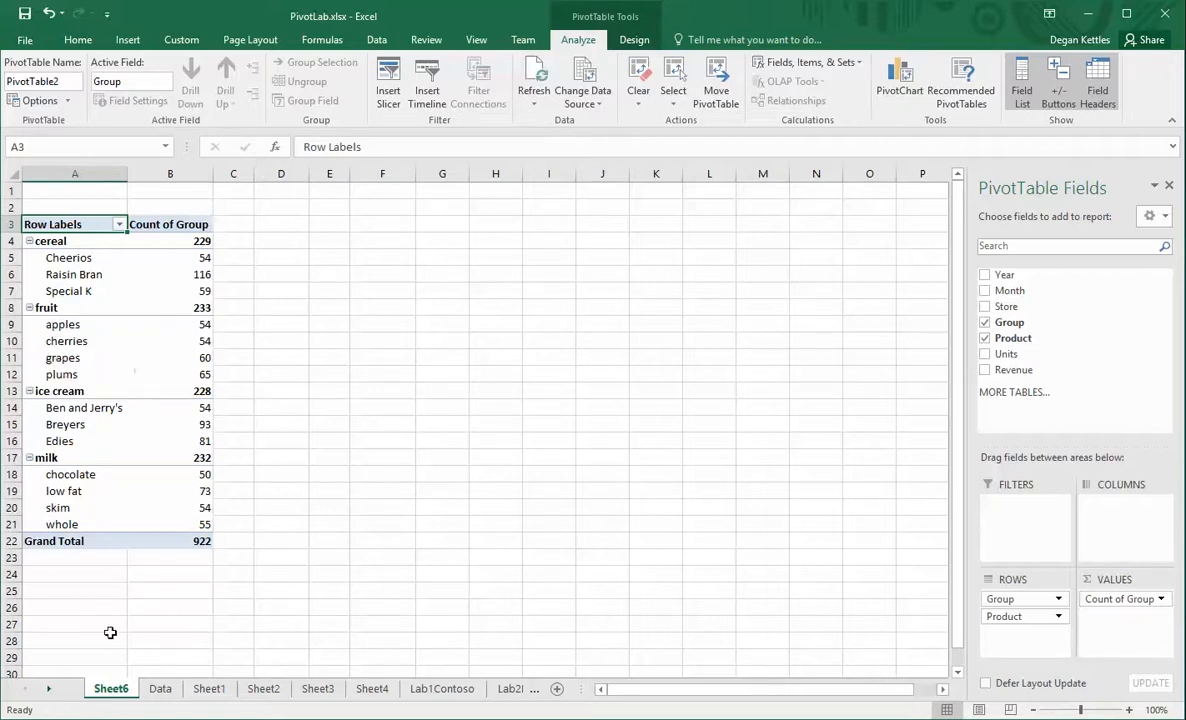
{"action": "left_click", "coordinate": [160, 689]}
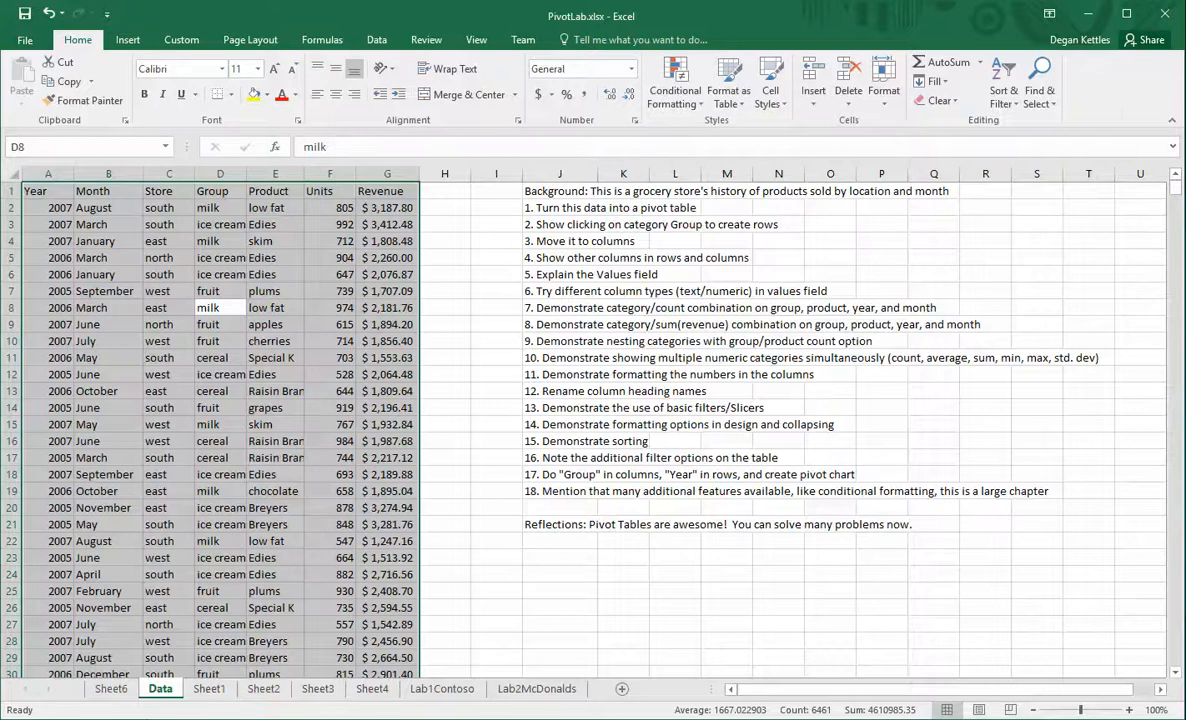
{"action": "left_click", "coordinate": [110, 688]}
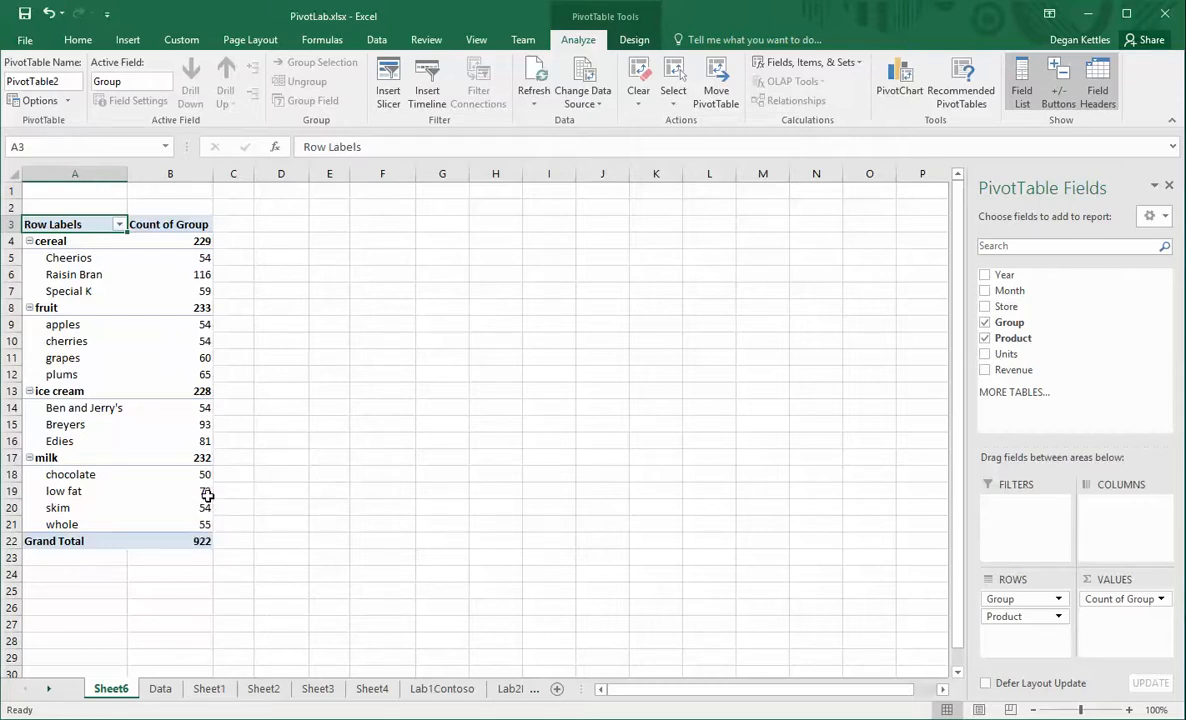
{"action": "mouse_move", "coordinate": [207, 493]}
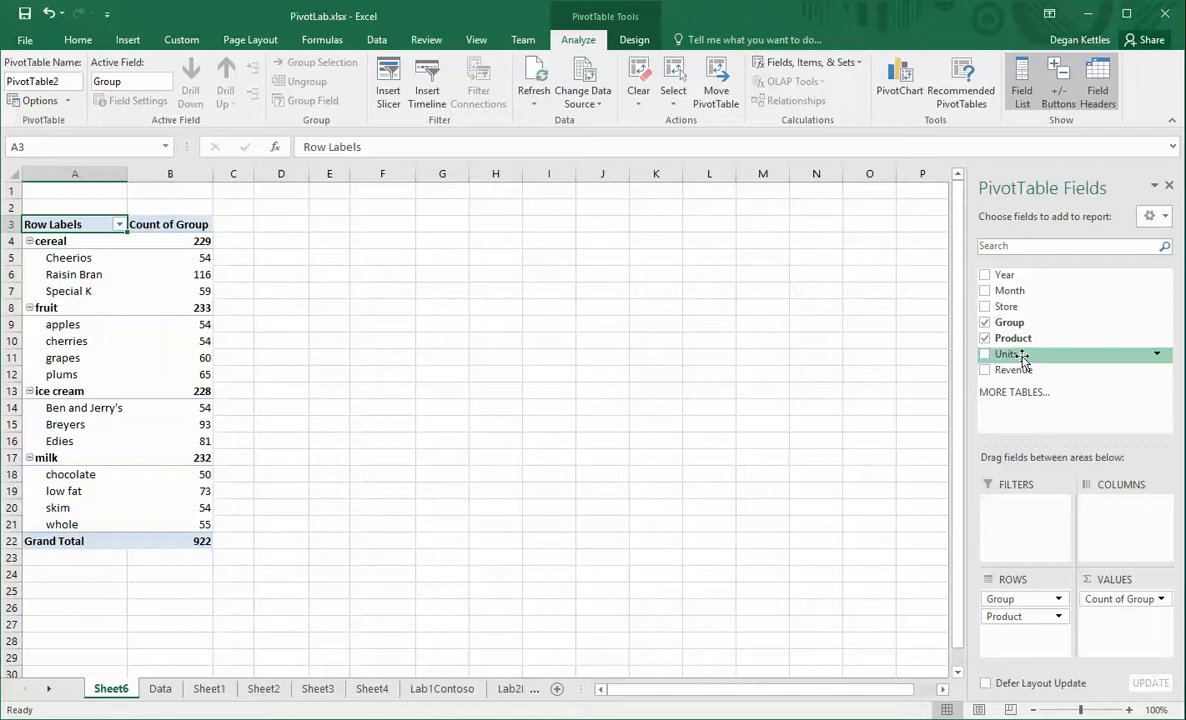
Add the Revenue field to the pivot table's values twice, once as a sum and once summarized by Average.
{"action": "left_click_drag", "start_coordinate": [1012, 370], "coordinate": [1110, 627]}
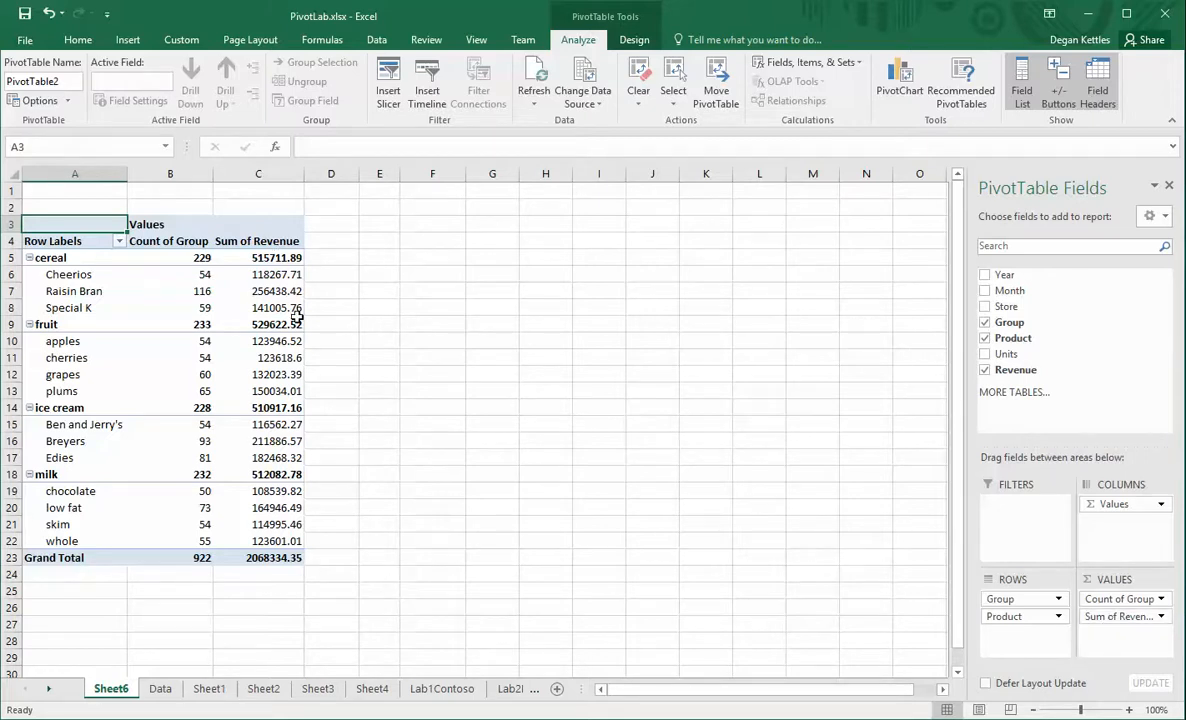
{"action": "left_click_drag", "start_coordinate": [1018, 370], "coordinate": [1118, 636]}
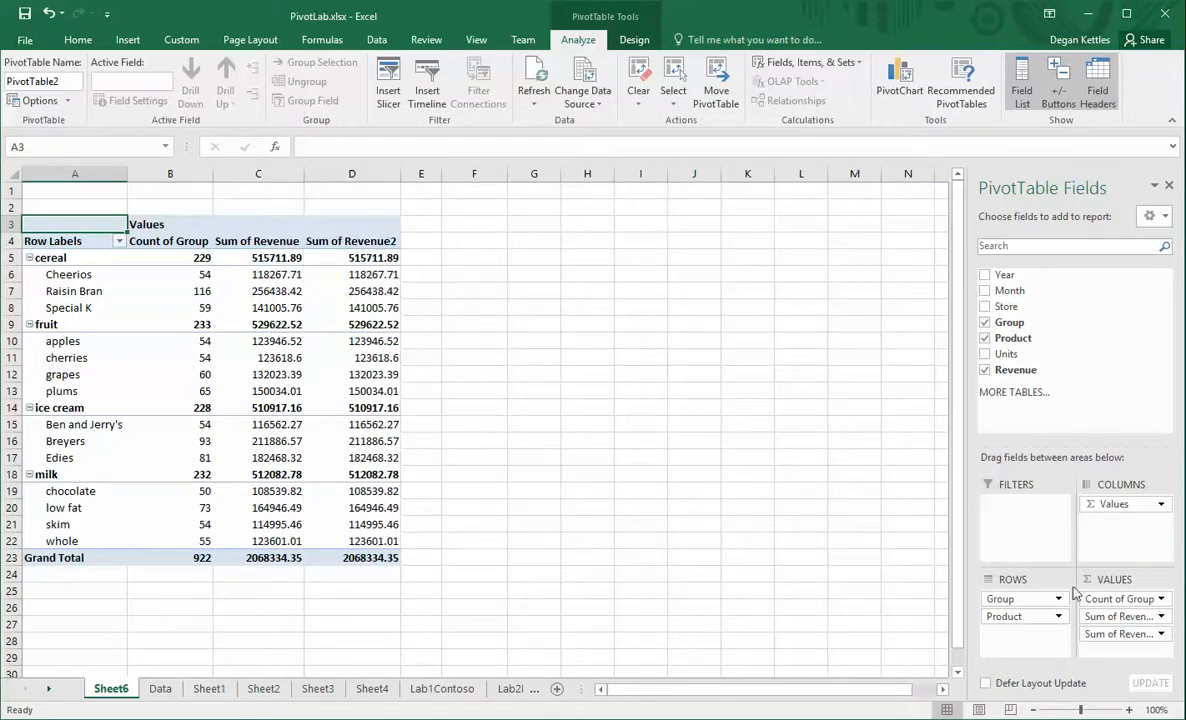
{"action": "left_click", "coordinate": [1161, 634]}
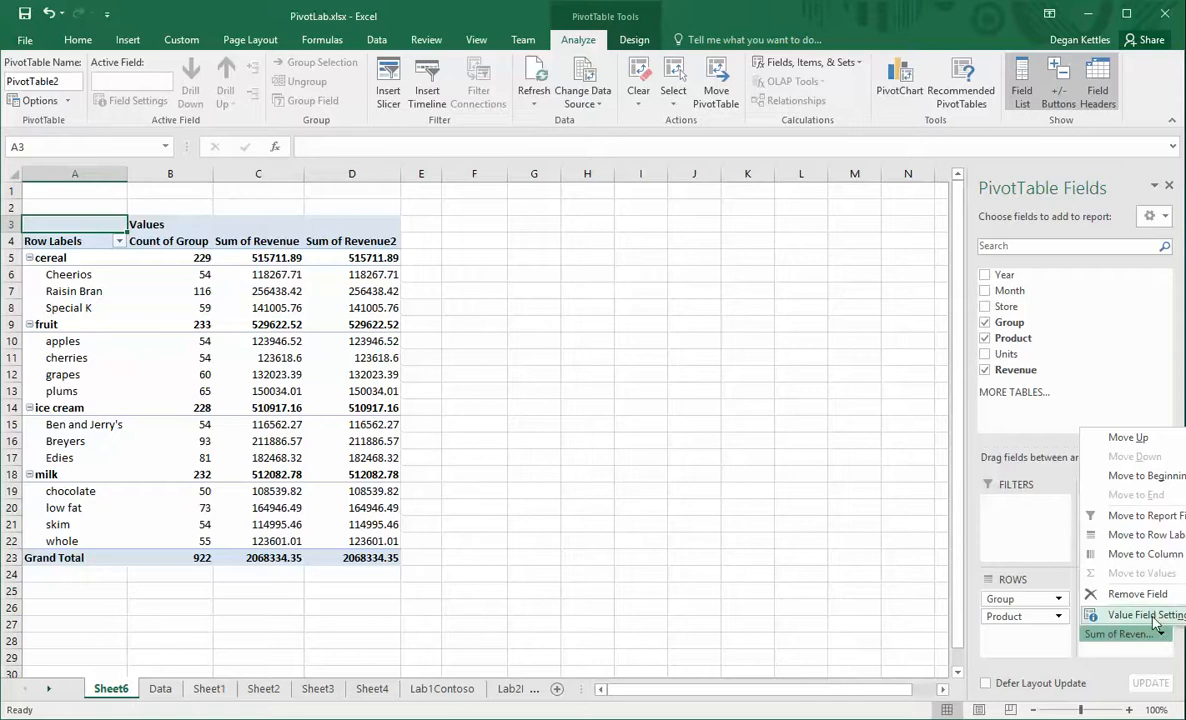
{"action": "left_click", "coordinate": [1150, 615]}
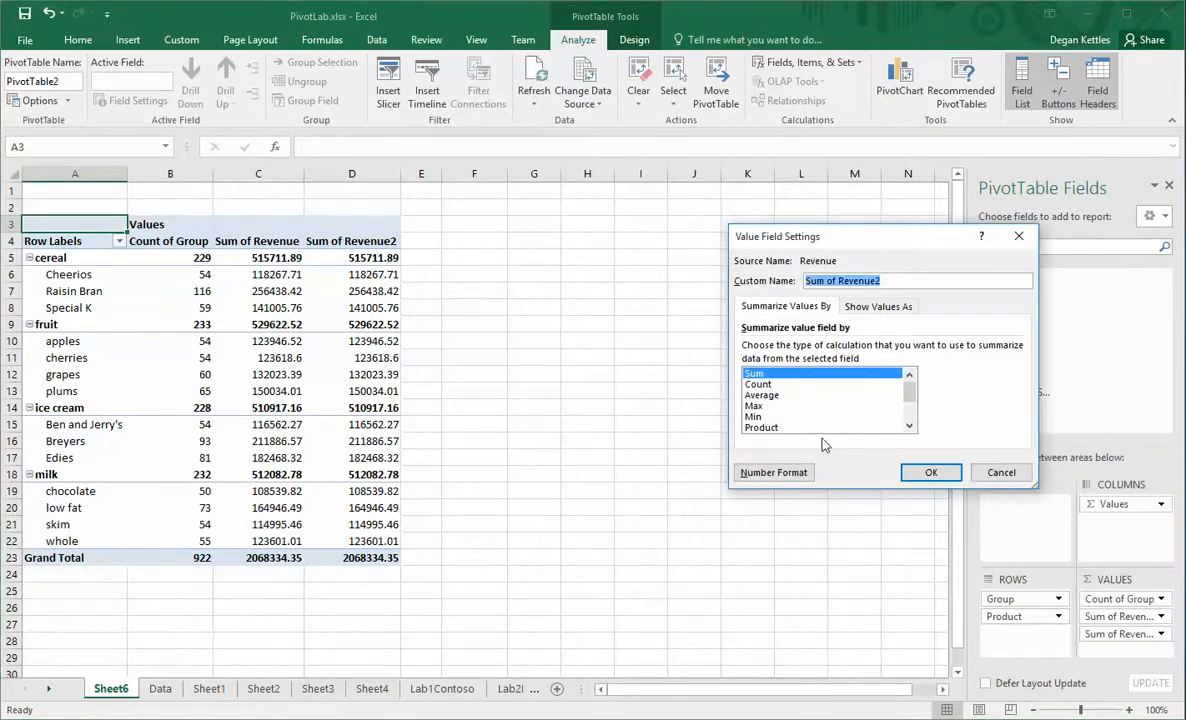
{"action": "left_click", "coordinate": [755, 397]}
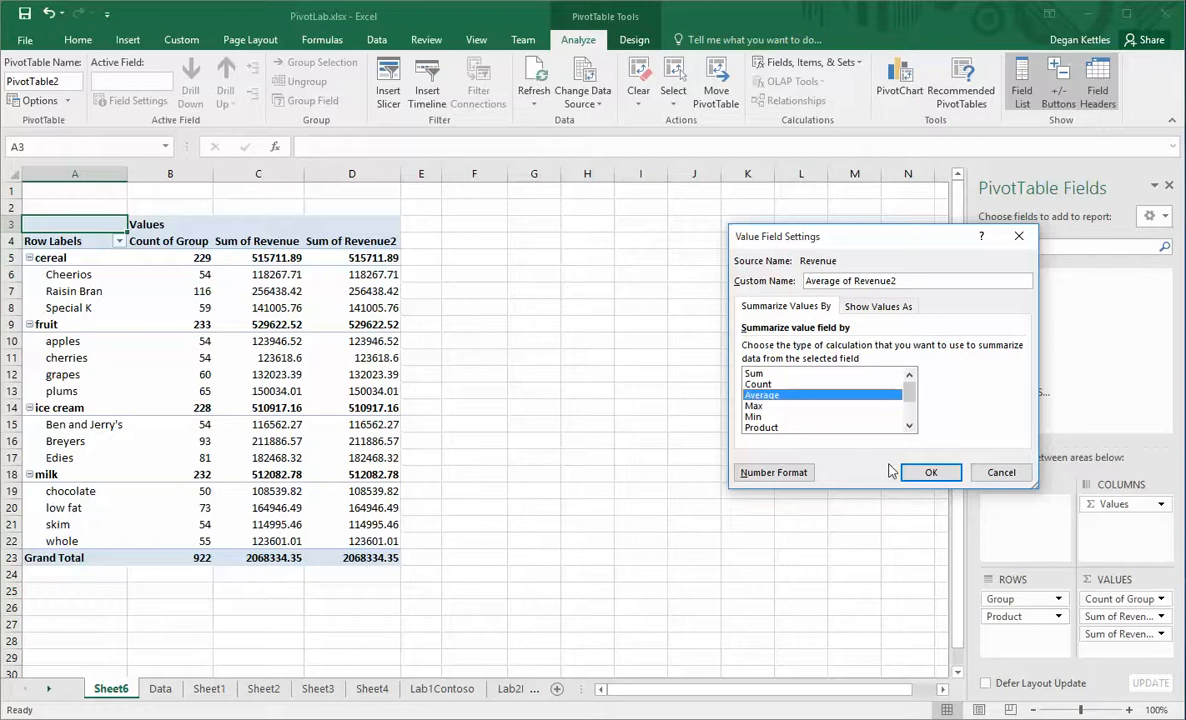
{"action": "left_click", "coordinate": [931, 473]}
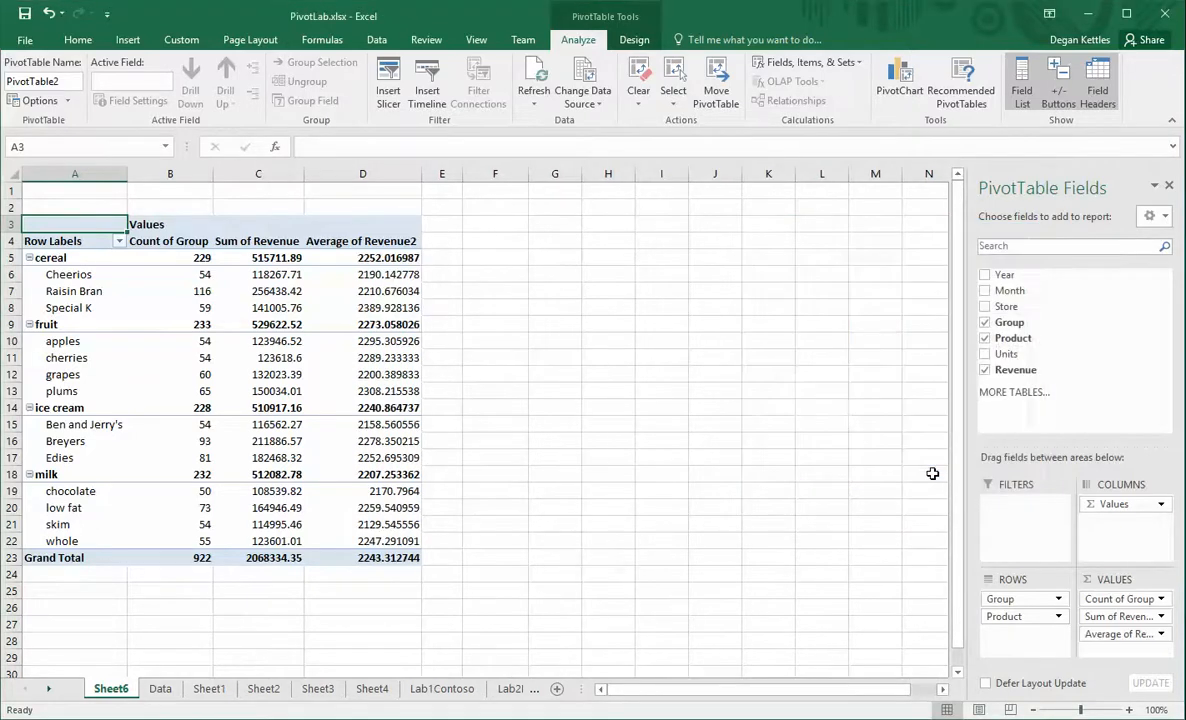
Add another Revenue field to the pivot table's values and summarize it by Min.
{"action": "left_click_drag", "start_coordinate": [1012, 370], "coordinate": [1130, 642]}
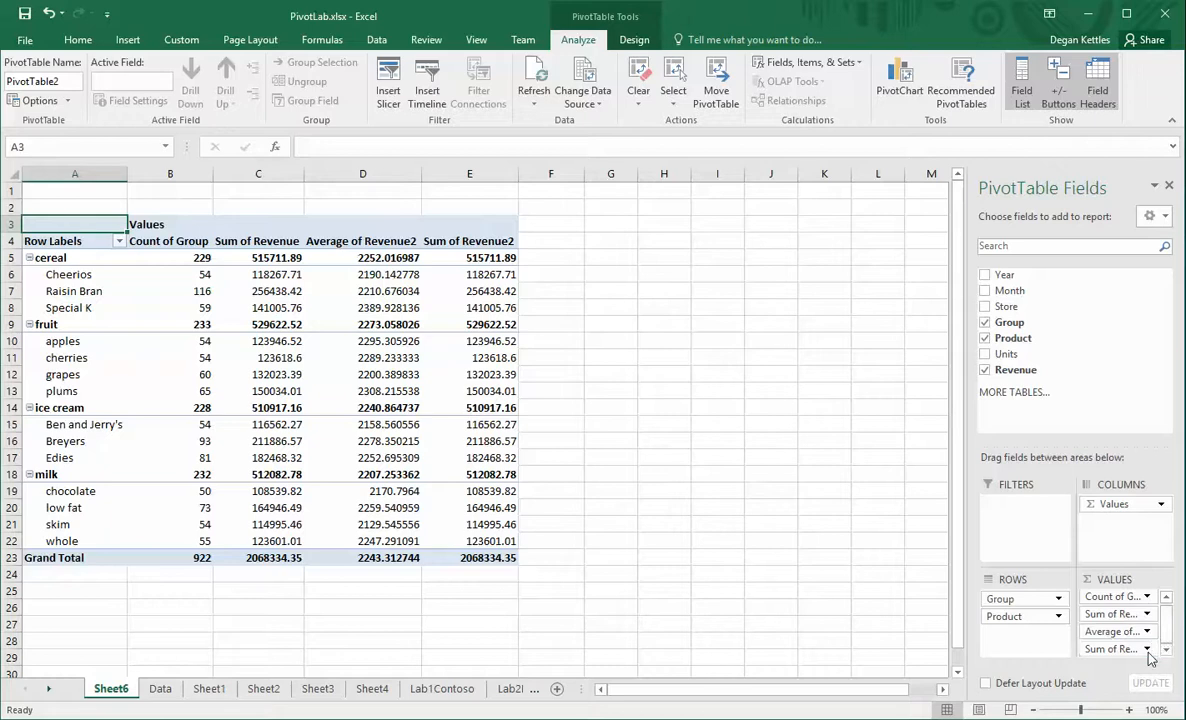
{"action": "left_click", "coordinate": [1115, 648]}
{"action": "left_click", "coordinate": [1060, 603]}
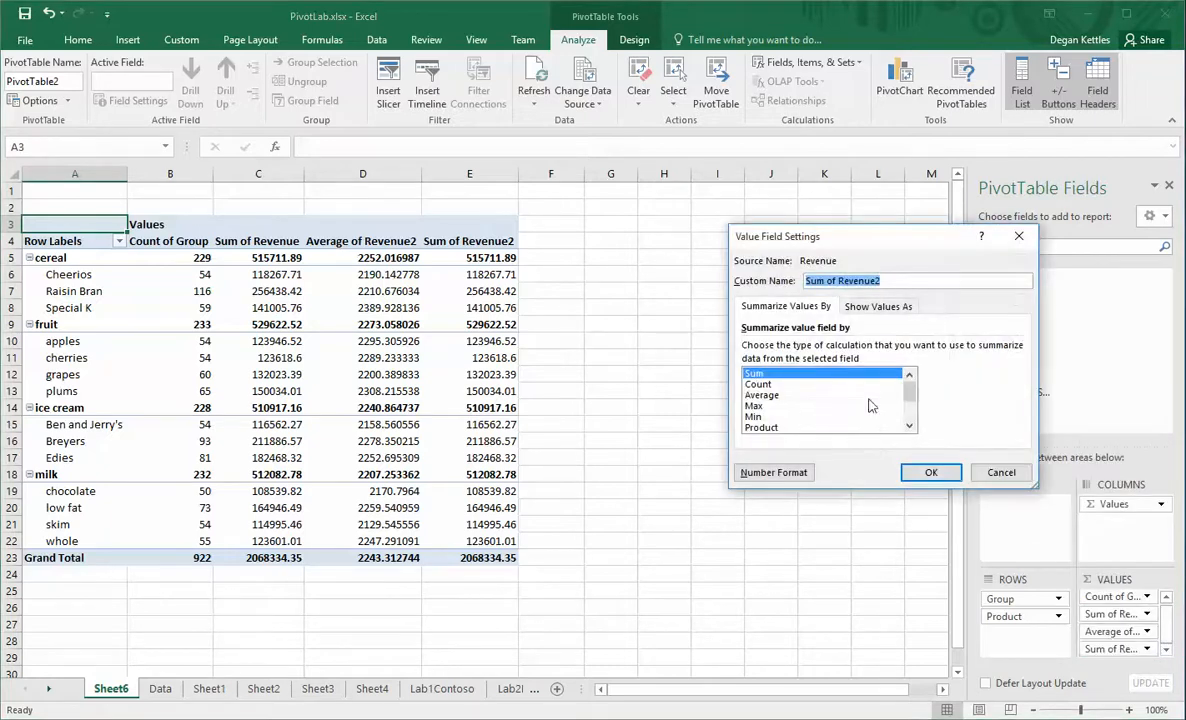
{"action": "scroll", "coordinate": [758, 405], "scroll_direction": "down", "scroll_amount": 1}
{"action": "left_click", "coordinate": [753, 406]}
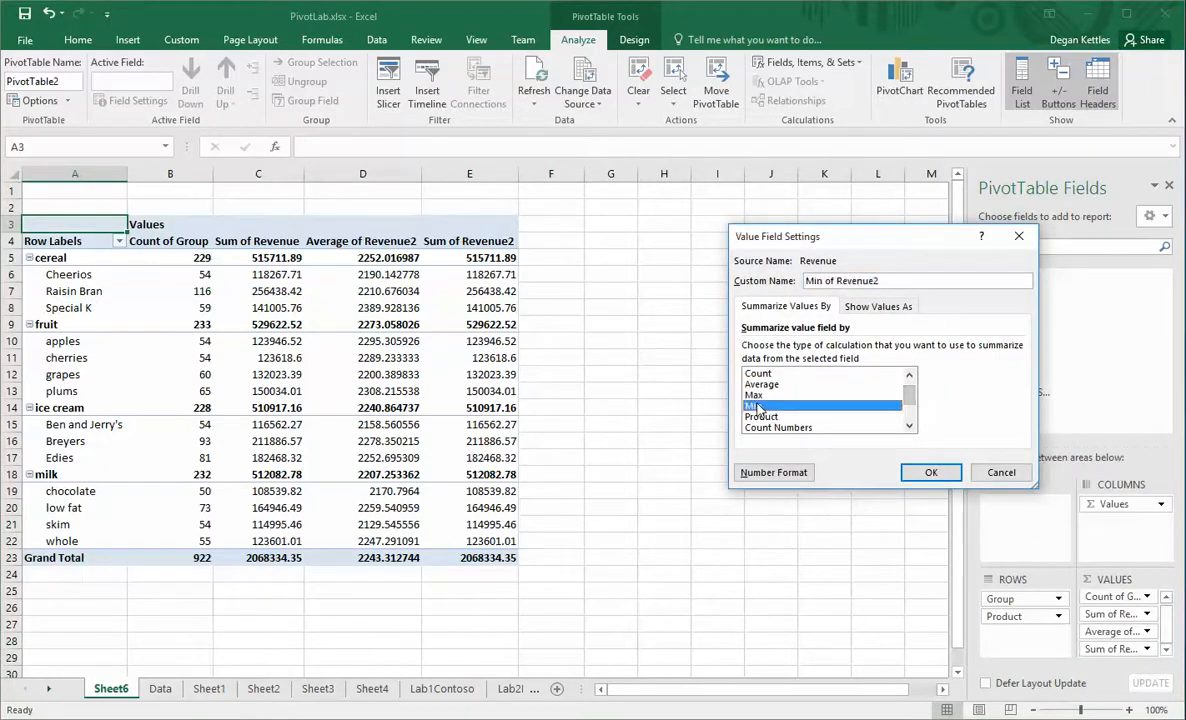
{"action": "left_click", "coordinate": [929, 474]}
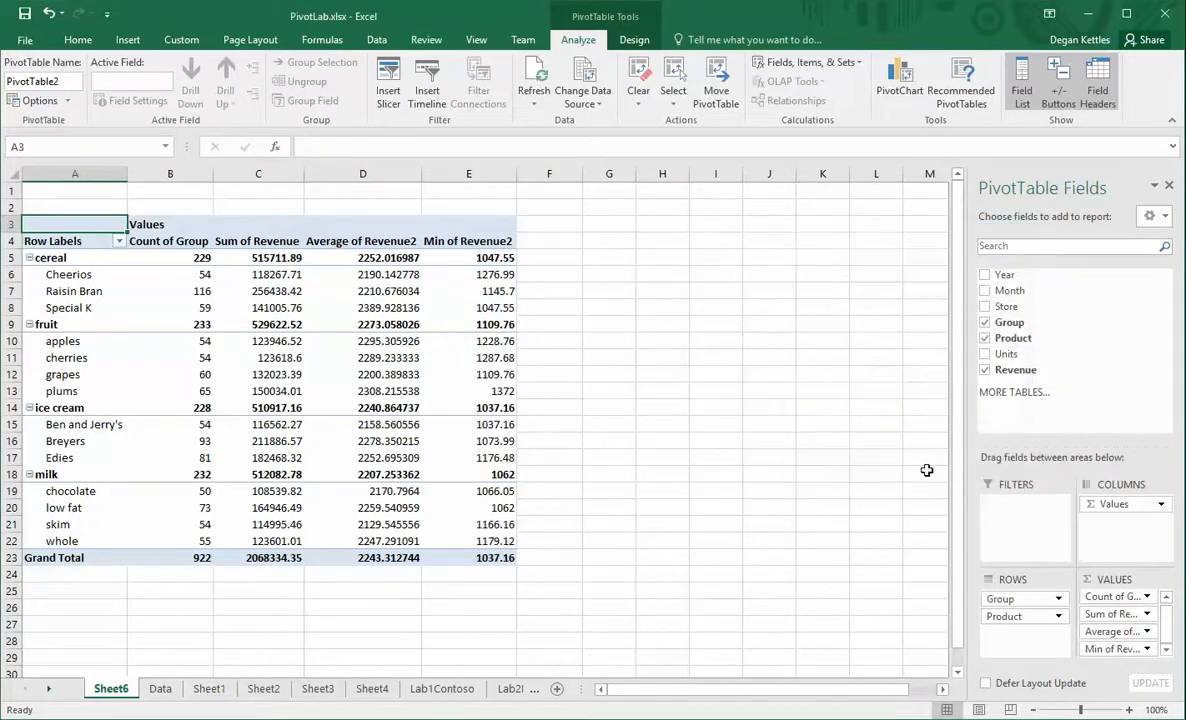
Add a further Revenue field to the pivot table's values and summarize it by Max.
{"action": "left_click_drag", "start_coordinate": [985, 370], "coordinate": [1120, 655]}
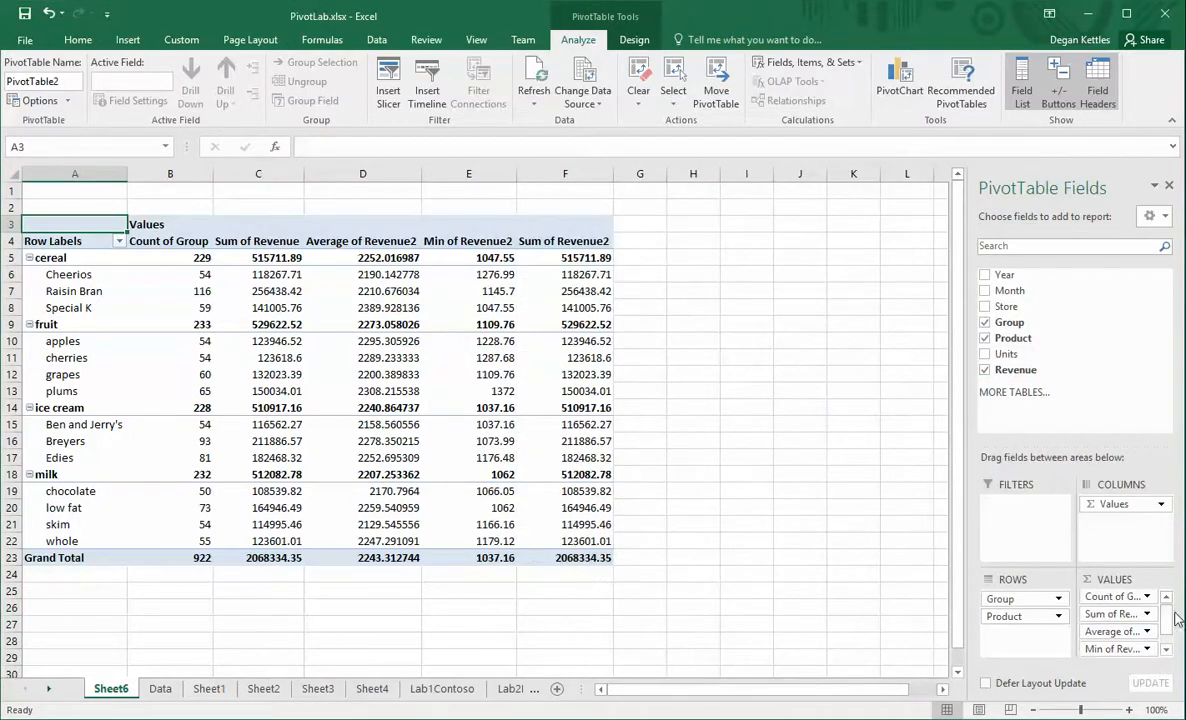
{"action": "left_click", "coordinate": [1147, 648]}
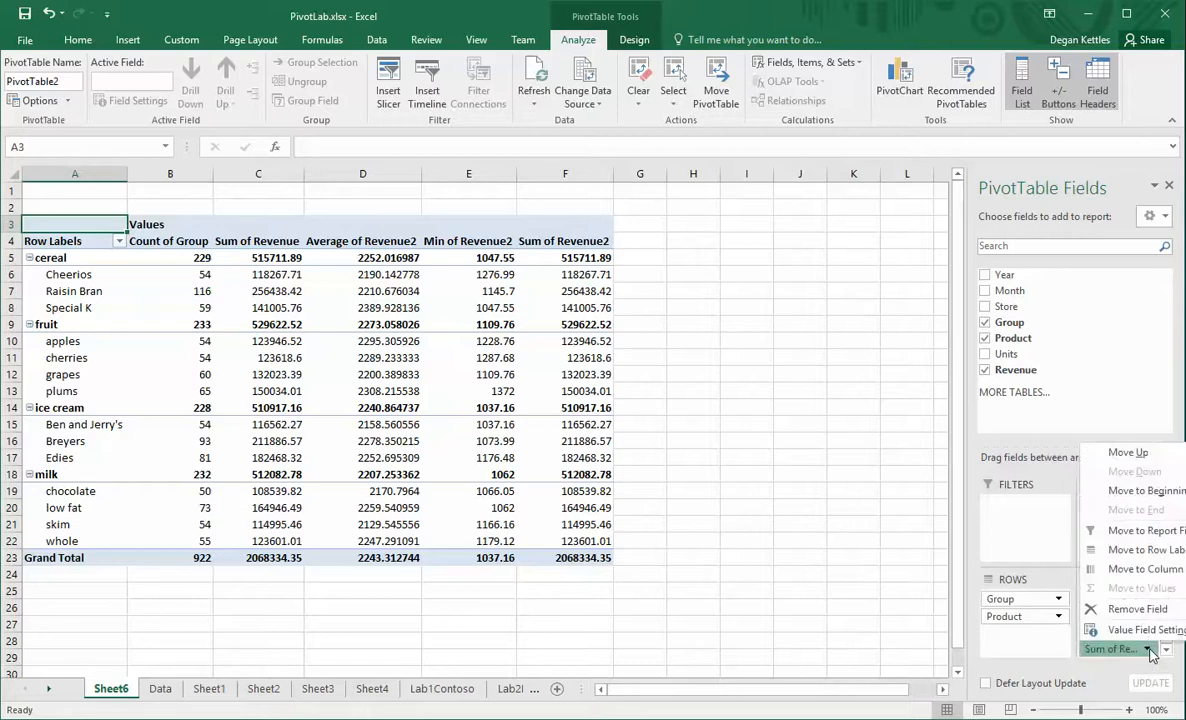
{"action": "left_click", "coordinate": [1040, 598]}
{"action": "left_click", "coordinate": [755, 405]}
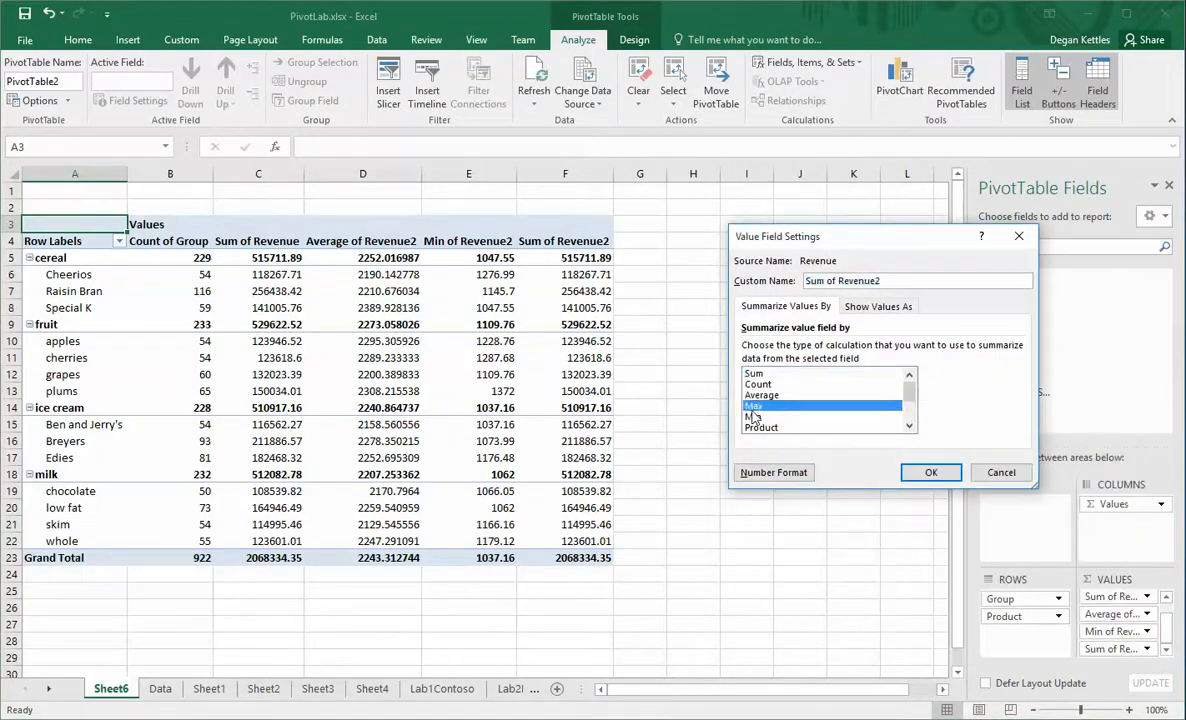
{"action": "left_click", "coordinate": [930, 471]}
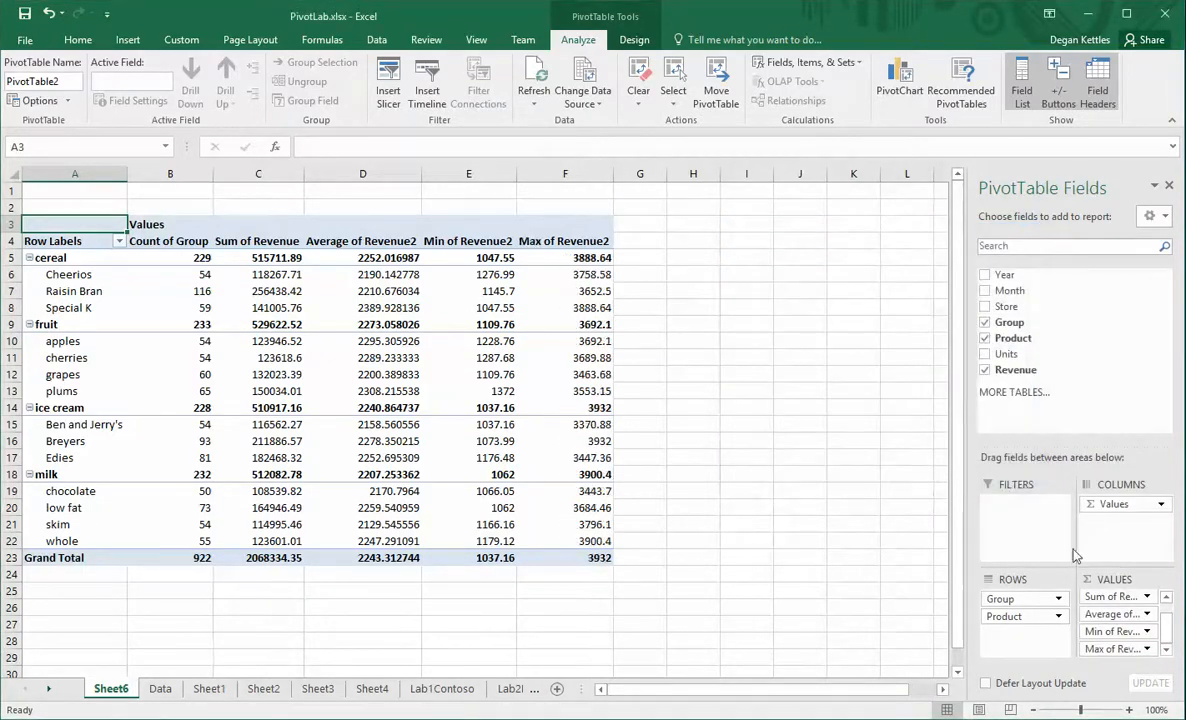
Add one more Revenue field to the pivot table's values and summarize it by the population standard deviation, StdDevp.
{"action": "left_click_drag", "start_coordinate": [1018, 370], "coordinate": [1132, 650]}
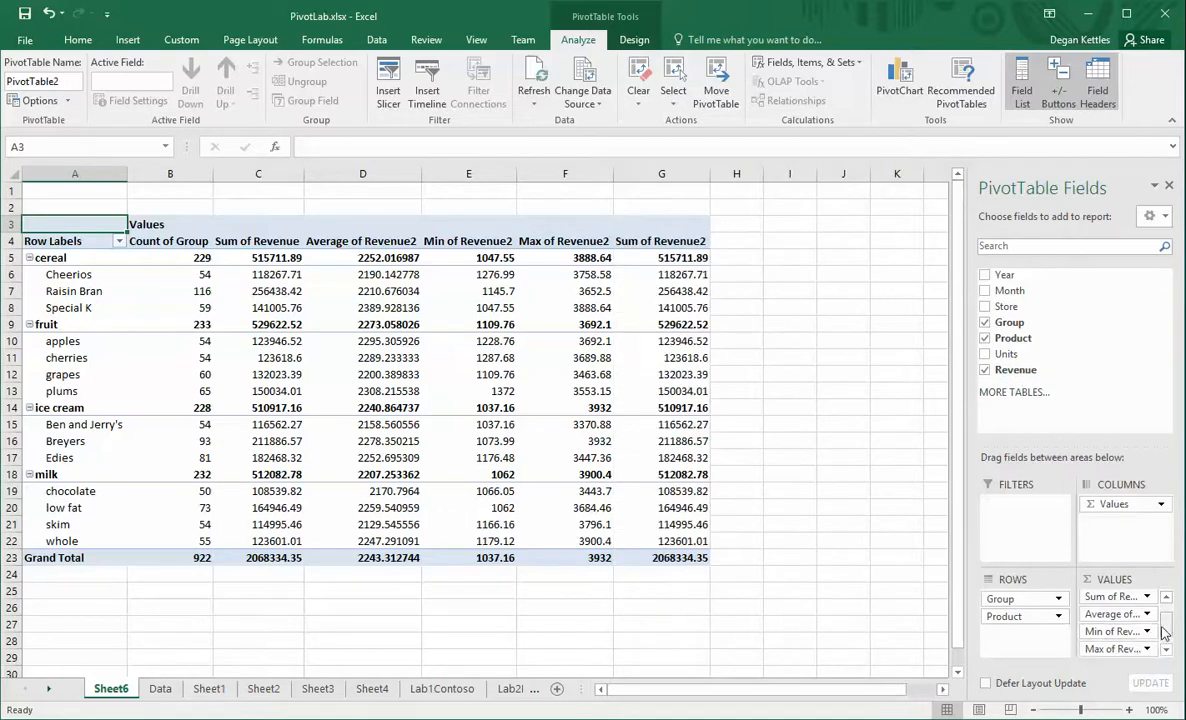
{"action": "left_click", "coordinate": [1147, 649]}
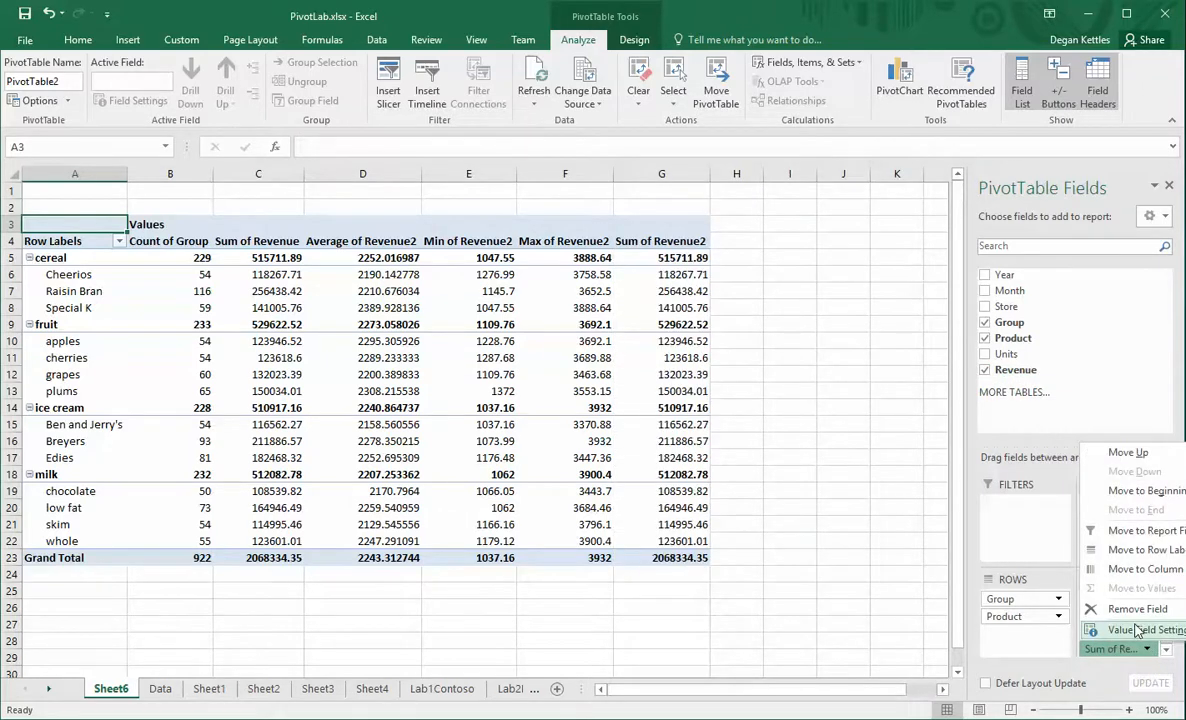
{"action": "left_click", "coordinate": [1110, 662]}
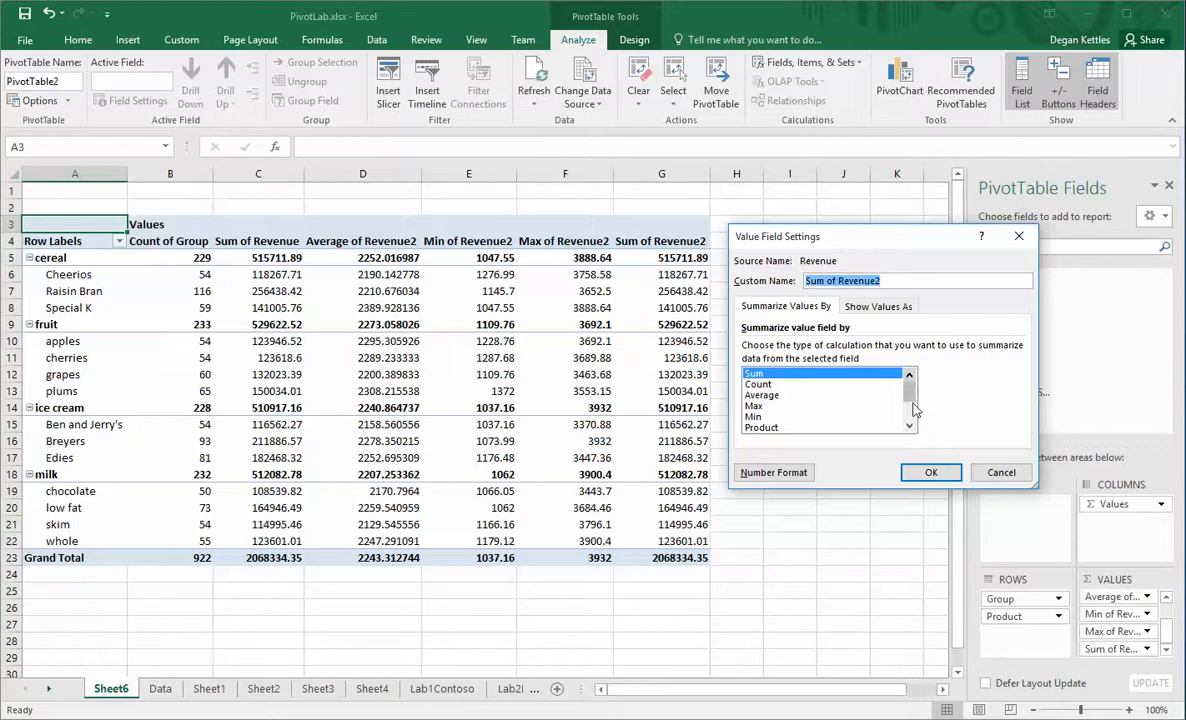
{"action": "left_click_drag", "start_coordinate": [912, 394], "coordinate": [910, 410]}
{"action": "left_click", "coordinate": [780, 406]}
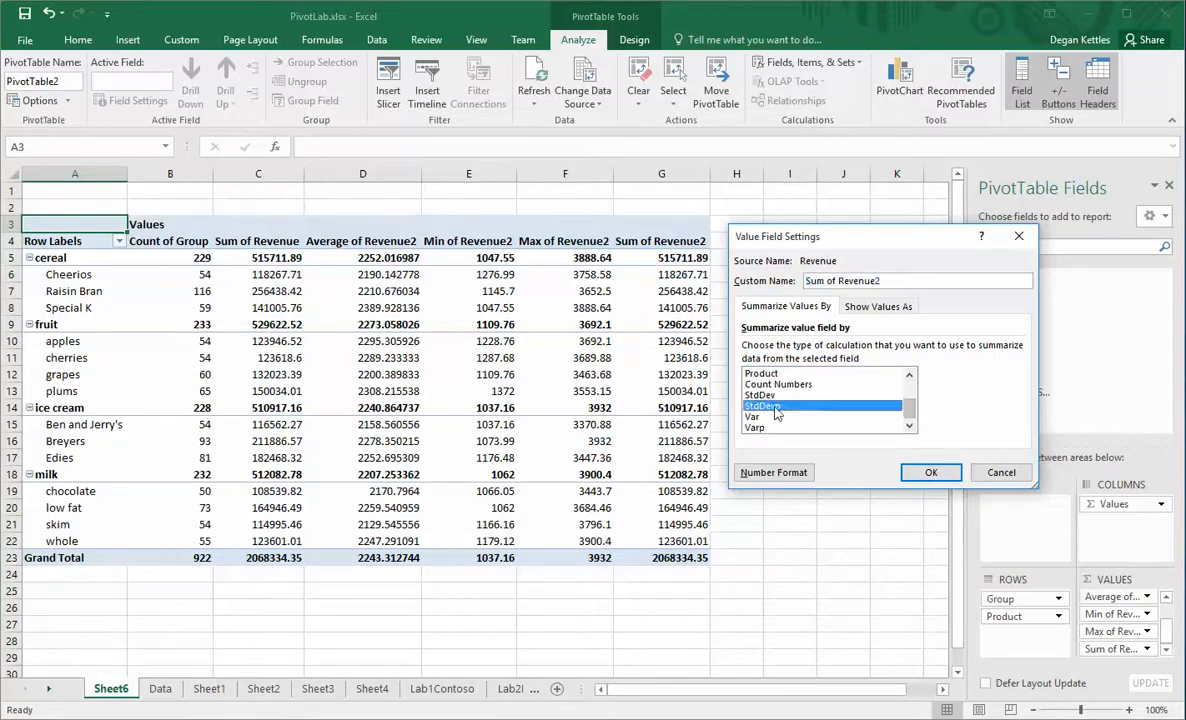
{"action": "left_click", "coordinate": [930, 473]}
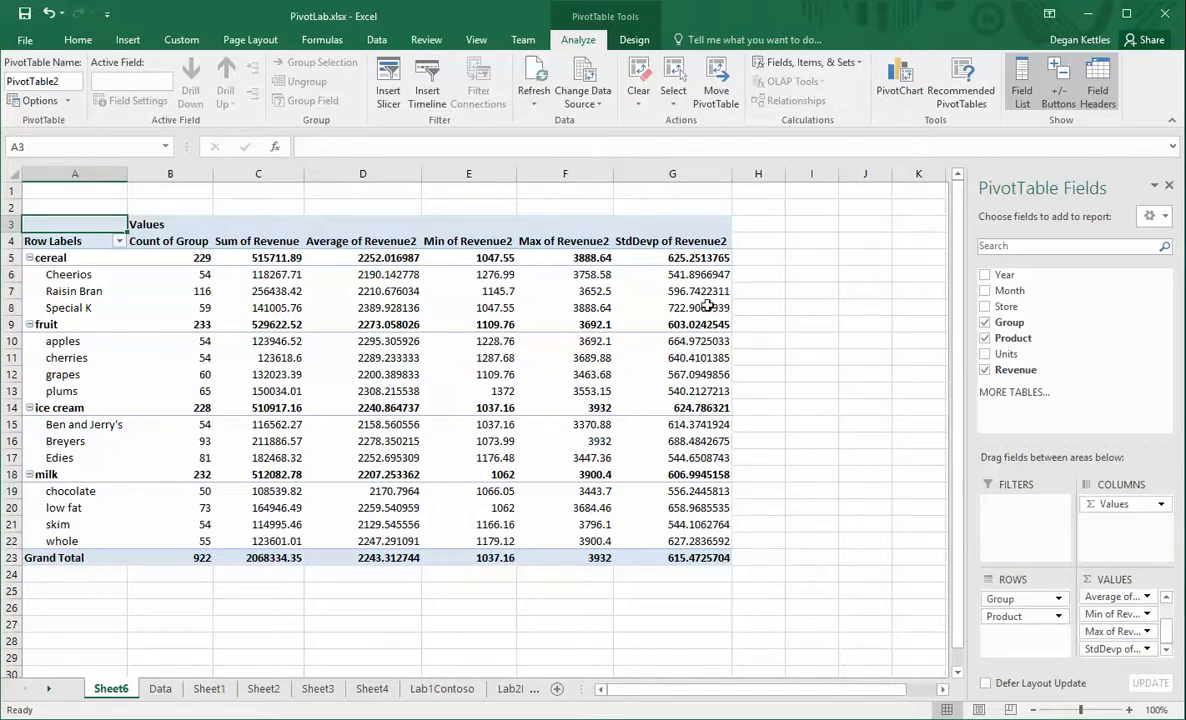
Format the StdDevp of Revenue2 value field as Number with 2 decimal places.
{"action": "mouse_move", "coordinate": [698, 333]}
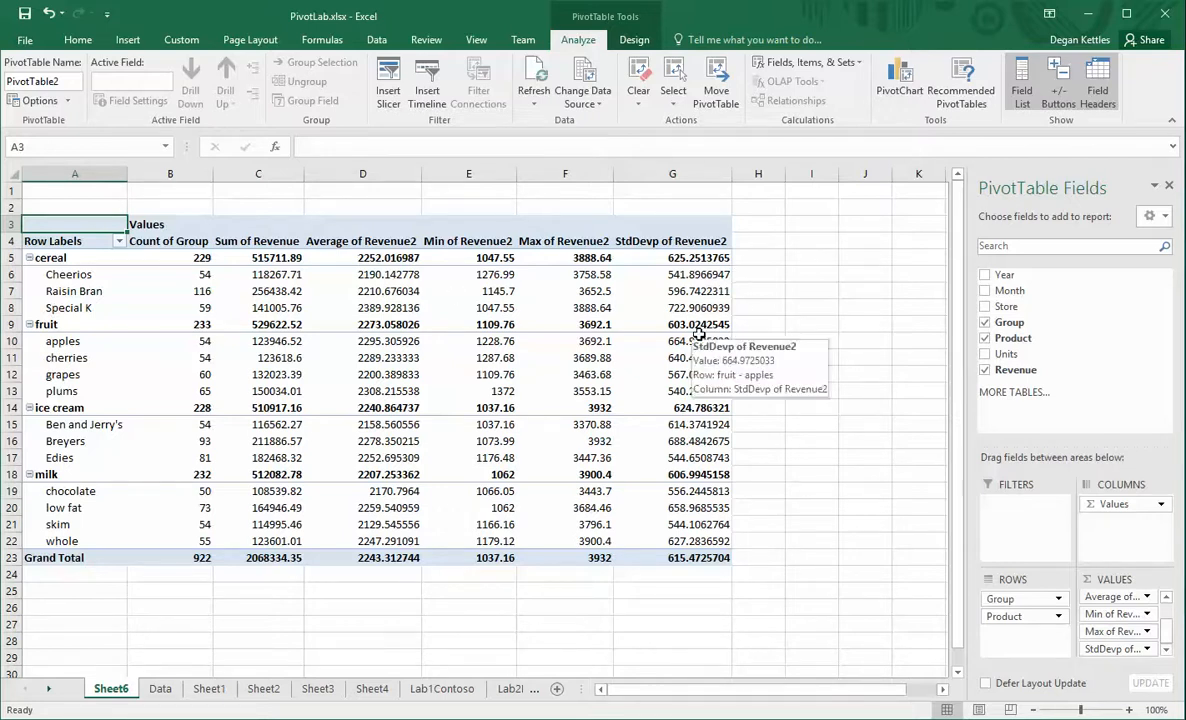
{"action": "left_click", "coordinate": [622, 289]}
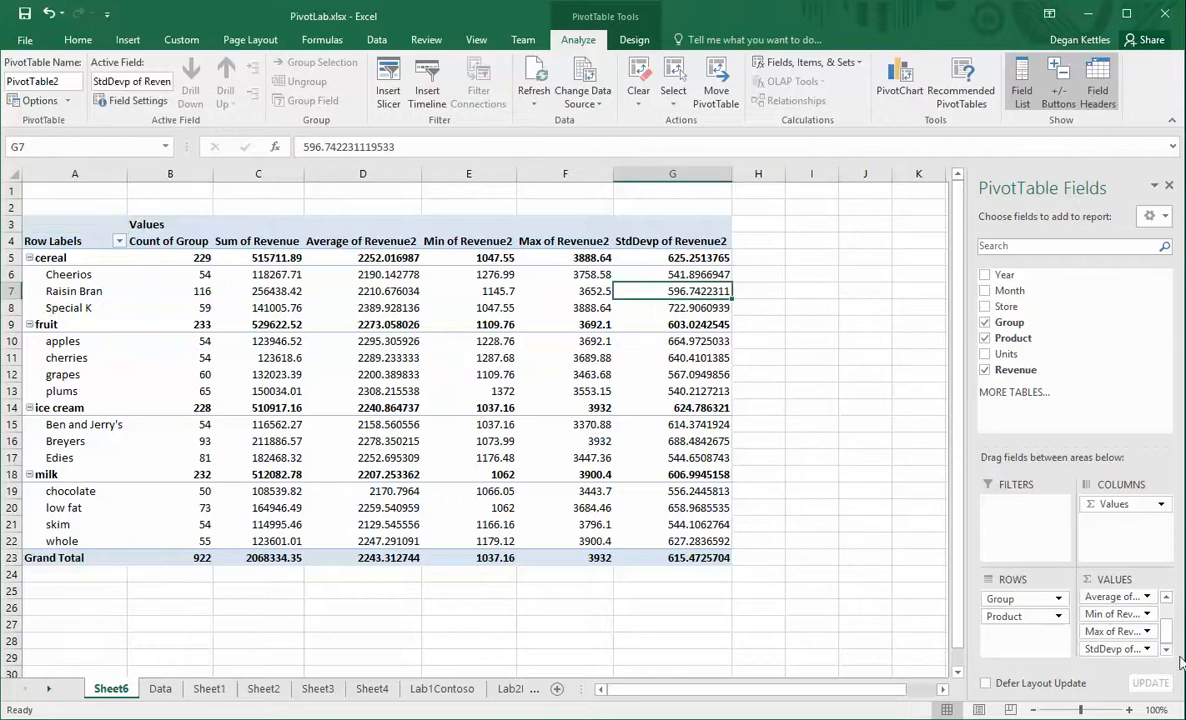
{"action": "left_click", "coordinate": [1148, 650]}
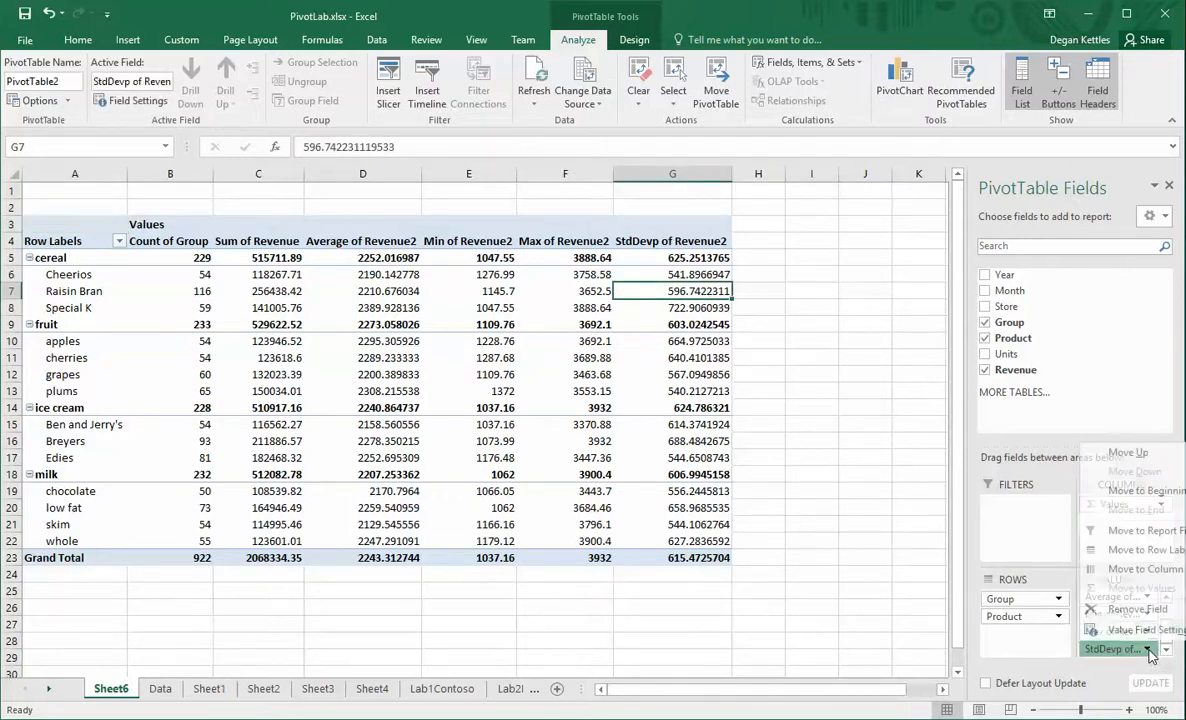
{"action": "left_click", "coordinate": [1130, 664]}
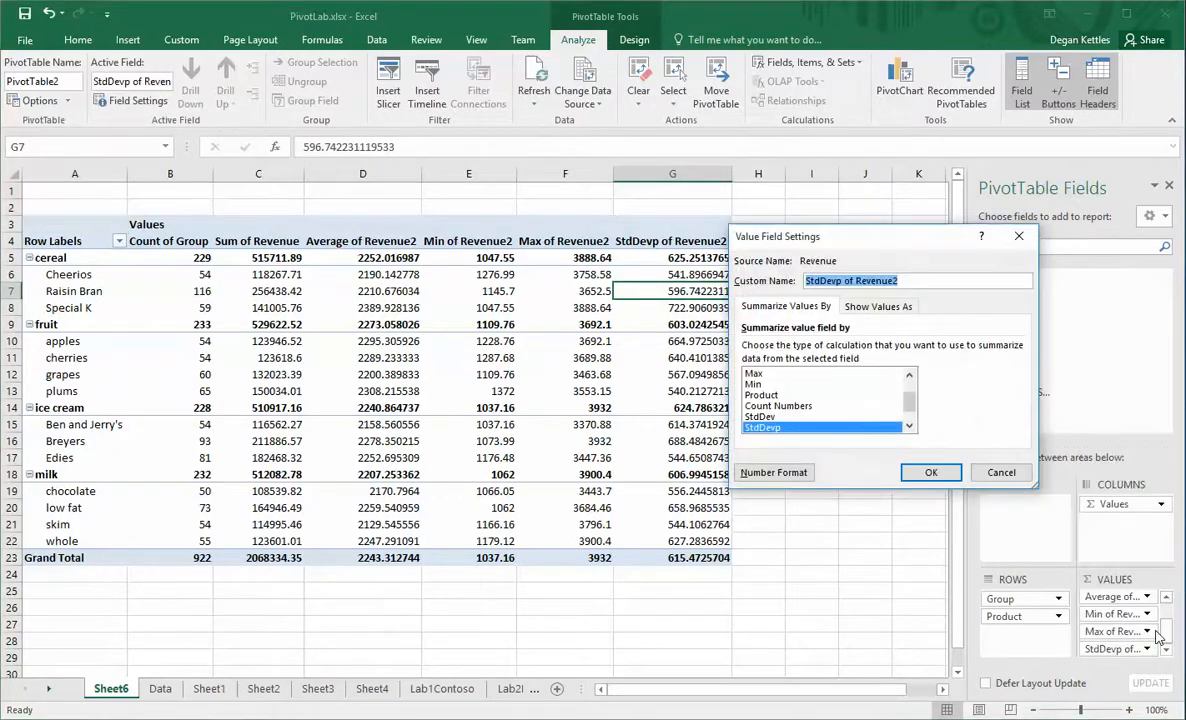
{"action": "left_click_drag", "start_coordinate": [820, 231], "coordinate": [915, 234]}
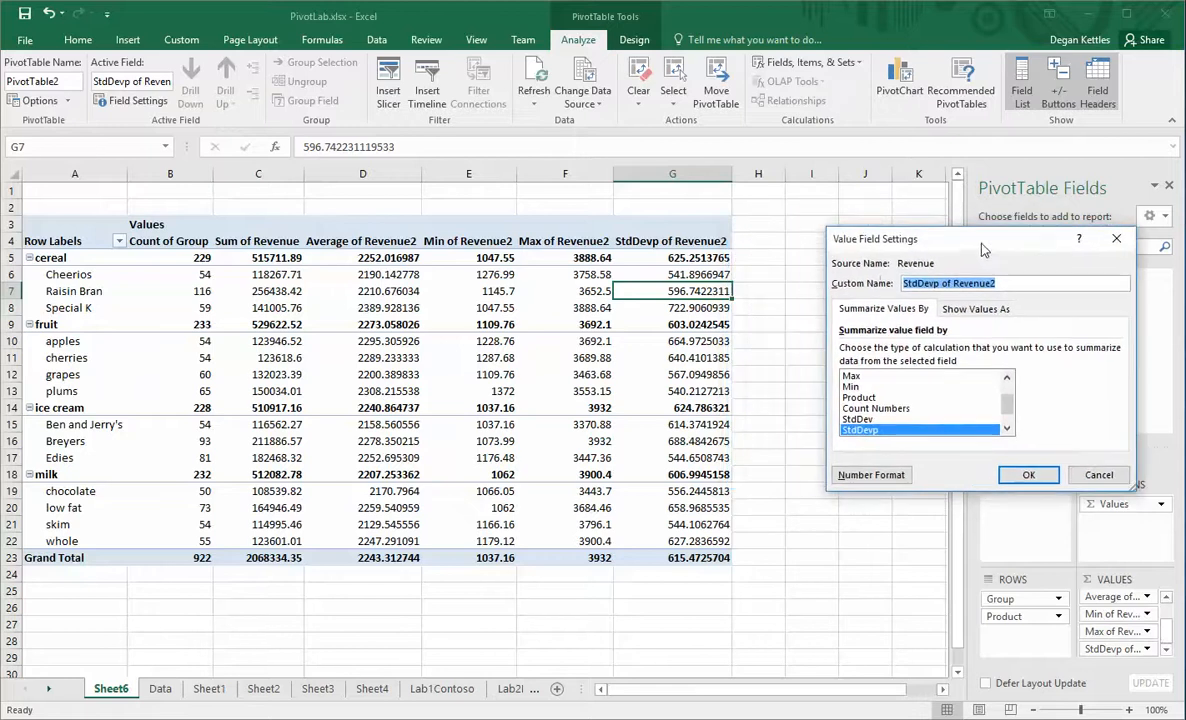
{"action": "left_click", "coordinate": [869, 476]}
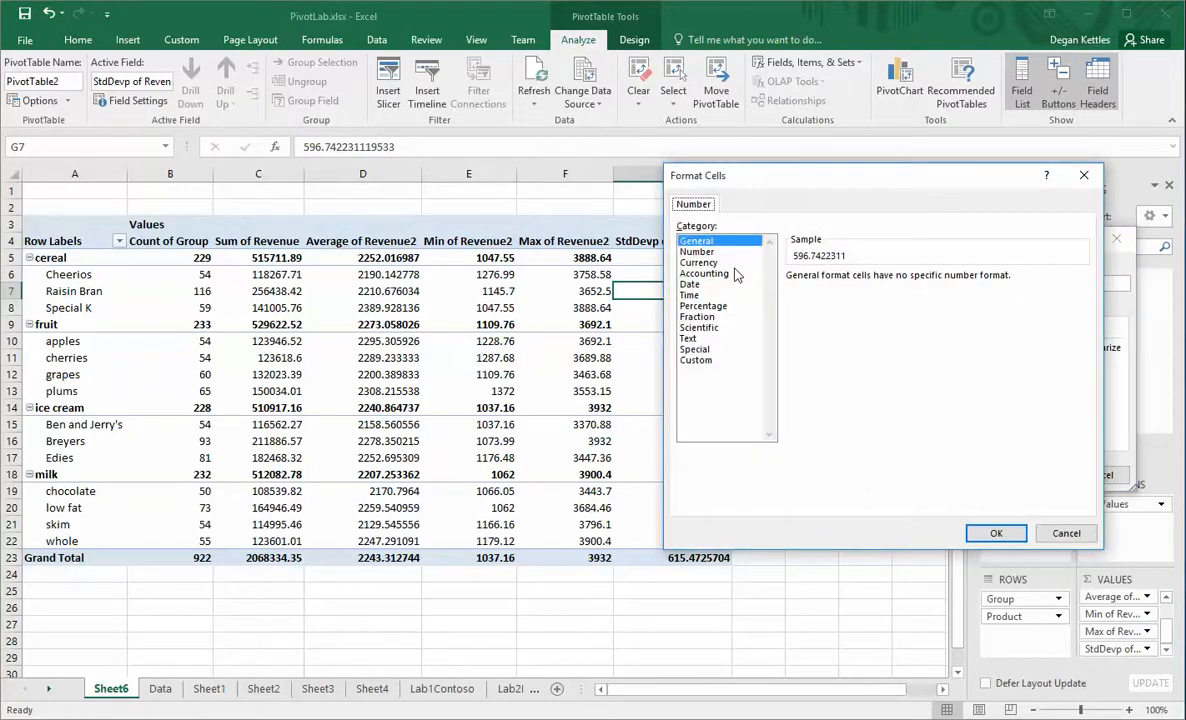
{"action": "left_click", "coordinate": [698, 252]}
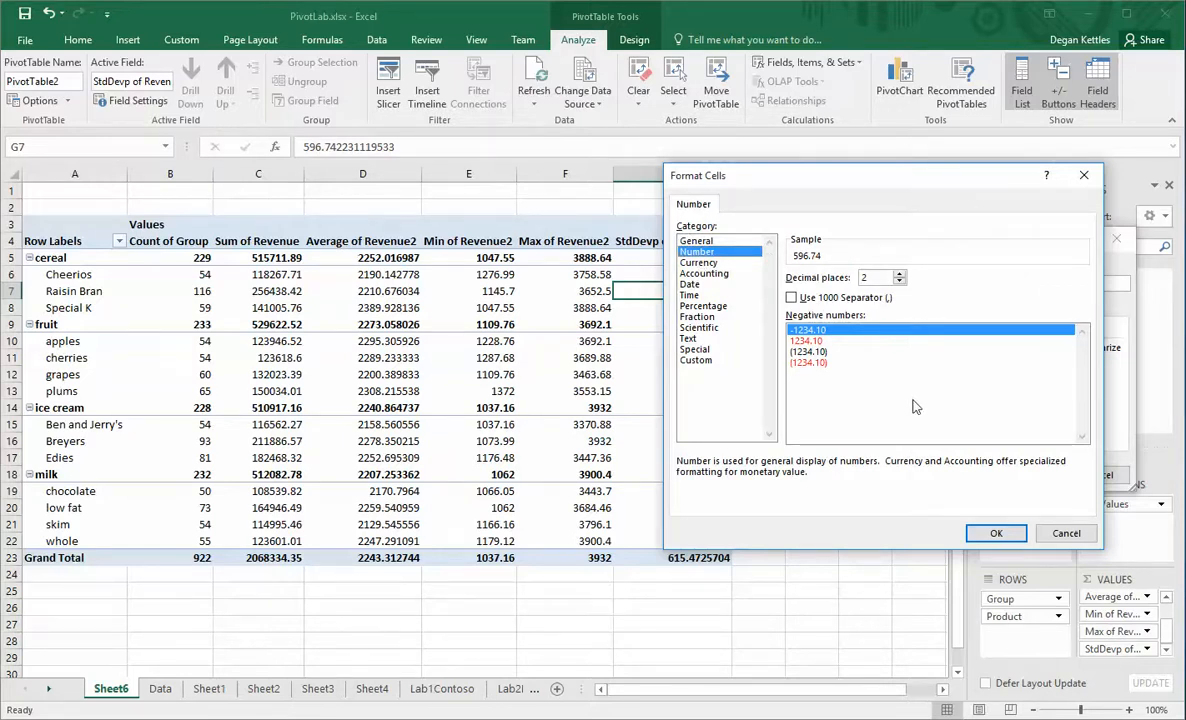
{"action": "left_click", "coordinate": [996, 533]}
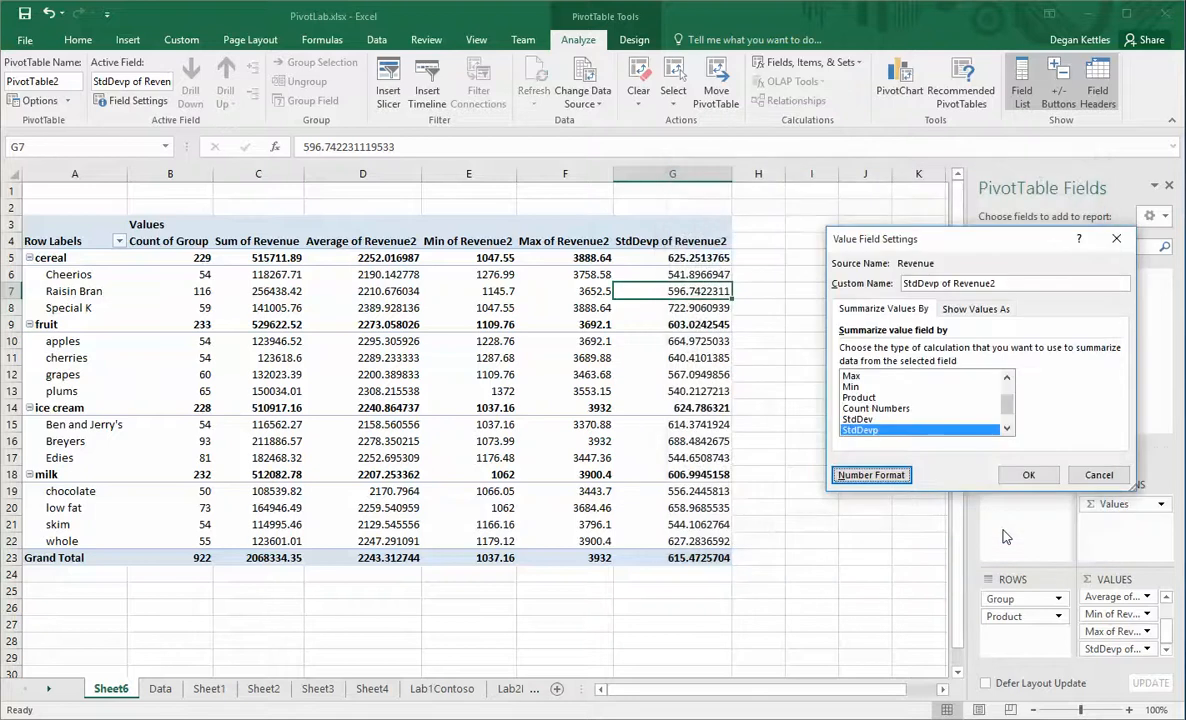
{"action": "left_click", "coordinate": [1030, 477]}
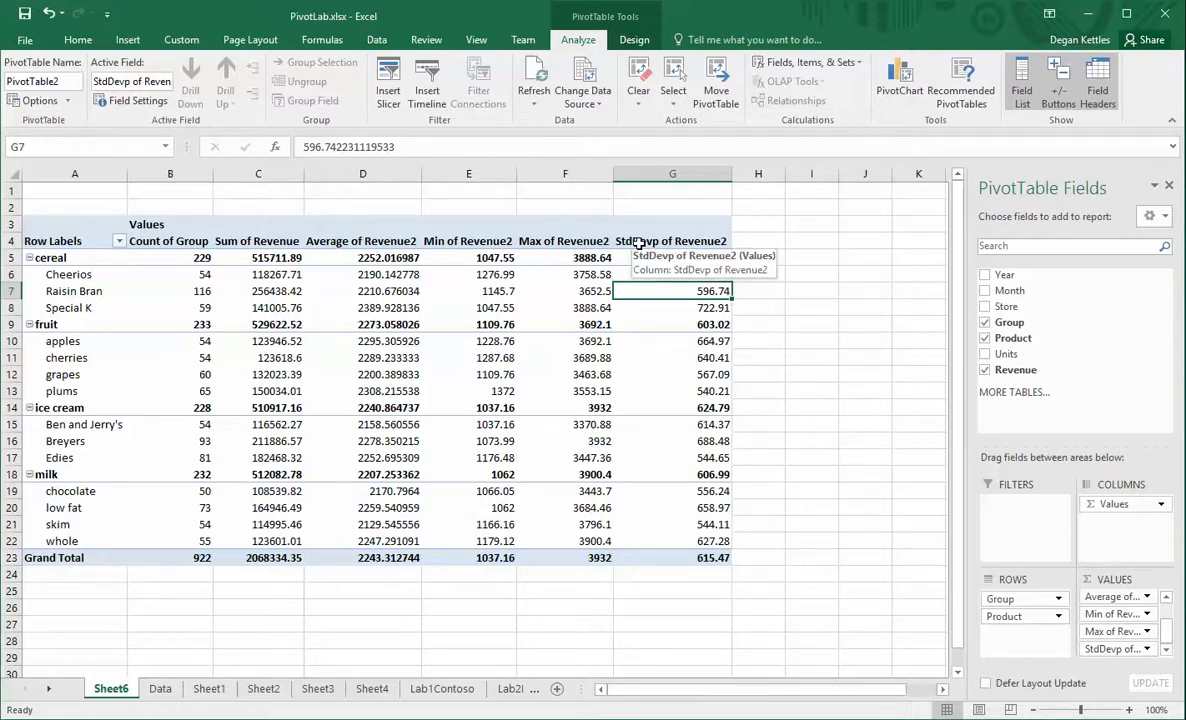
Shorten the Sum of Revenue column heading in the pivot table to "Sum".
{"action": "left_click", "coordinate": [252, 241]}
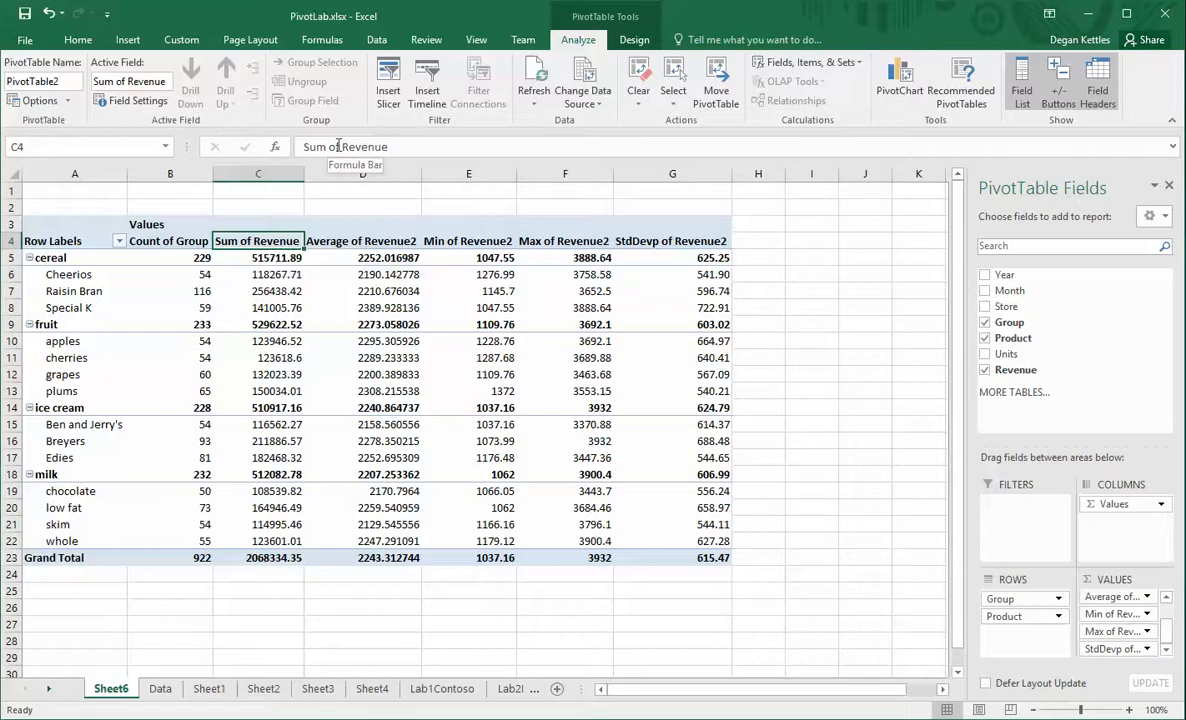
{"action": "left_click", "coordinate": [397, 146]}
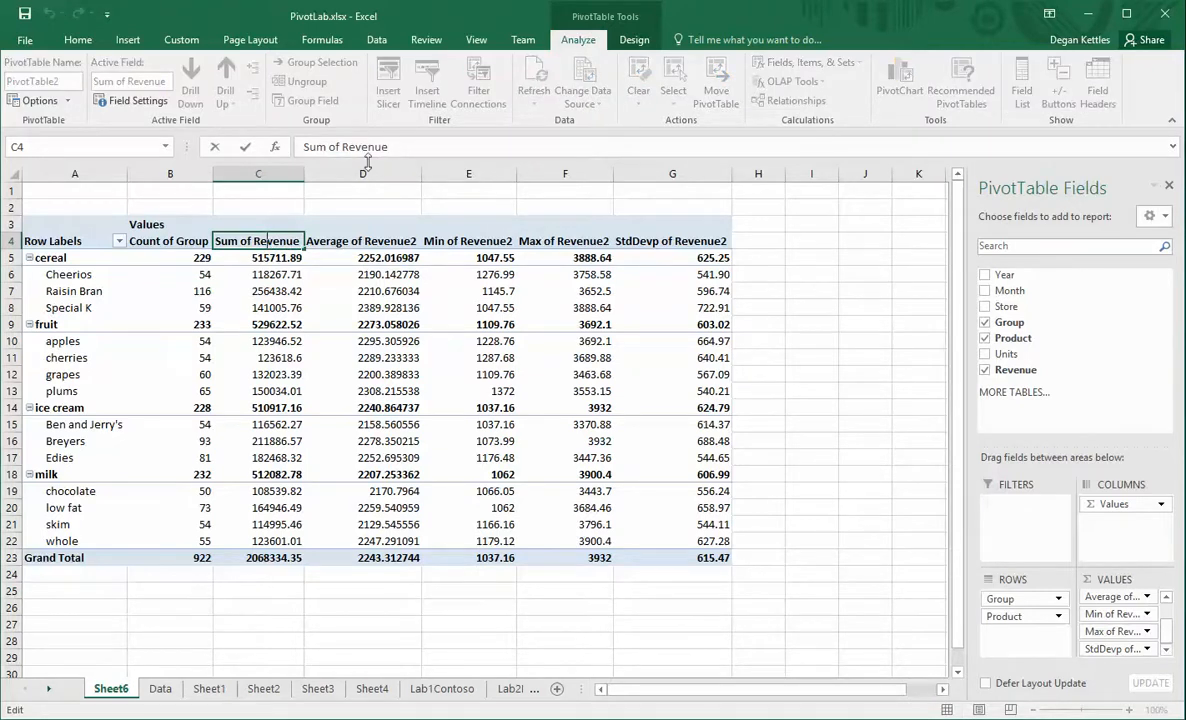
{"action": "key", "text": "BackSpace"}
{"action": "key", "text": "BackSpace"}
{"action": "key", "text": "BackSpace"}
{"action": "key", "text": "BackSpace"}
{"action": "key", "text": "BackSpace"}
{"action": "key", "text": "BackSpace"}
{"action": "key", "text": "BackSpace"}
{"action": "key", "text": "BackSpace"}
{"action": "key", "text": "BackSpace"}
{"action": "key", "text": "BackSpace"}
{"action": "key", "text": "BackSpace"}
{"action": "key", "text": "Return"}
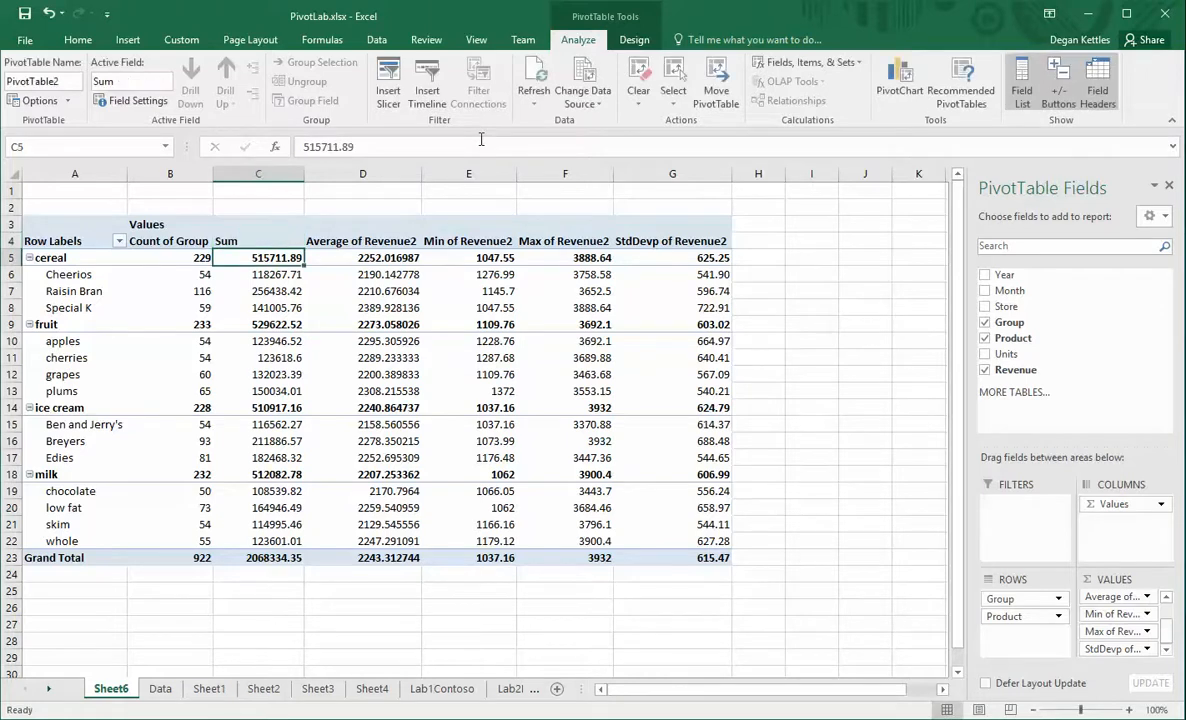
Shorten the Average of Revenue2 column heading in the pivot table to "Average".
{"action": "left_click", "coordinate": [352, 234]}
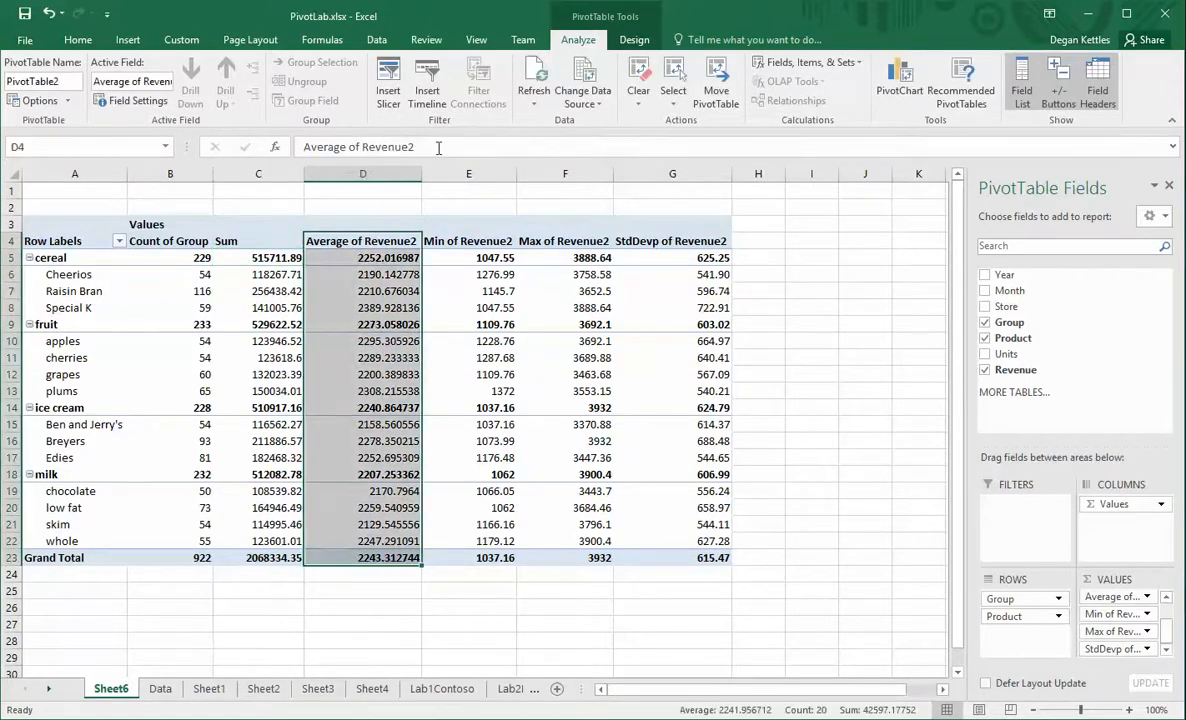
{"action": "left_click", "coordinate": [438, 147]}
{"action": "key", "text": "BackSpace"}
{"action": "key", "text": "BackSpace"}
{"action": "key", "text": "BackSpace"}
{"action": "key", "text": "BackSpace"}
{"action": "key", "text": "BackSpace"}
{"action": "key", "text": "BackSpace"}
{"action": "key", "text": "BackSpace"}
{"action": "key", "text": "BackSpace"}
{"action": "key", "text": "BackSpace"}
{"action": "key", "text": "BackSpace"}
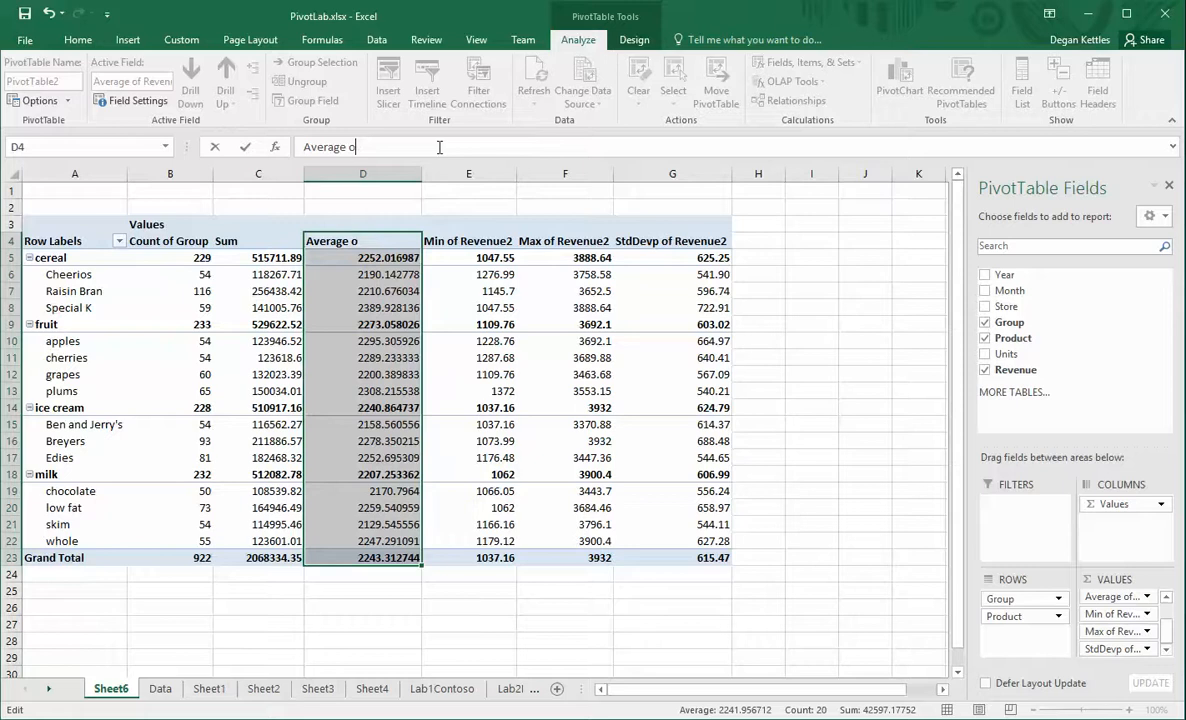
{"action": "key", "text": "BackSpace"}
{"action": "key", "text": "Return"}
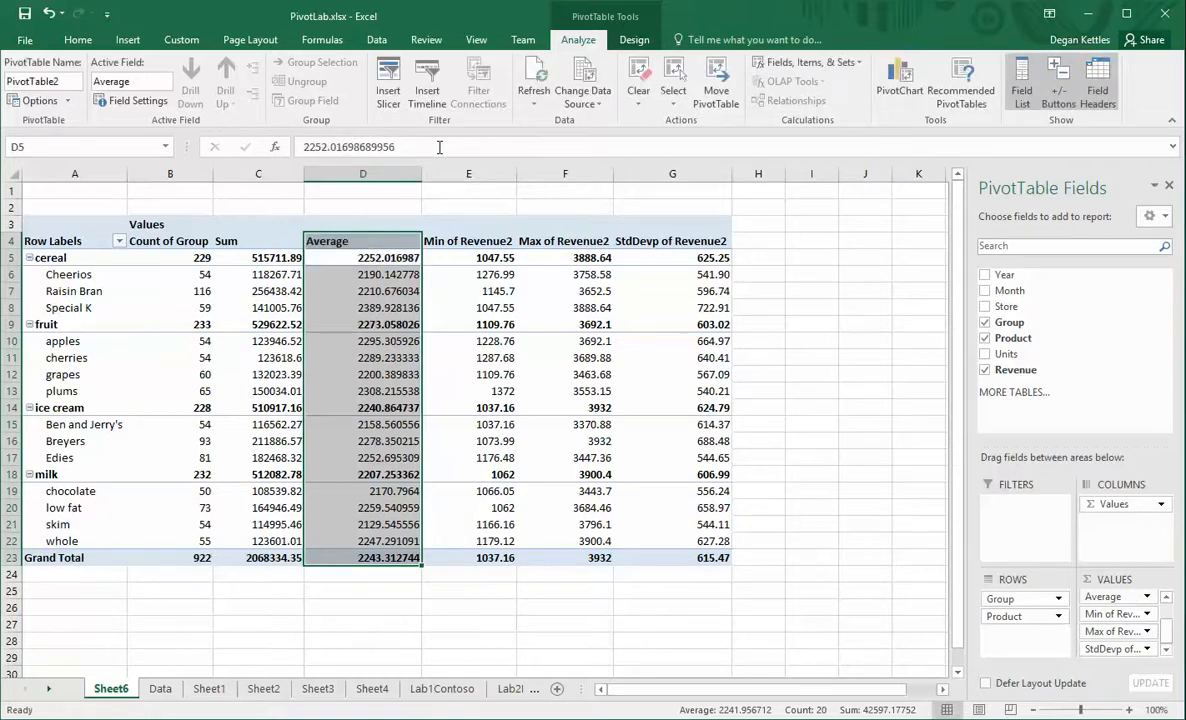
Shorten the Min of Revenue2 column heading in the pivot table to "Min".
{"action": "left_click", "coordinate": [470, 441]}
{"action": "left_click", "coordinate": [460, 238]}
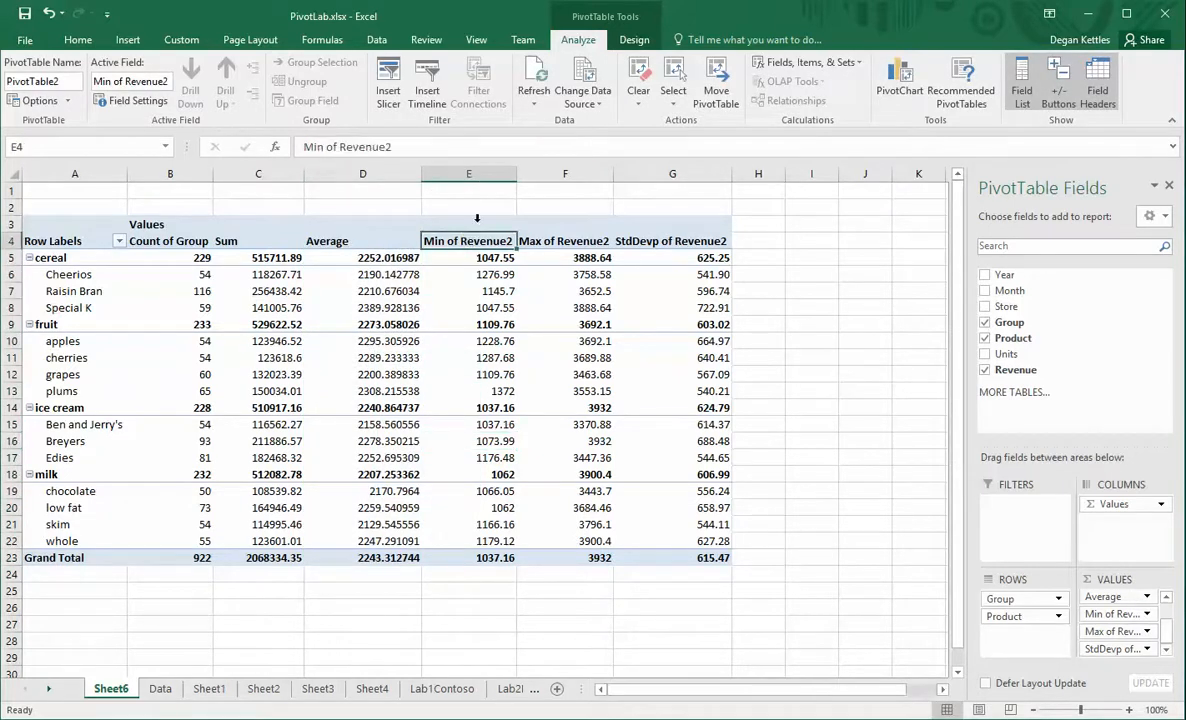
{"action": "left_click", "coordinate": [1148, 615]}
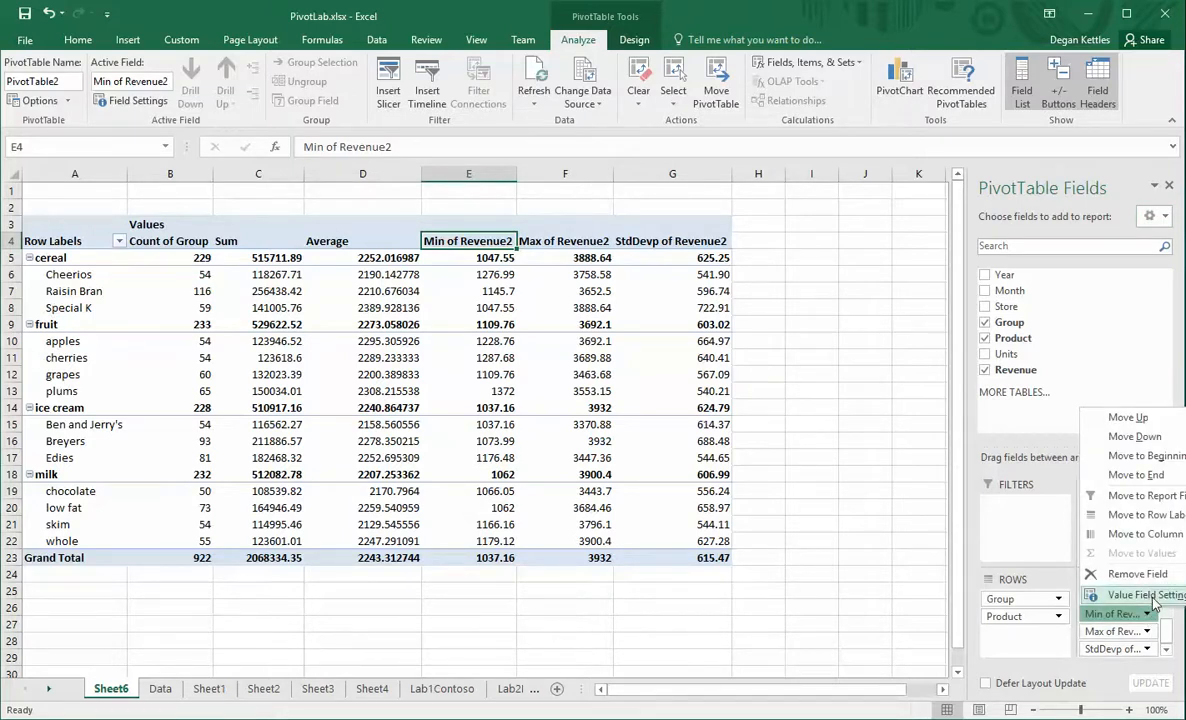
{"action": "left_click", "coordinate": [1146, 595]}
{"action": "left_click_drag", "start_coordinate": [976, 283], "coordinate": [860, 267]}
{"action": "type", "text": "Min"}
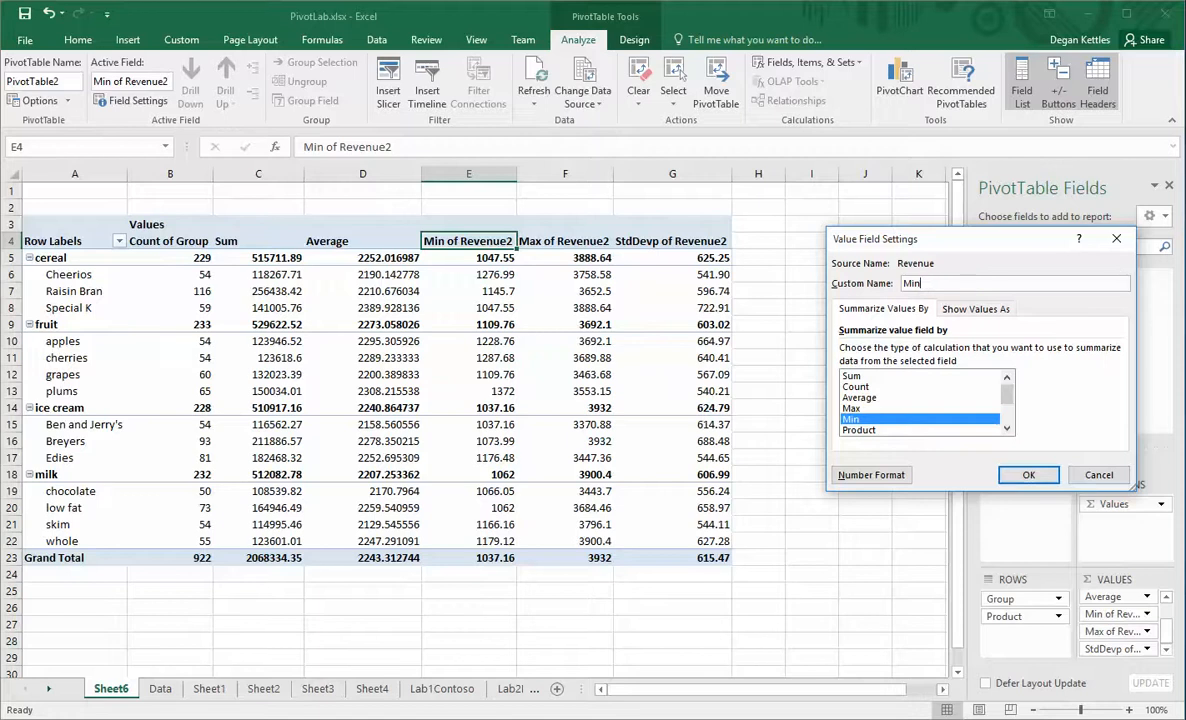
{"action": "left_click", "coordinate": [1028, 475]}
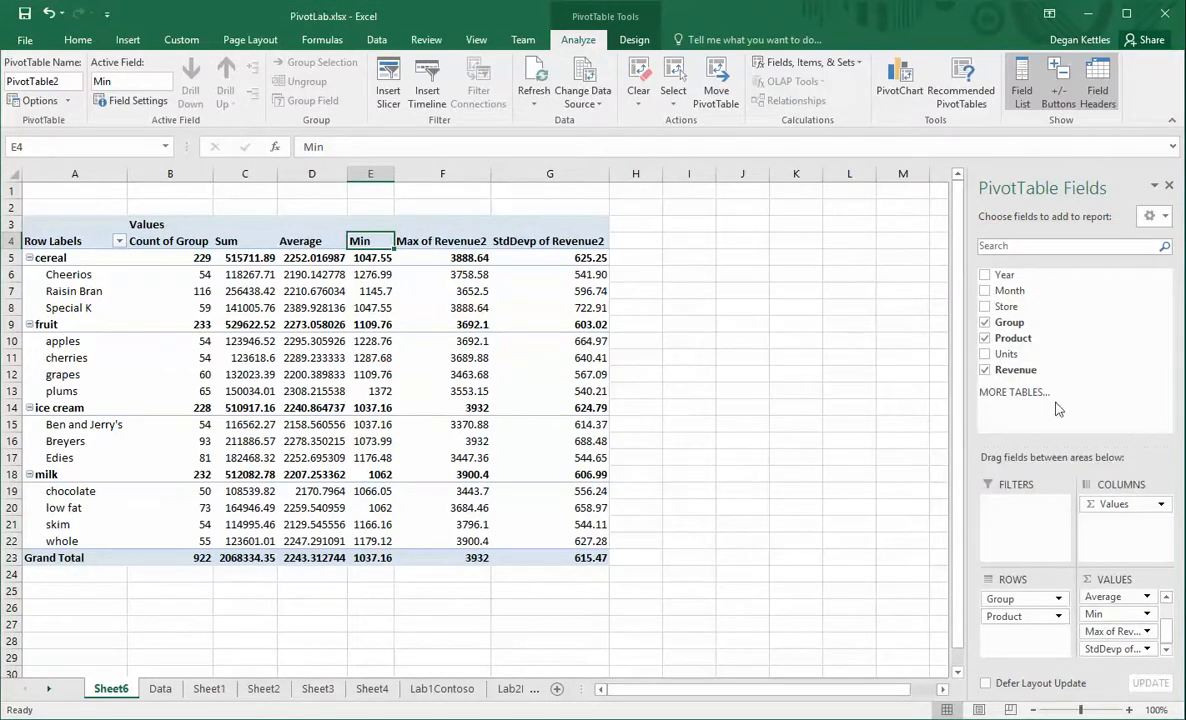
Remove the StdDevp, Max, Min and Average revenue fields from the pivot table's values, keeping Count of Group and Sum.
{"action": "left_click", "coordinate": [1139, 650]}
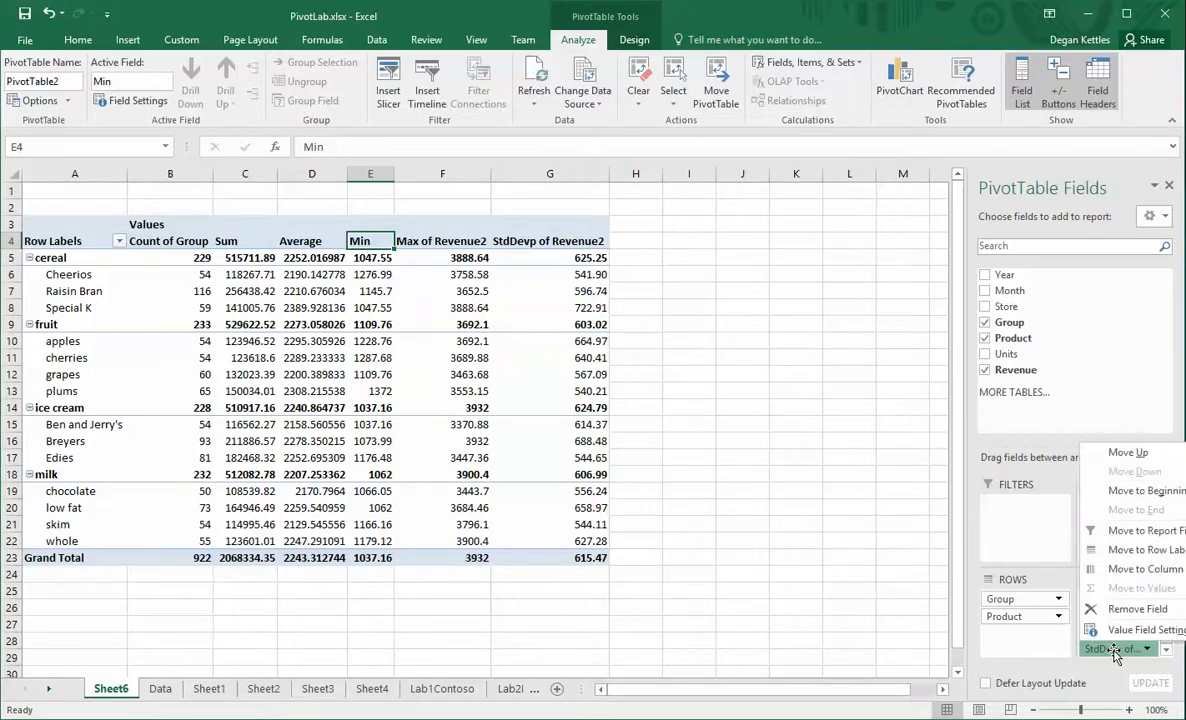
{"action": "left_click", "coordinate": [1114, 652]}
{"action": "left_click_drag", "start_coordinate": [1107, 655], "coordinate": [1046, 366]}
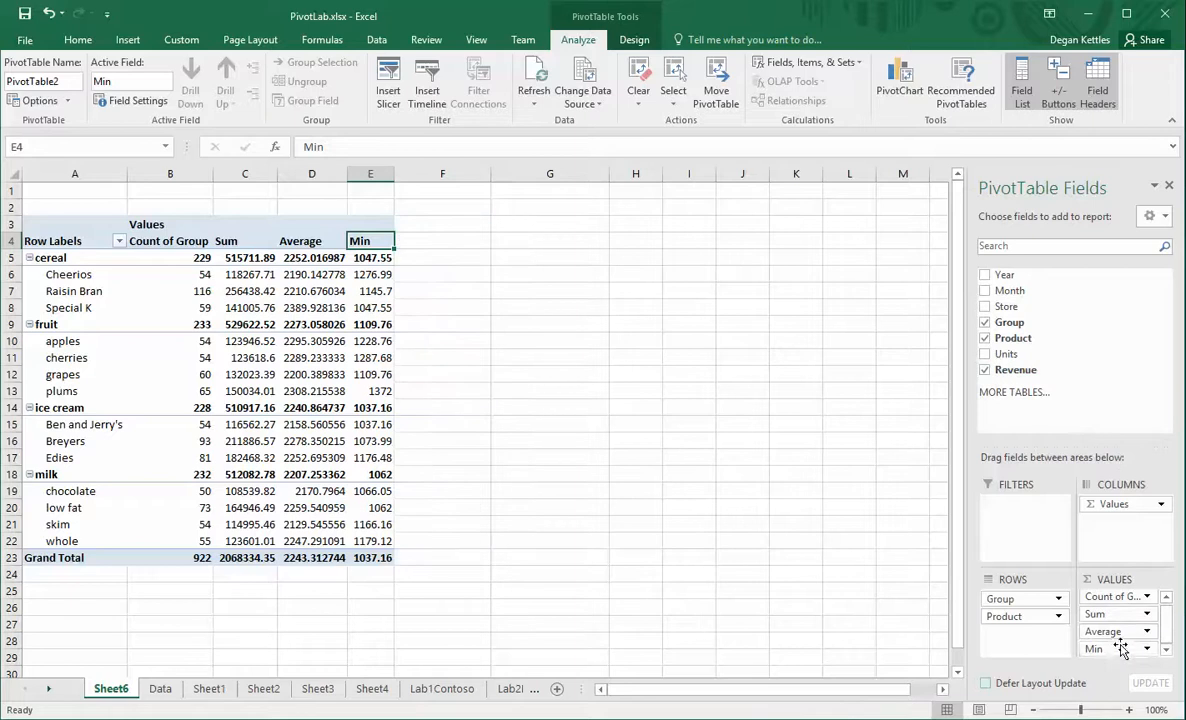
{"action": "left_click_drag", "start_coordinate": [1120, 634], "coordinate": [1118, 392]}
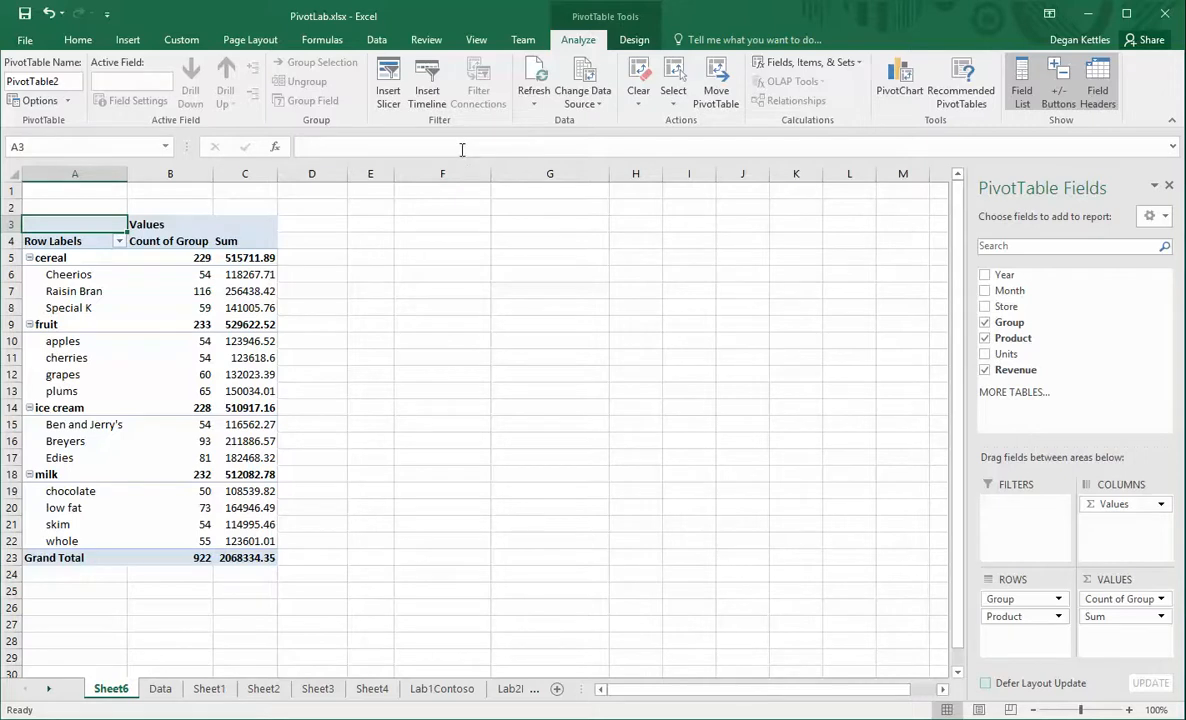
Insert a slicer for the Product field of the pivot table.
{"action": "left_click", "coordinate": [388, 80]}
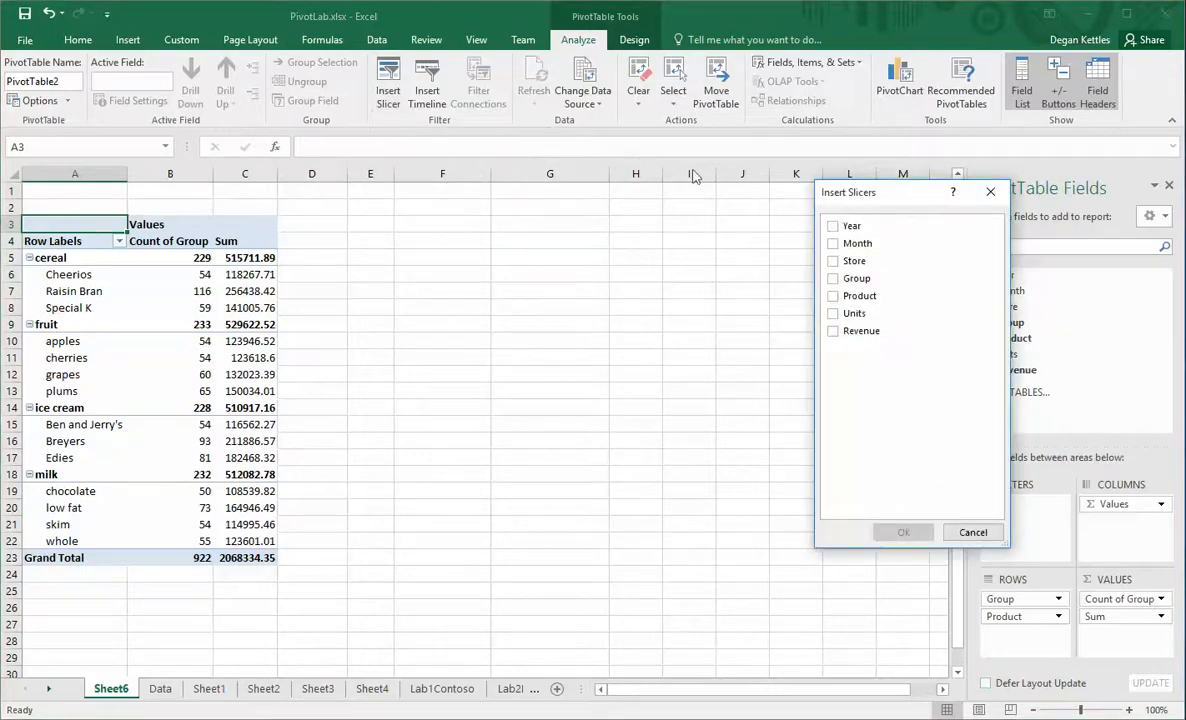
{"action": "left_click_drag", "start_coordinate": [897, 190], "coordinate": [618, 236]}
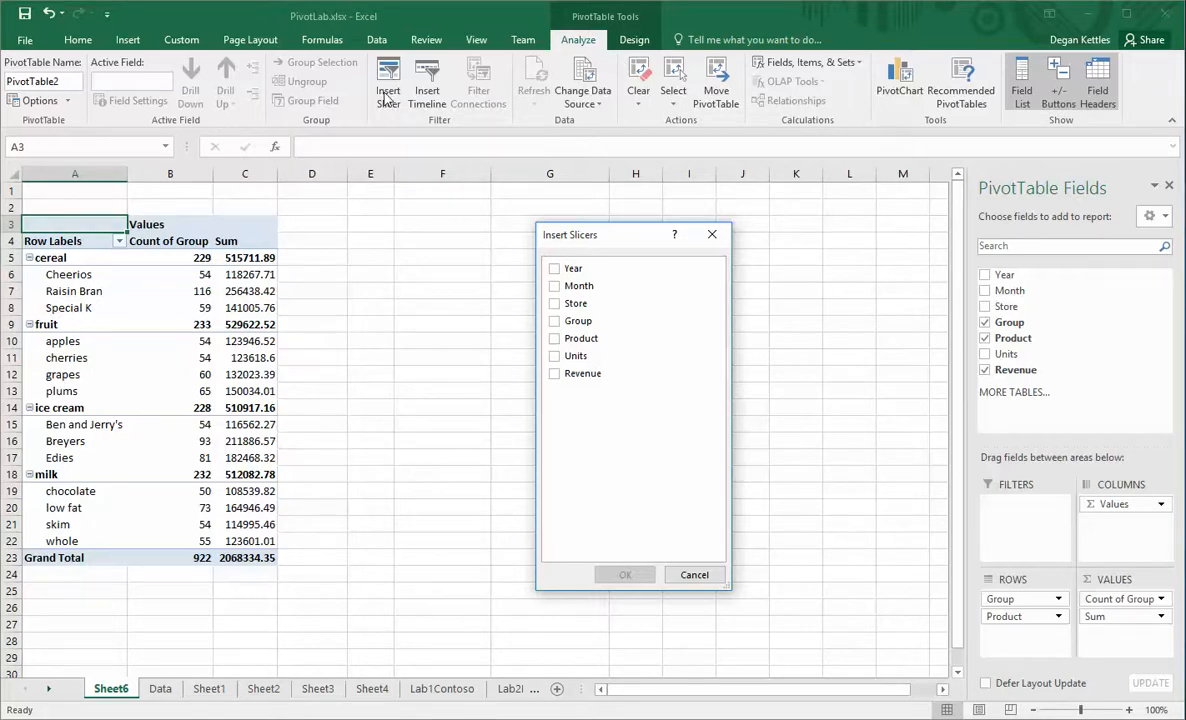
{"action": "left_click", "coordinate": [555, 339]}
{"action": "left_click", "coordinate": [622, 574]}
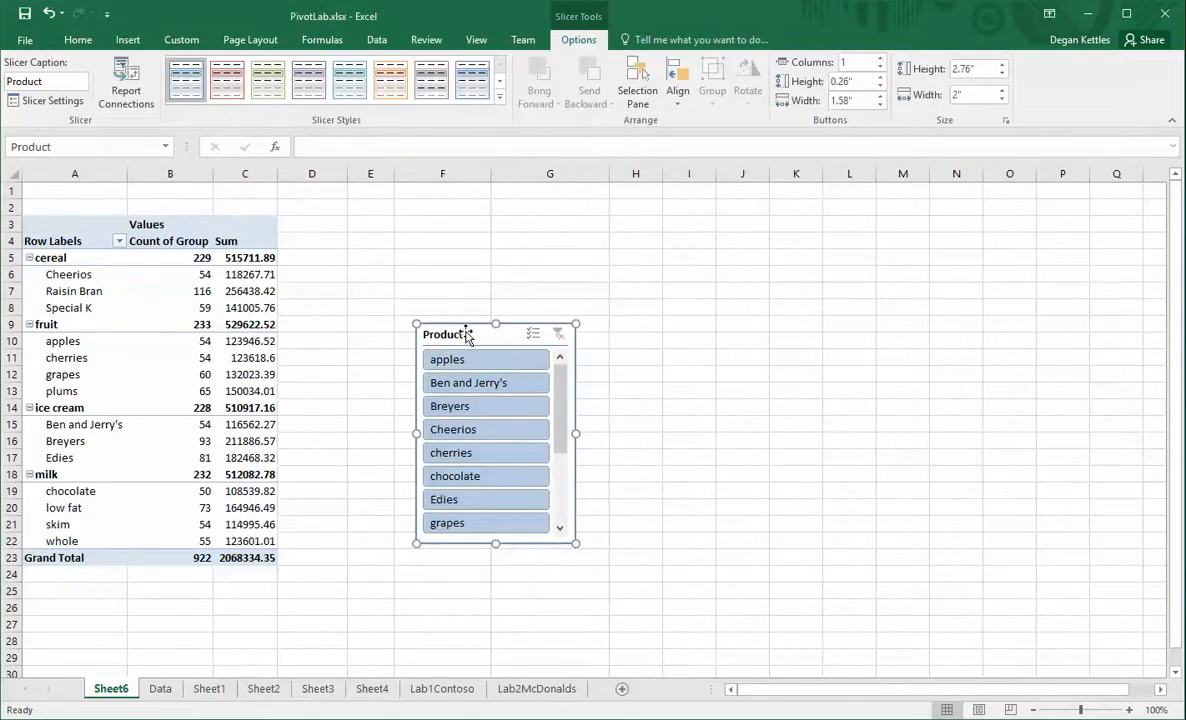
Enlarge the Product slicer to about 5.05" high so all products fit, and filter the pivot table to apples and cherries.
{"action": "left_click_drag", "start_coordinate": [495, 324], "coordinate": [496, 205]}
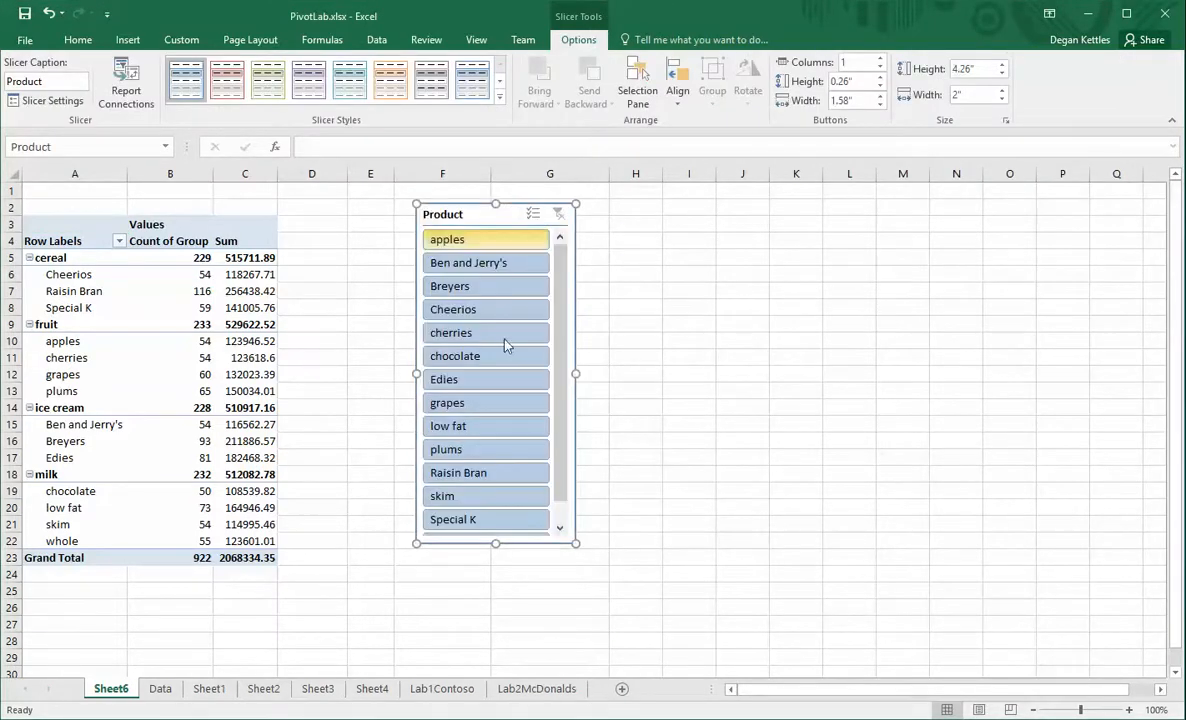
{"action": "left_click_drag", "start_coordinate": [495, 543], "coordinate": [498, 603]}
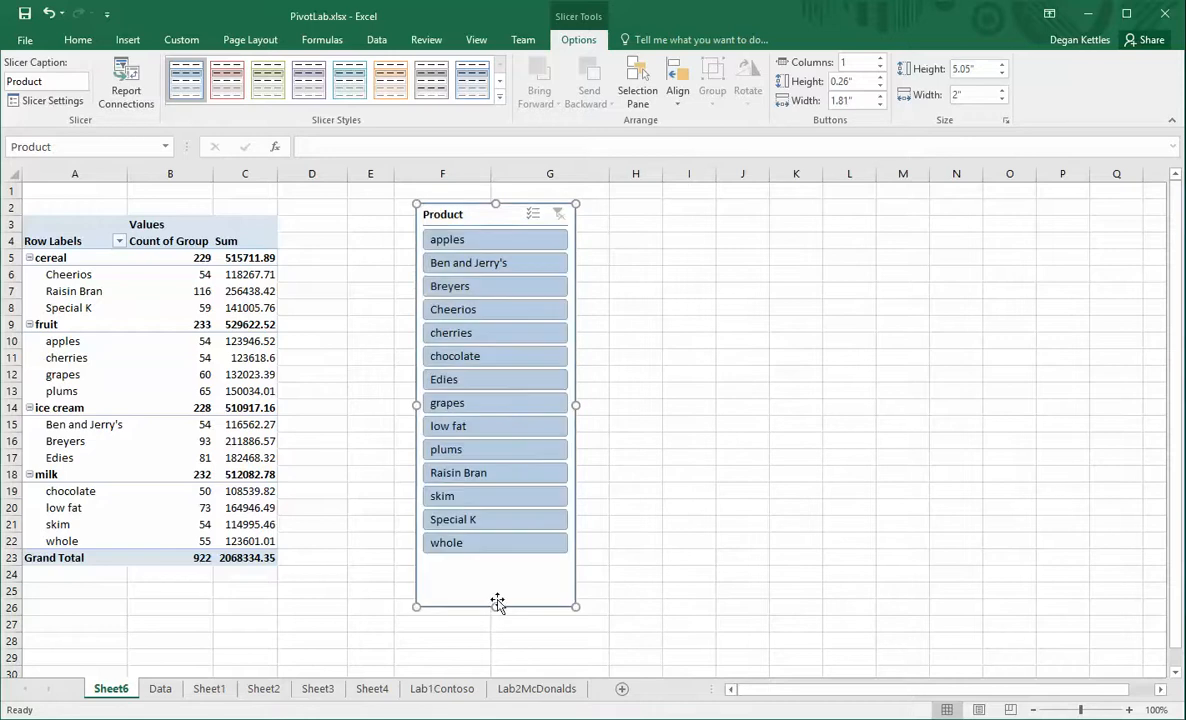
{"action": "left_click", "coordinate": [450, 242]}
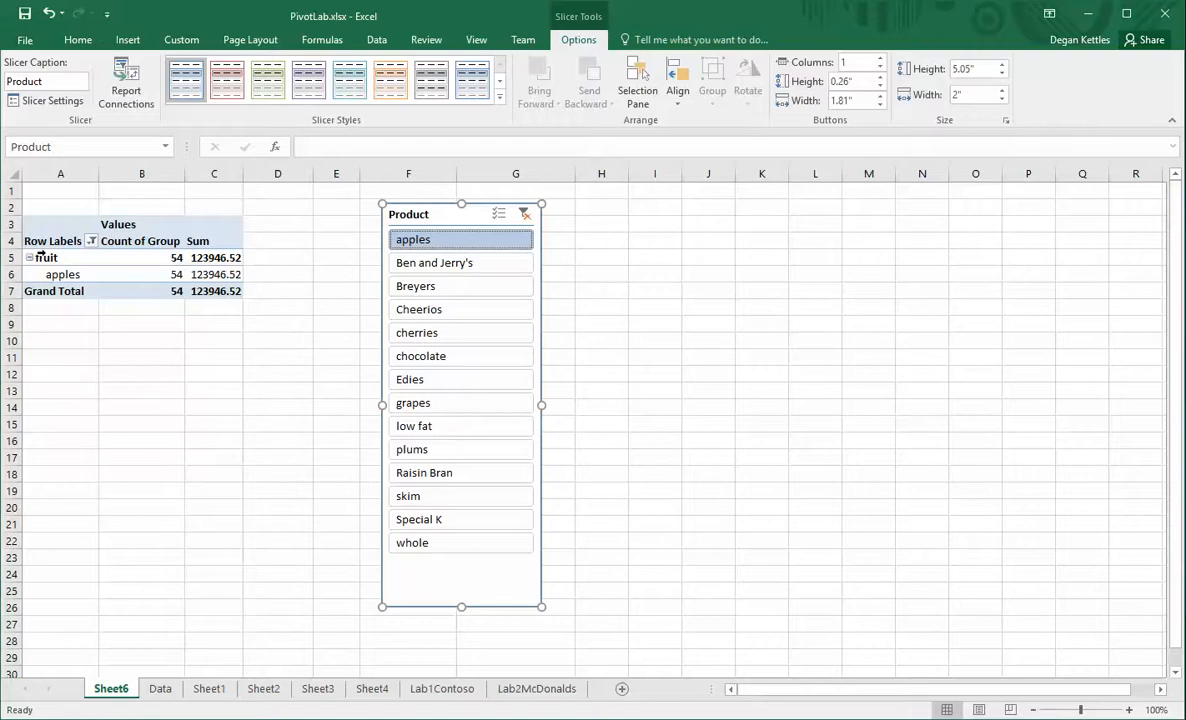
{"action": "left_click", "coordinate": [430, 338], "text": "ctrl"}
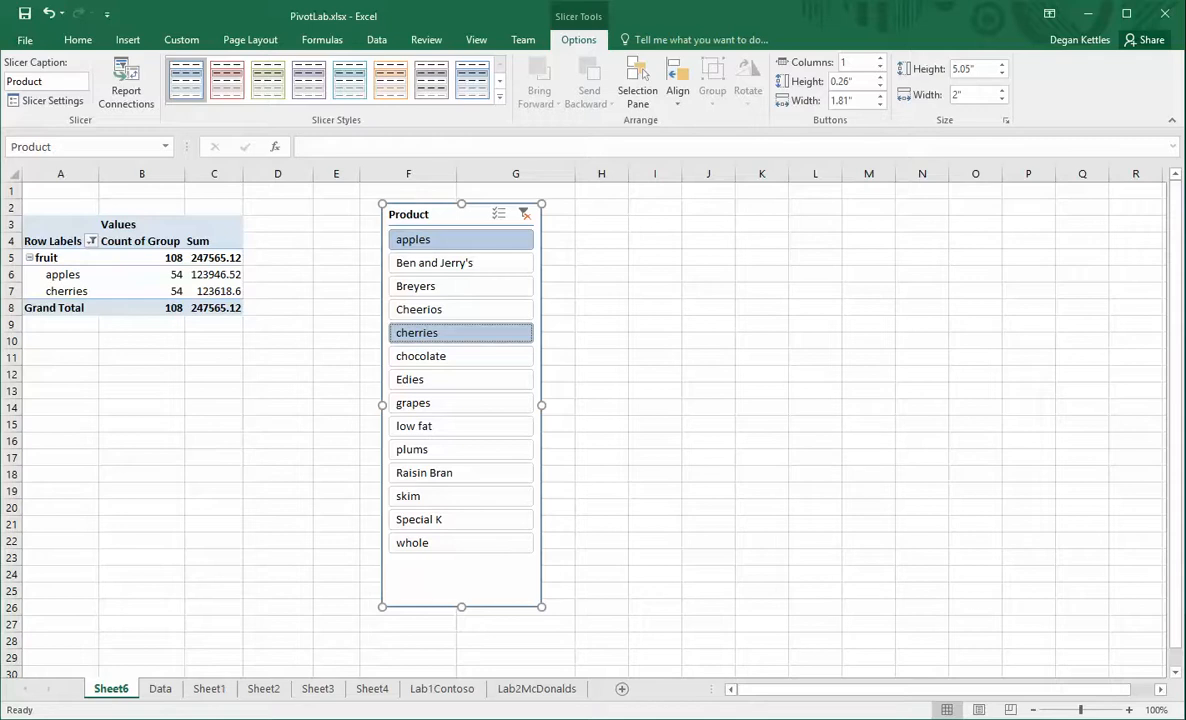
Clear the Product slicer's filter and remove the slicer from the sheet.
{"action": "left_click", "coordinate": [524, 215]}
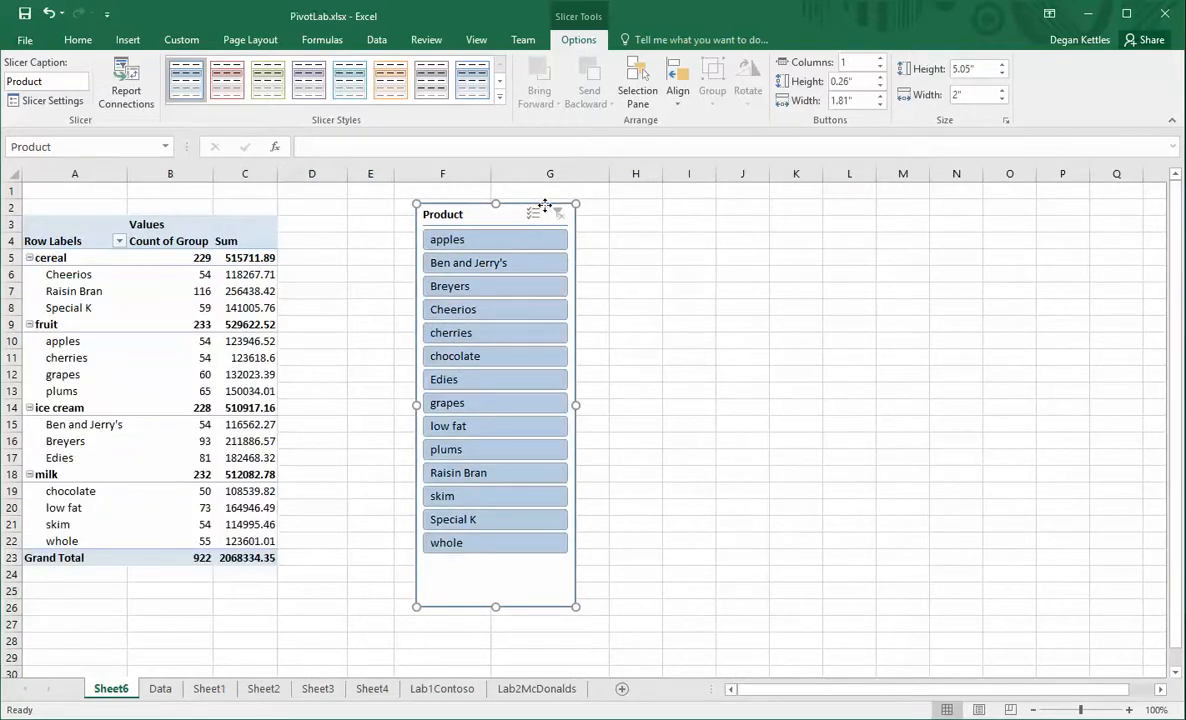
{"action": "right_click", "coordinate": [544, 207]}
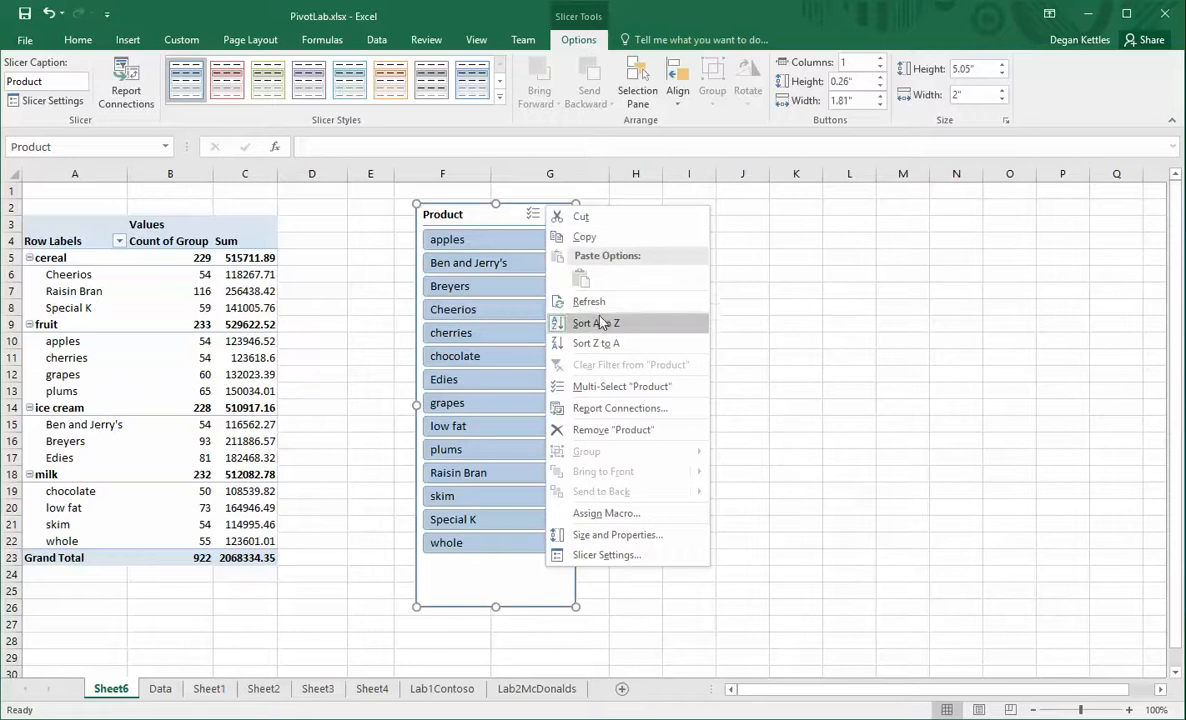
{"action": "left_click", "coordinate": [590, 432]}
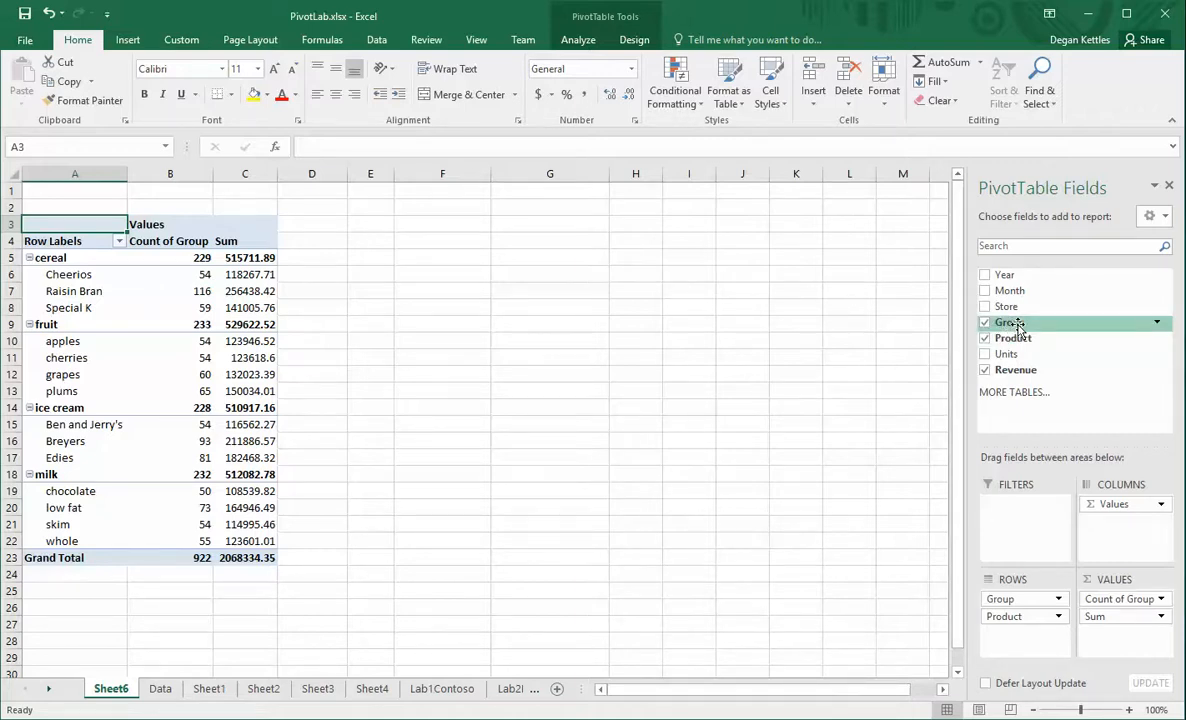
Remove the Group field from the pivot table's rows and sort the product labels Z to A, followed by A to Z.
{"action": "left_click_drag", "start_coordinate": [1014, 601], "coordinate": [1071, 316]}
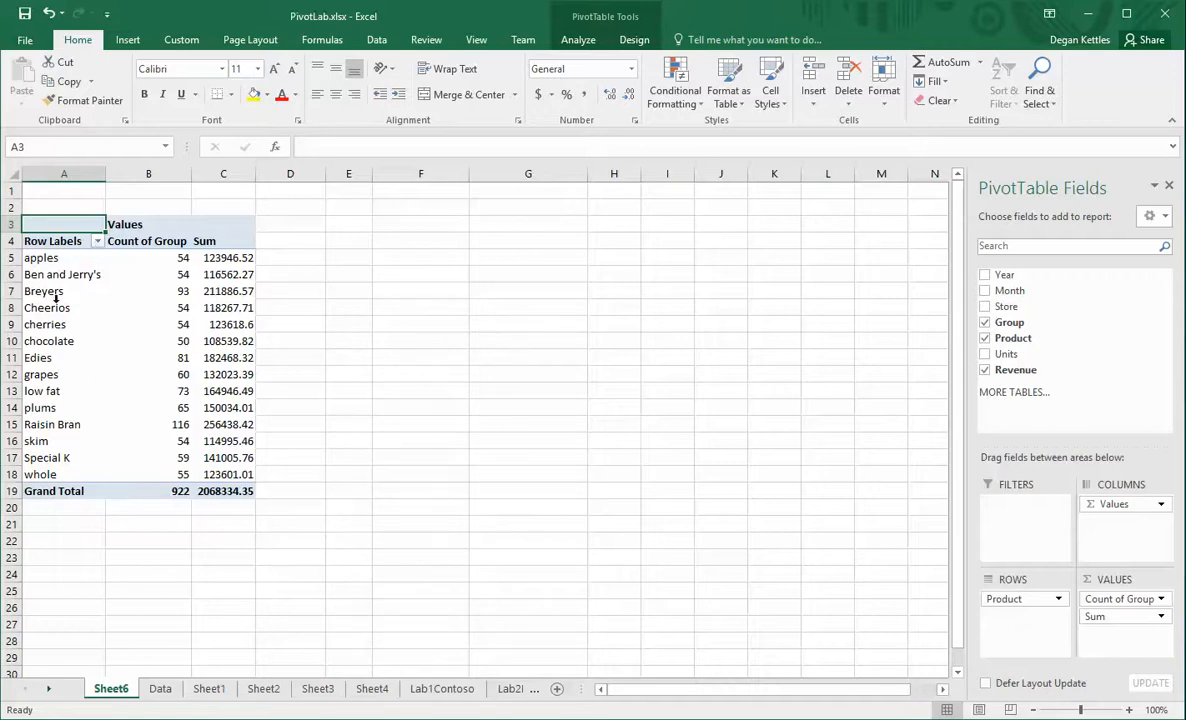
{"action": "left_click", "coordinate": [98, 242]}
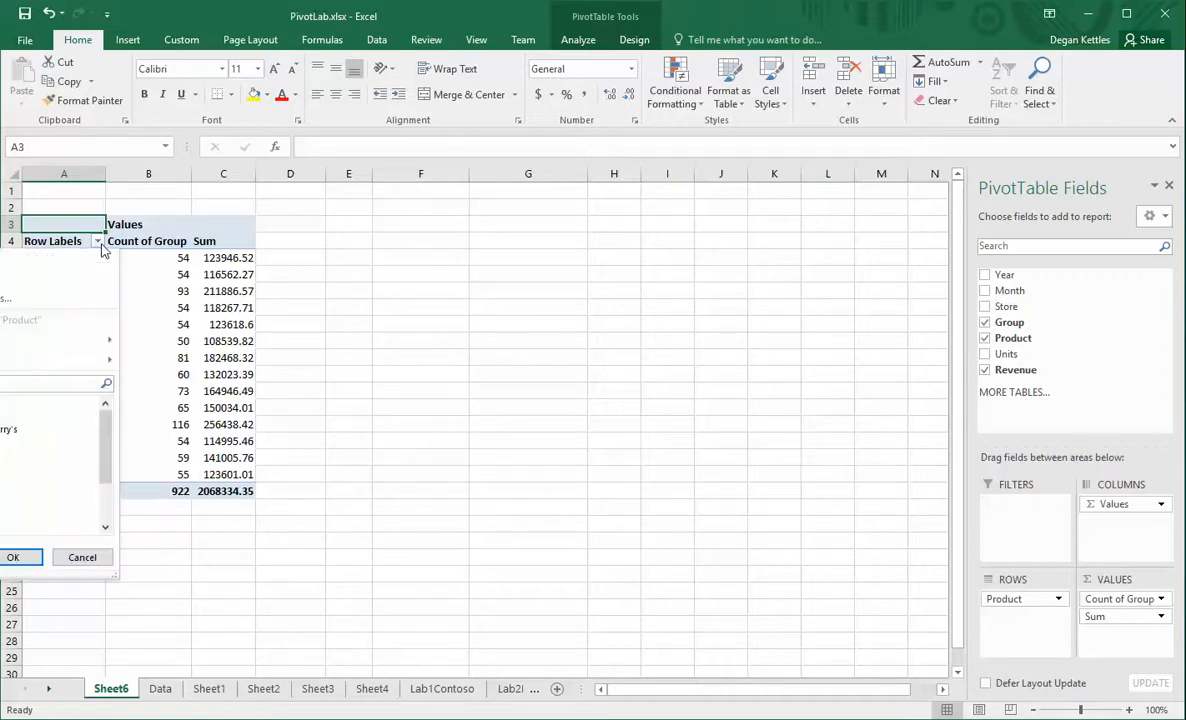
{"action": "left_click", "coordinate": [100, 258]}
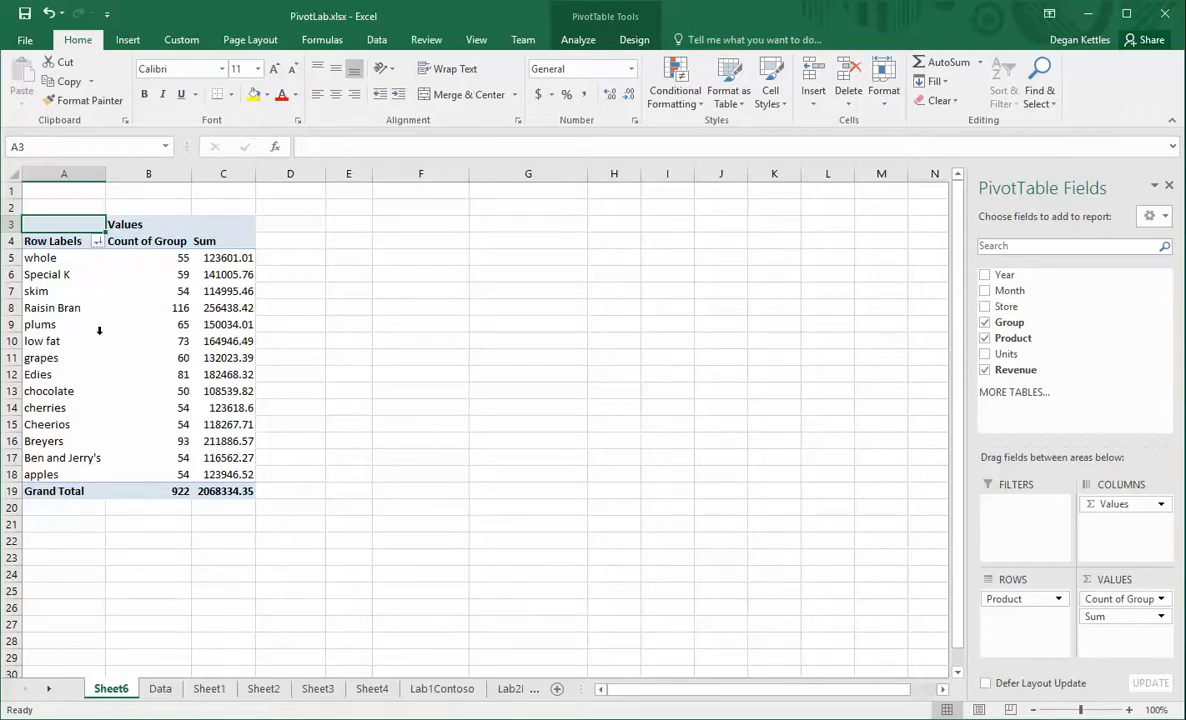
{"action": "left_click", "coordinate": [98, 242]}
{"action": "left_click", "coordinate": [22, 258]}
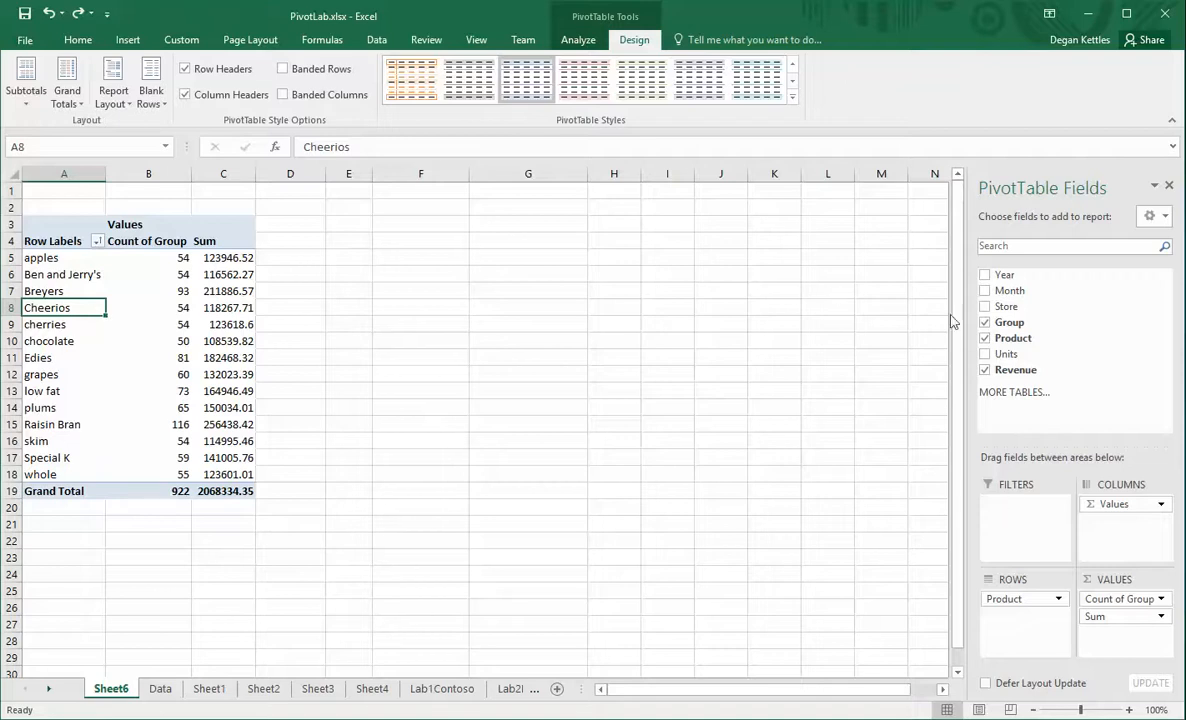
Add the Group field to the pivot table as a report filter.
{"action": "left_click", "coordinate": [578, 40]}
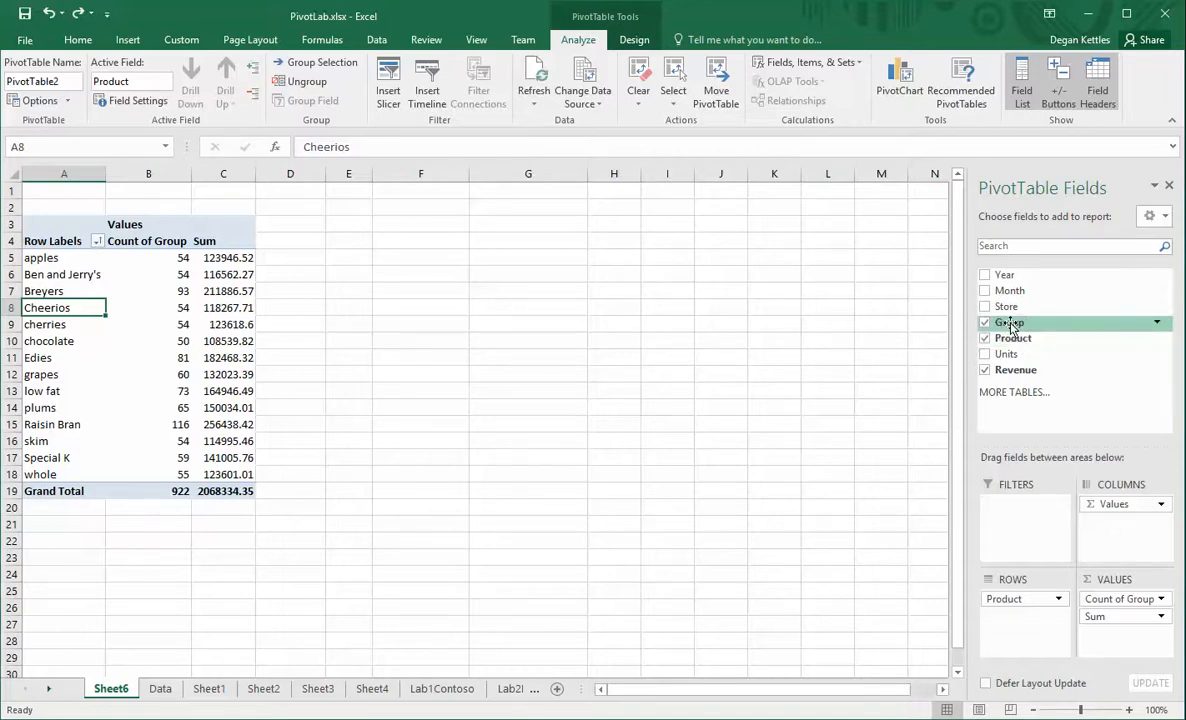
{"action": "left_click_drag", "start_coordinate": [1010, 322], "coordinate": [1016, 512]}
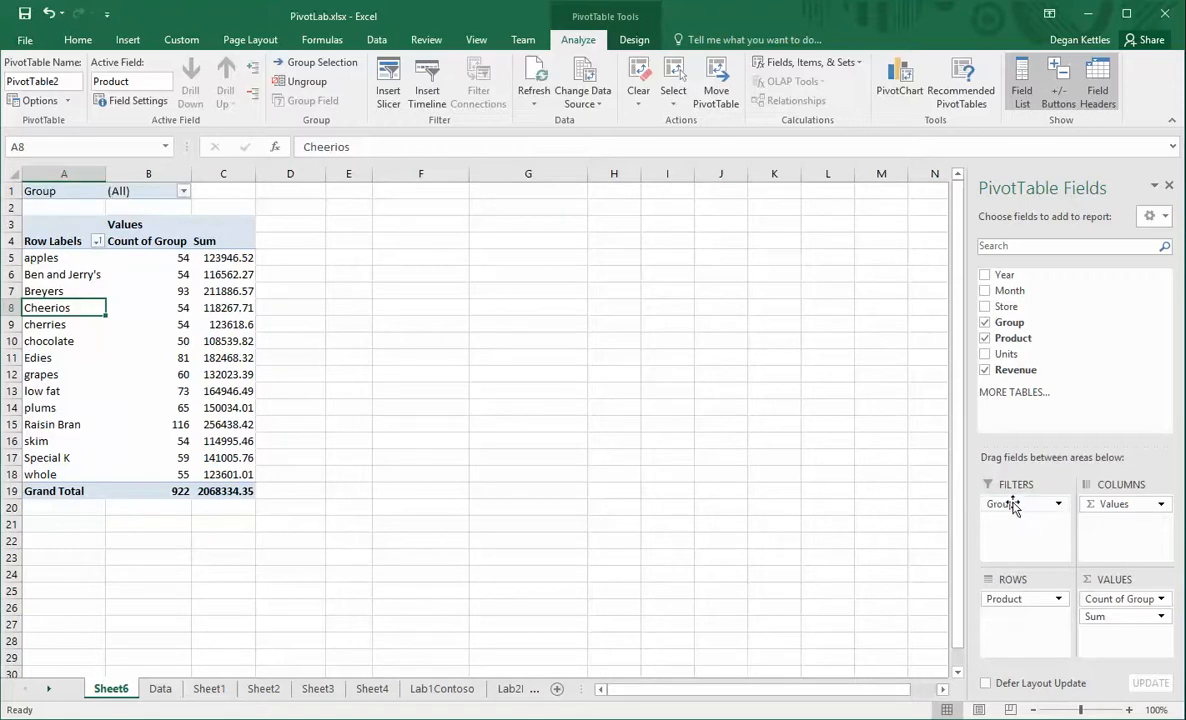
{"action": "left_click", "coordinate": [389, 82]}
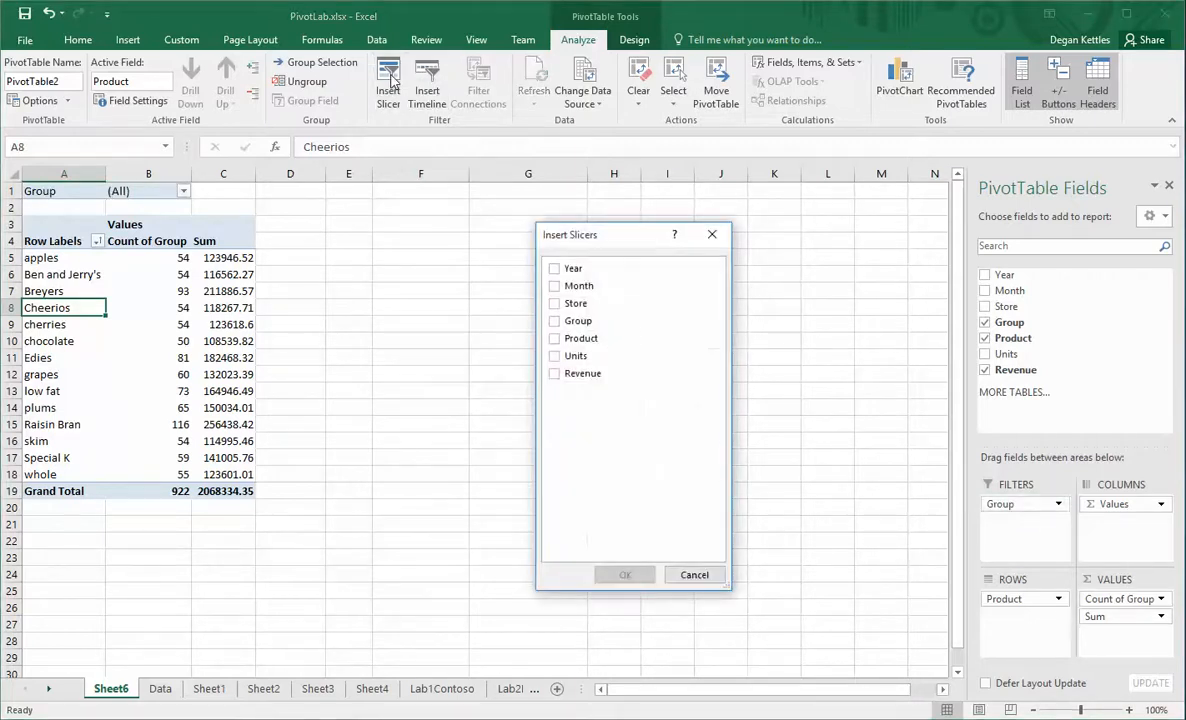
{"action": "left_click", "coordinate": [712, 235]}
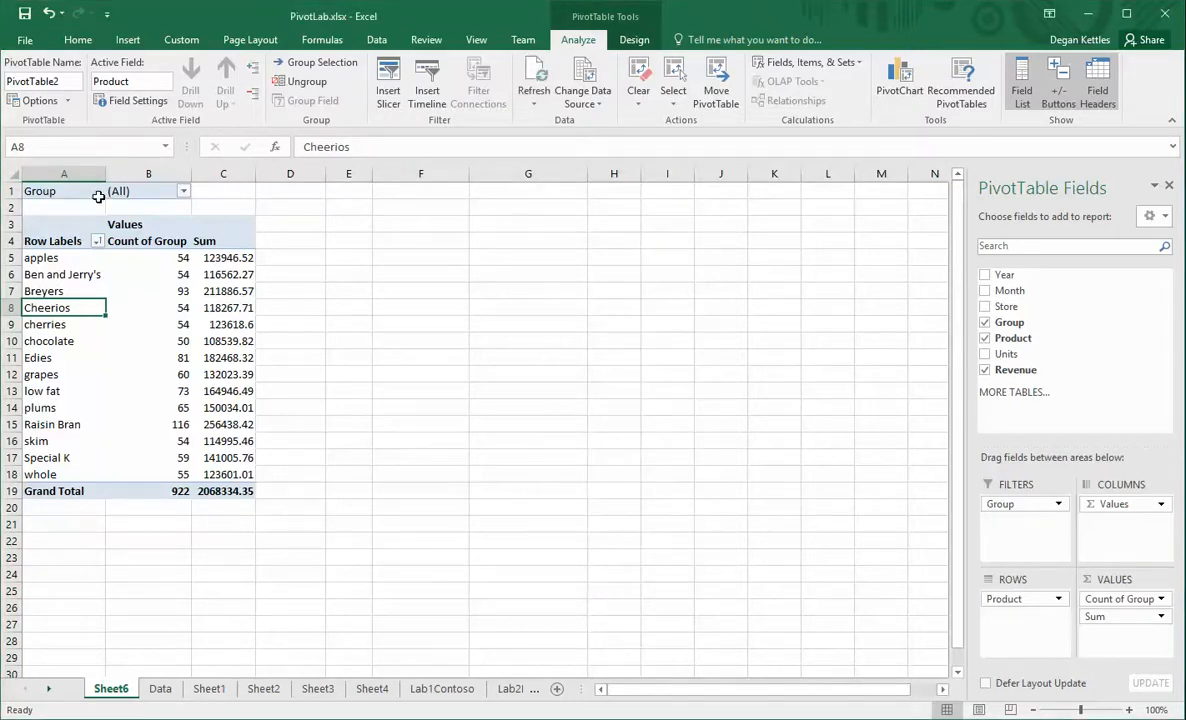
Filter the pivot table by Group to cereal, and switch the filter to milk.
{"action": "left_click", "coordinate": [183, 191]}
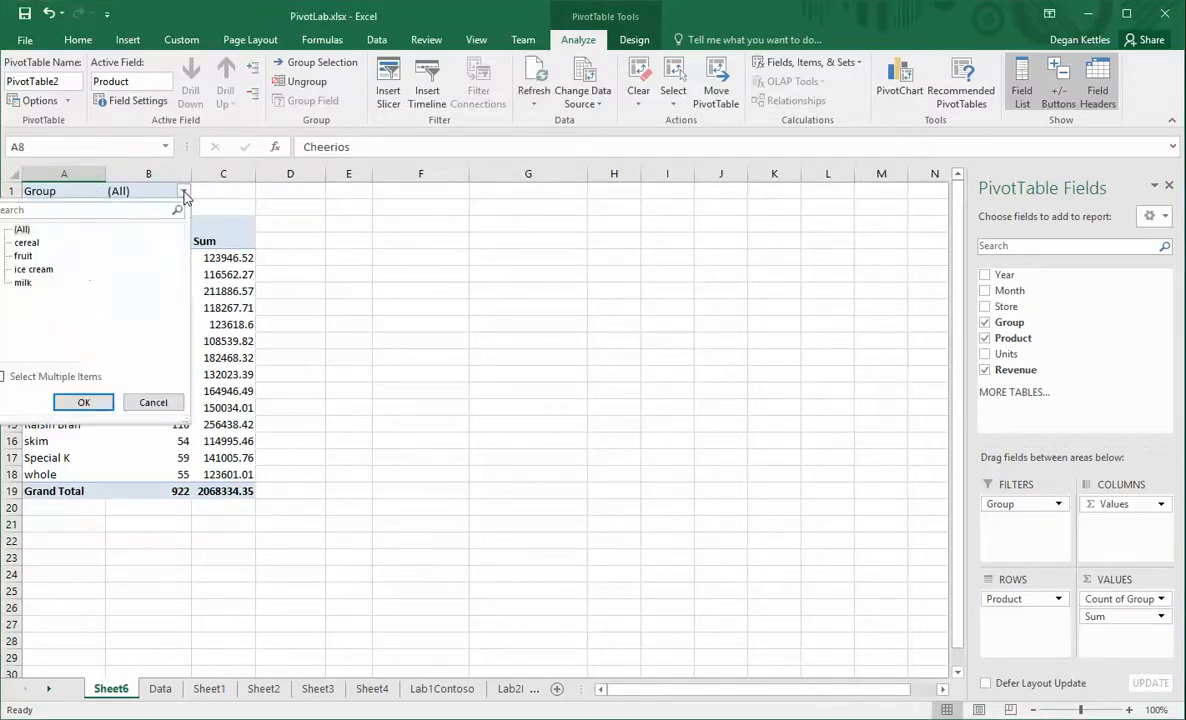
{"action": "left_click", "coordinate": [27, 243]}
{"action": "left_click", "coordinate": [84, 401]}
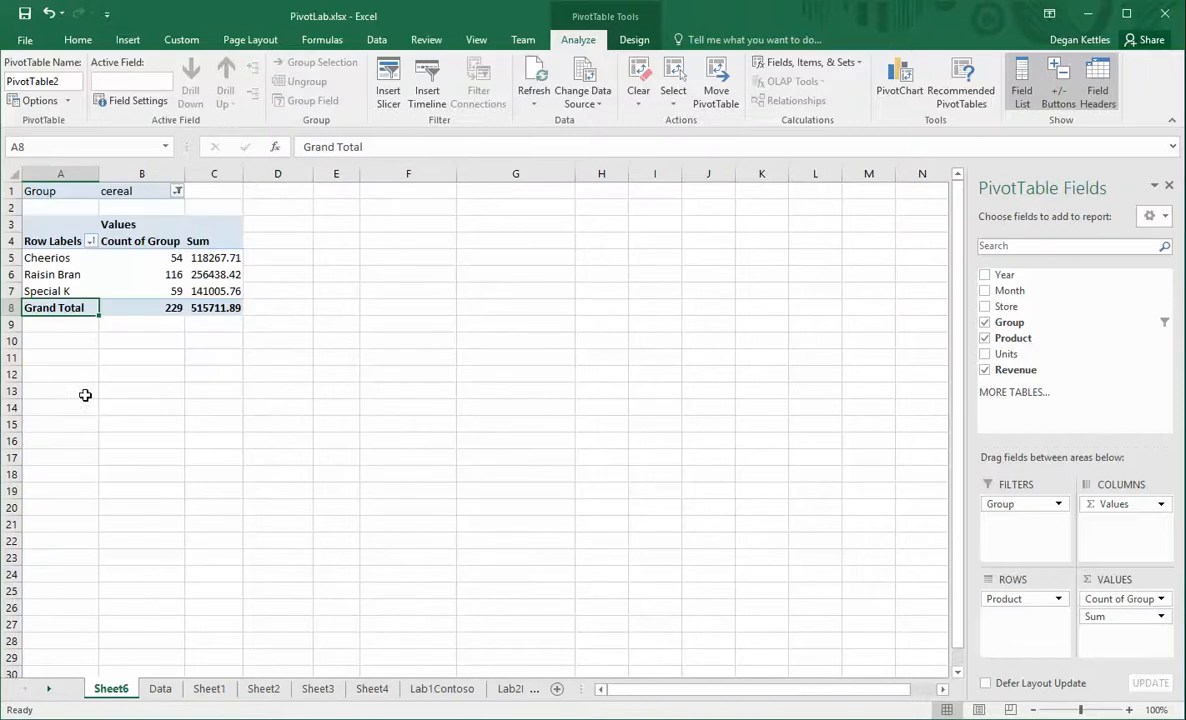
{"action": "left_click", "coordinate": [177, 191]}
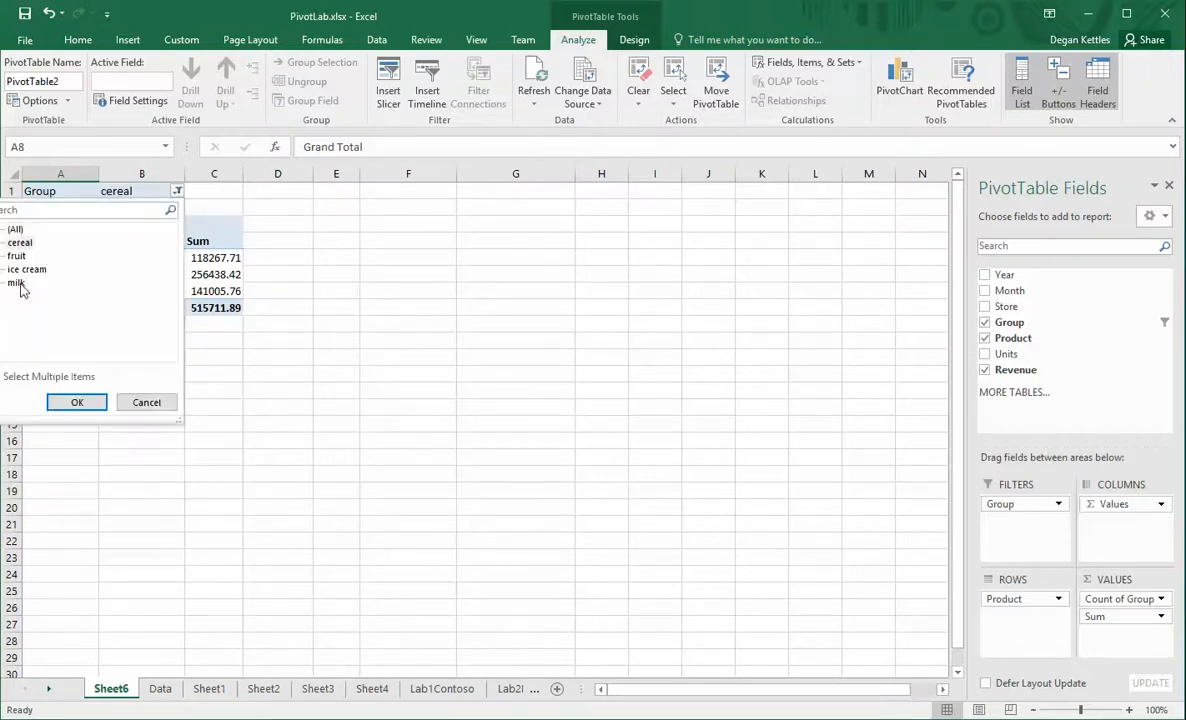
{"action": "left_click", "coordinate": [77, 401]}
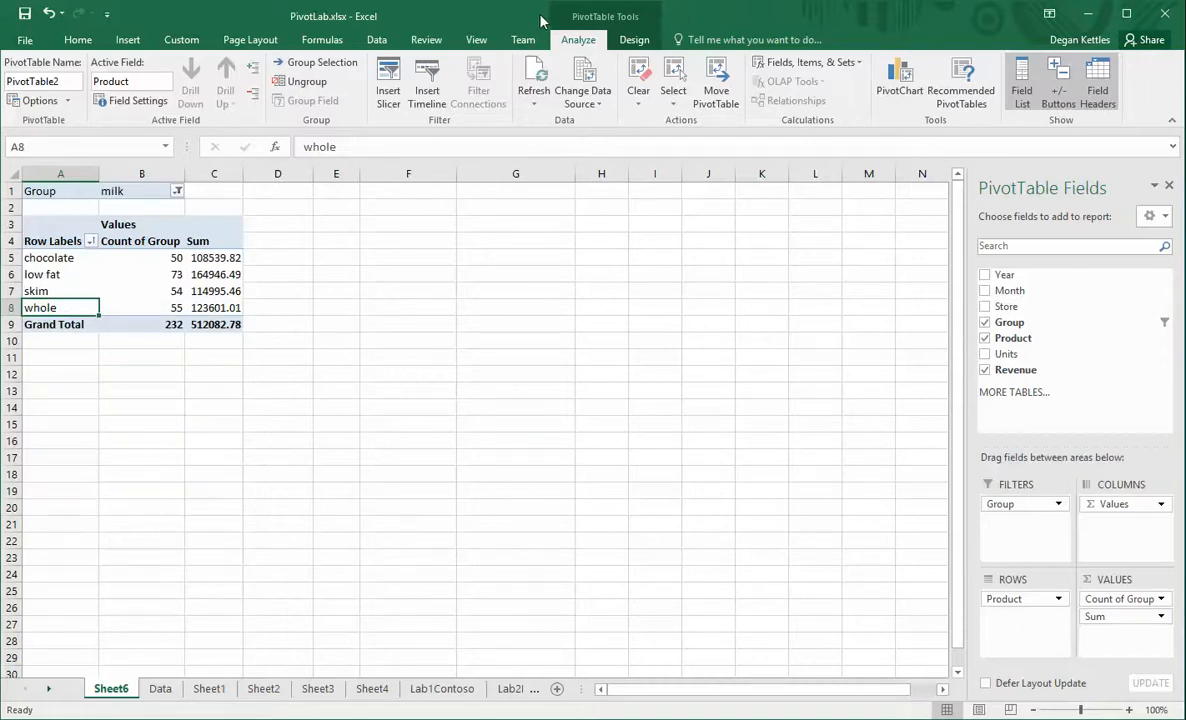
Remove the Group field from the pivot table's report filters.
{"action": "left_click", "coordinate": [108, 291]}
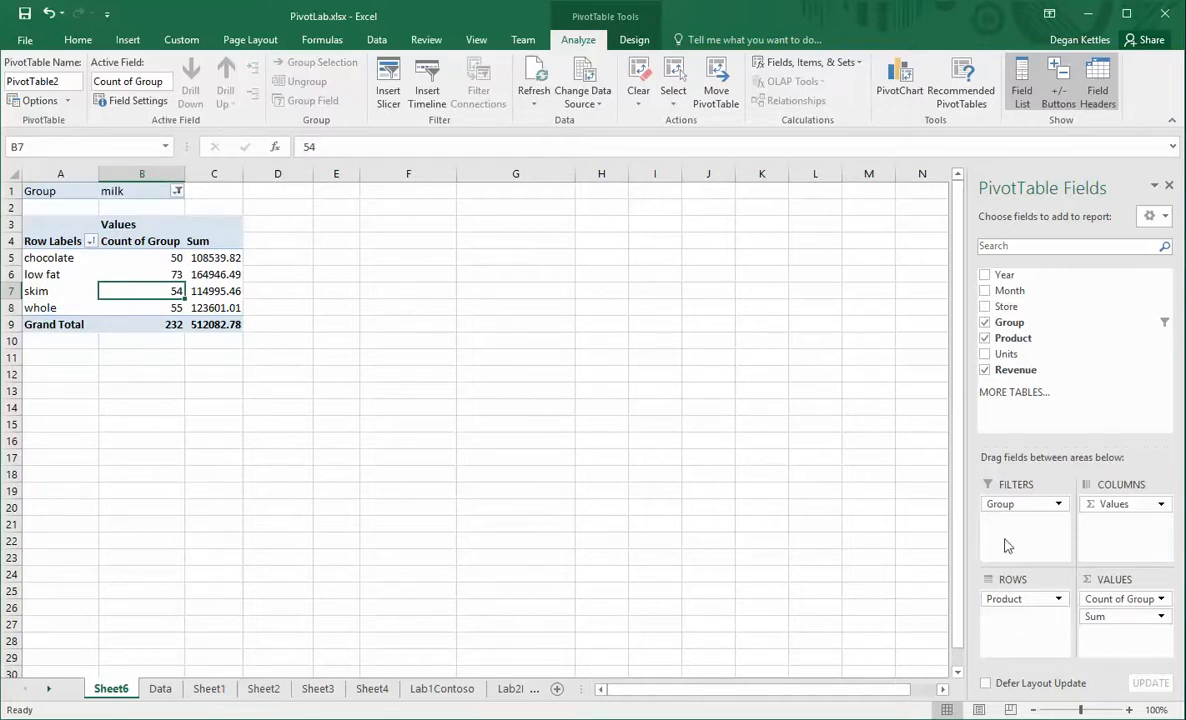
{"action": "left_click_drag", "start_coordinate": [1003, 508], "coordinate": [1045, 372]}
Turn on banded rows instead of banded columns for the pivot table and preview the other PivotTable styles.
{"action": "left_click", "coordinate": [631, 40]}
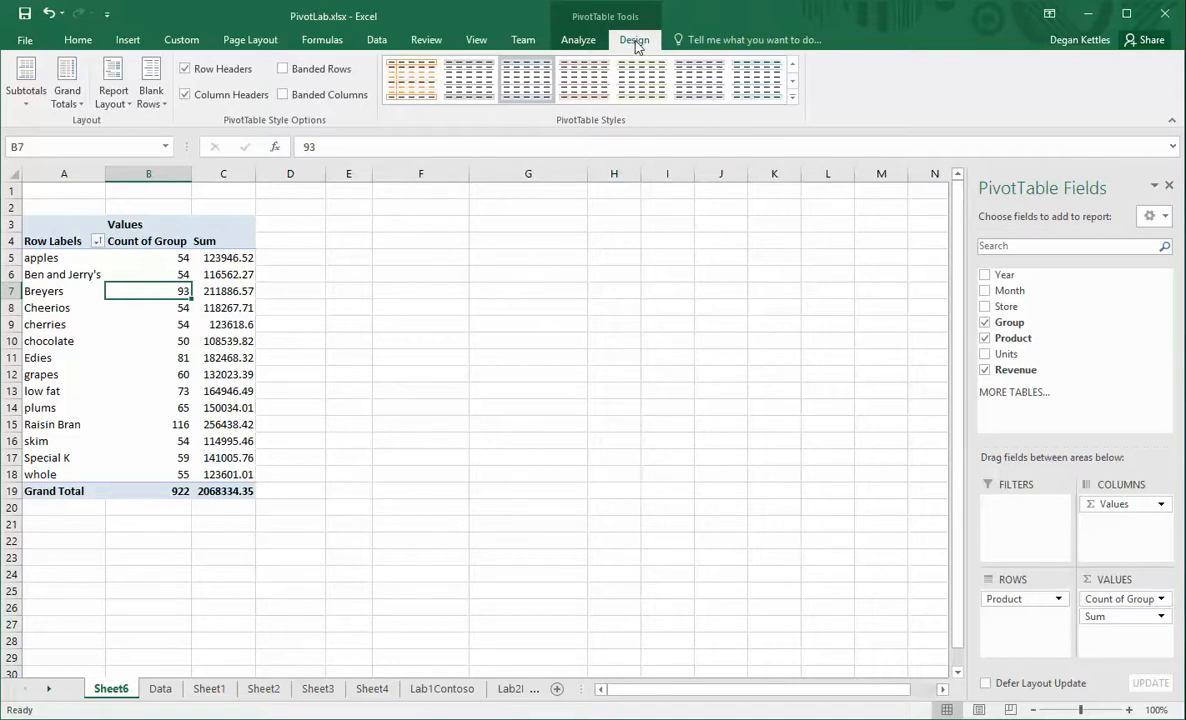
{"action": "left_click", "coordinate": [283, 95]}
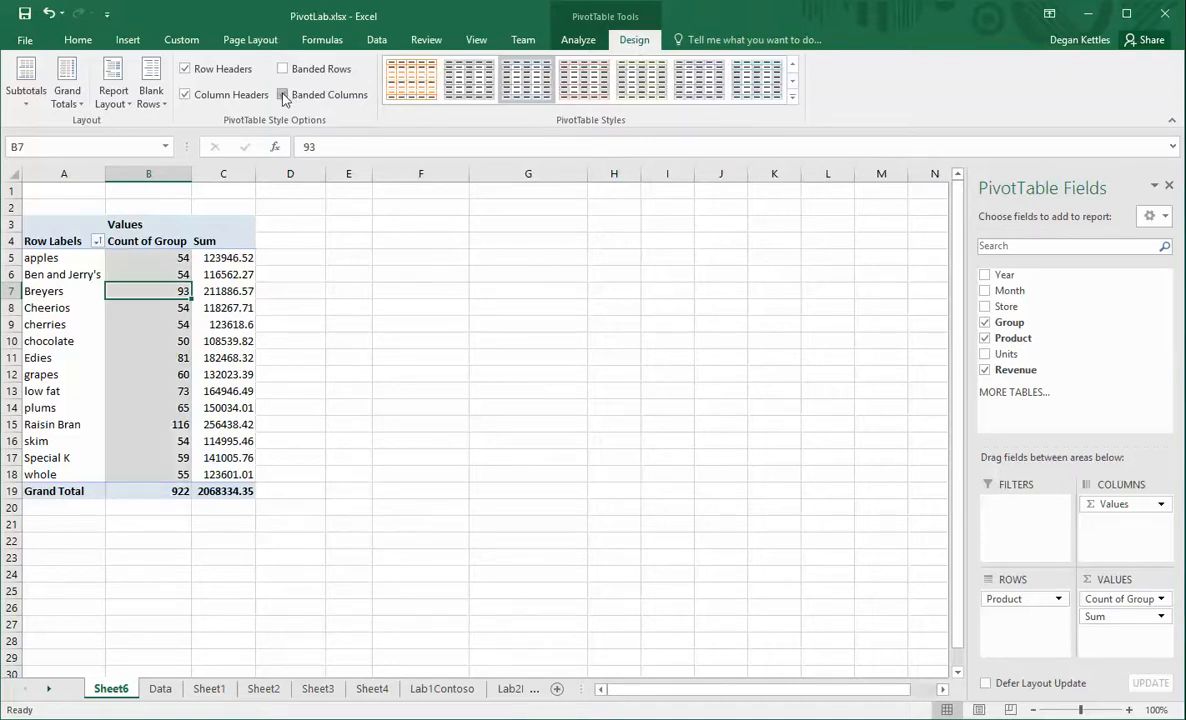
{"action": "left_click", "coordinate": [283, 95]}
{"action": "left_click", "coordinate": [283, 69]}
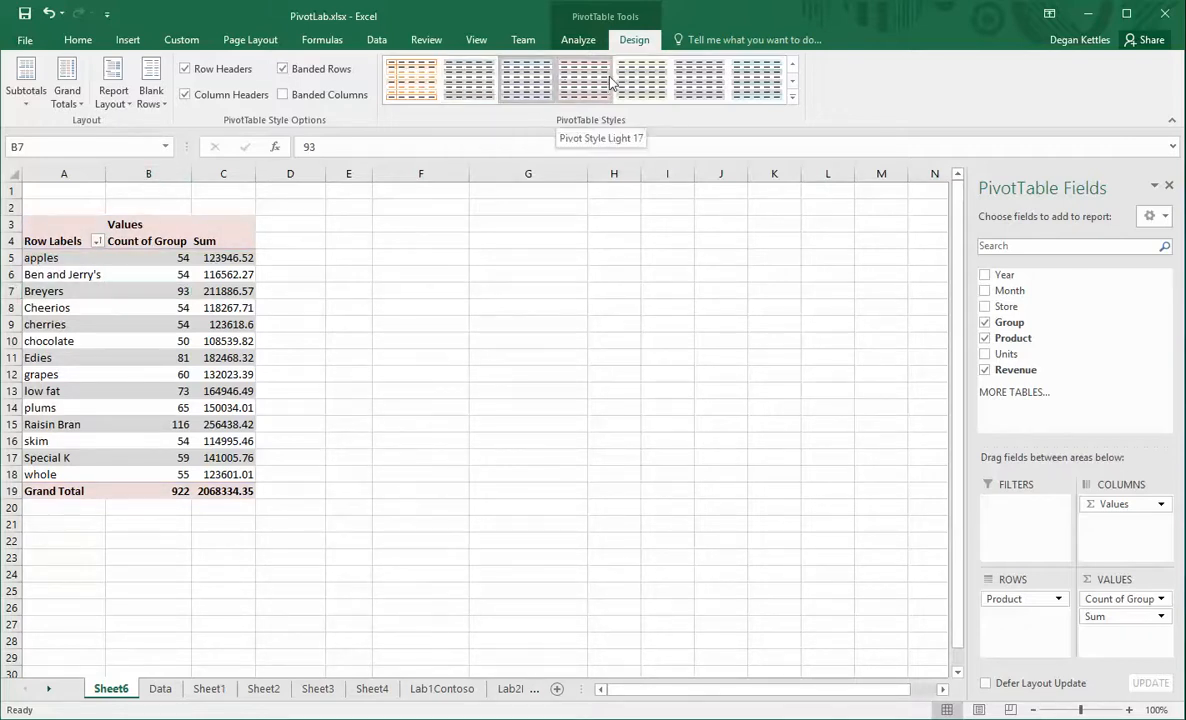
{"action": "left_click", "coordinate": [792, 96]}
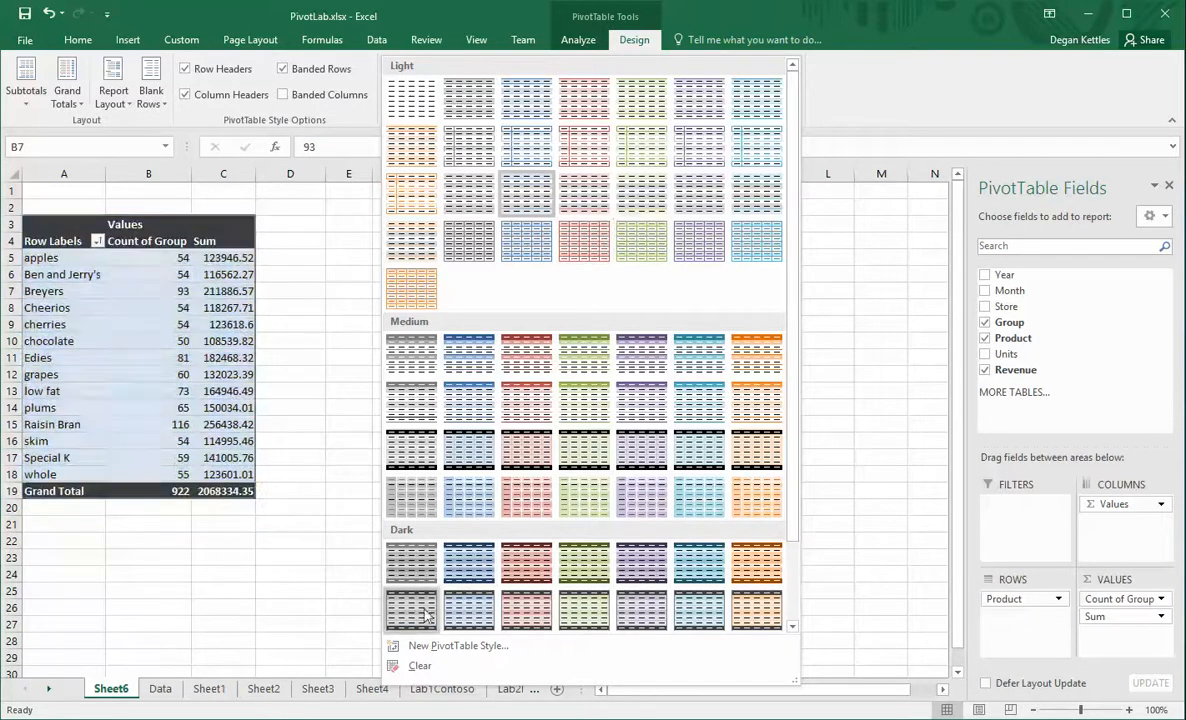
{"action": "left_click", "coordinate": [850, 575]}
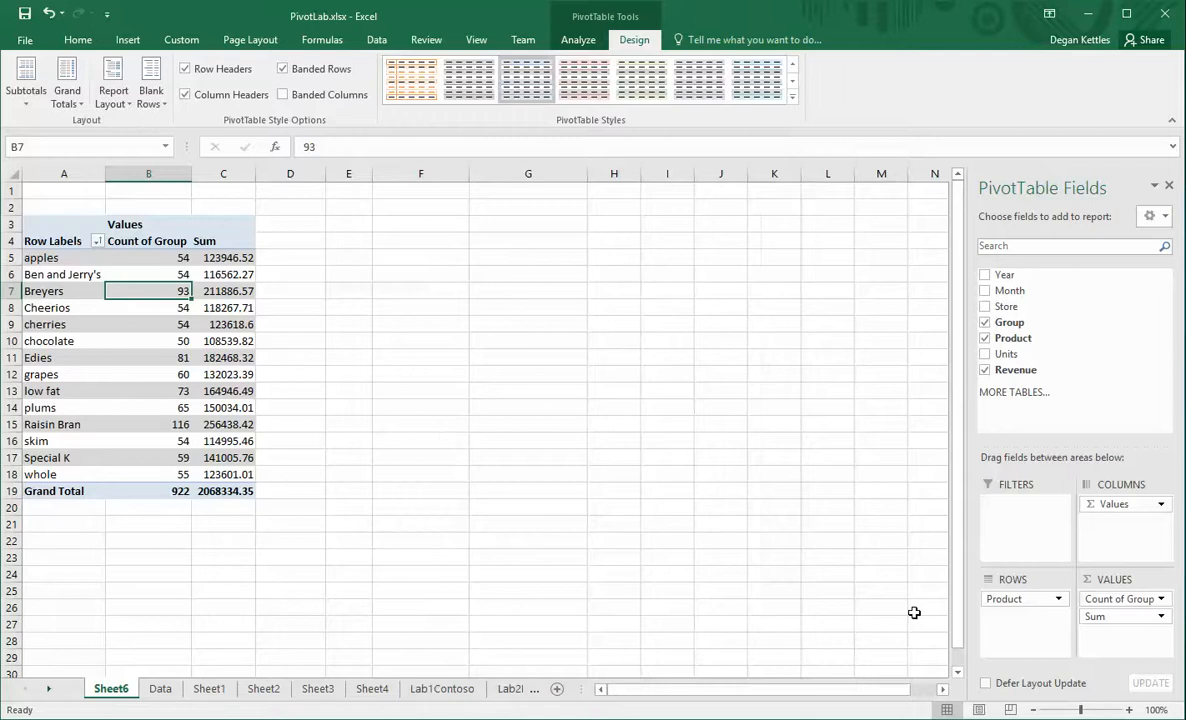
Apply the light red PivotTable style with grey banded rows to the pivot table.
{"action": "left_click", "coordinate": [573, 89]}
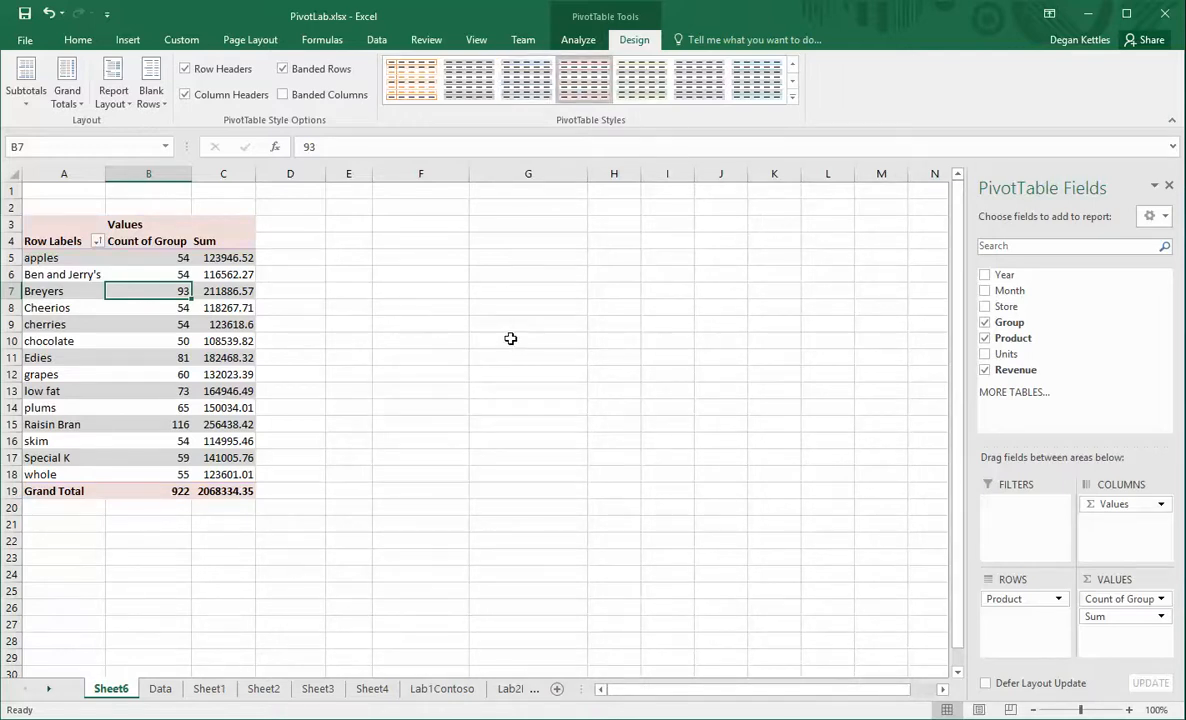
{"action": "left_click", "coordinate": [78, 39]}
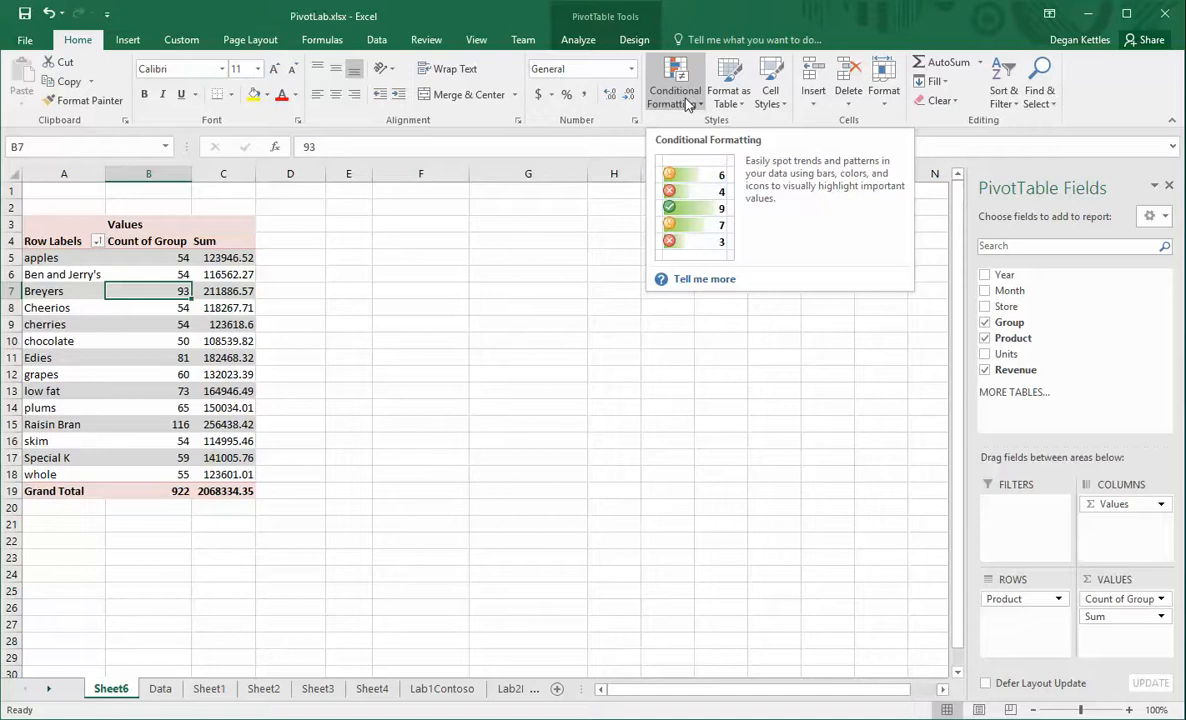
{"action": "left_click", "coordinate": [132, 44]}
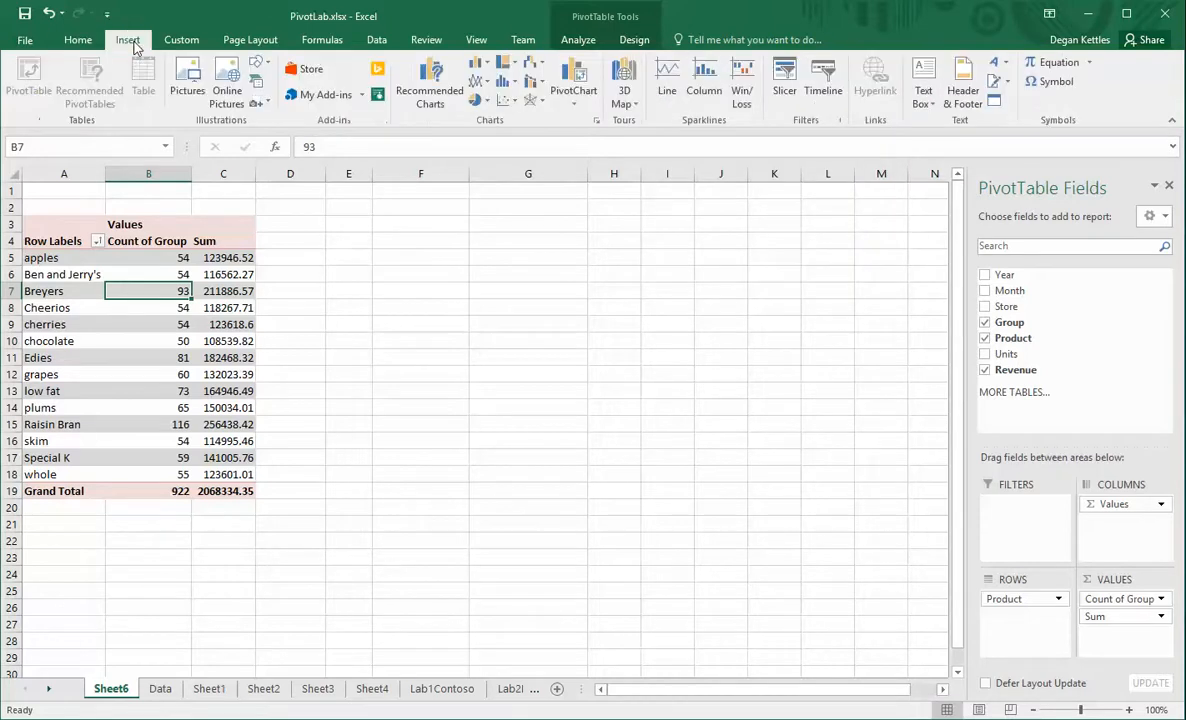
{"action": "left_click", "coordinate": [586, 72]}
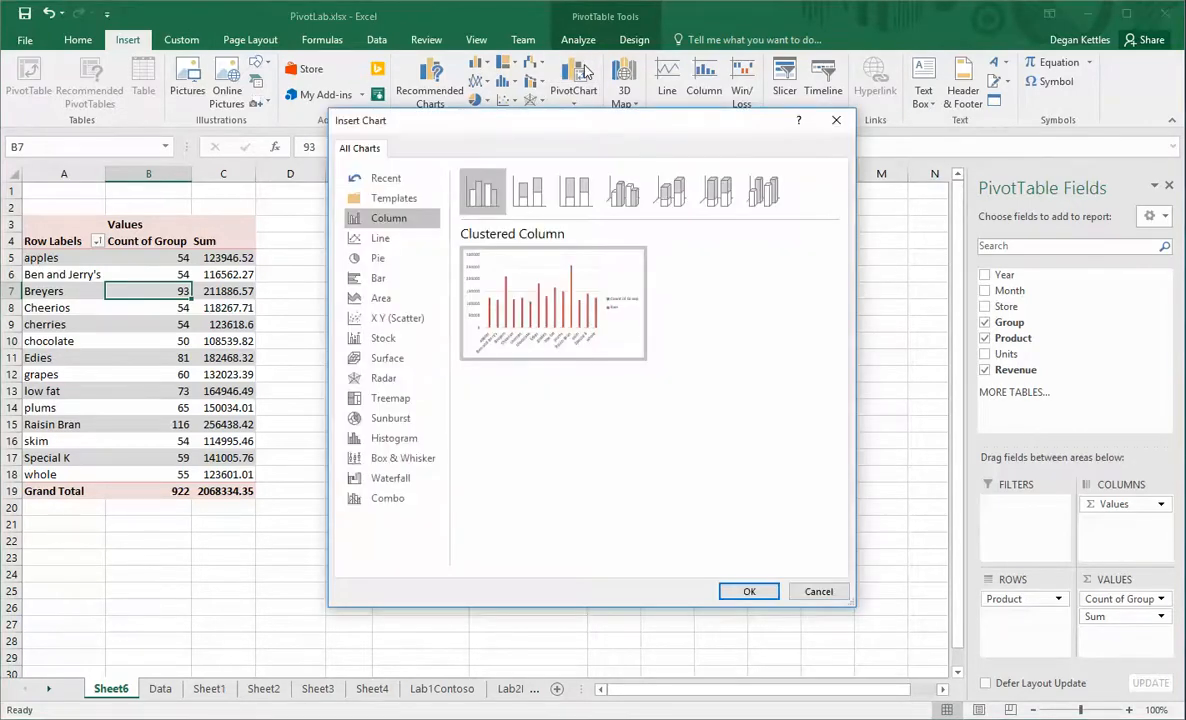
{"action": "left_click_drag", "start_coordinate": [533, 134], "coordinate": [523, 176]}
{"action": "left_click", "coordinate": [362, 284]}
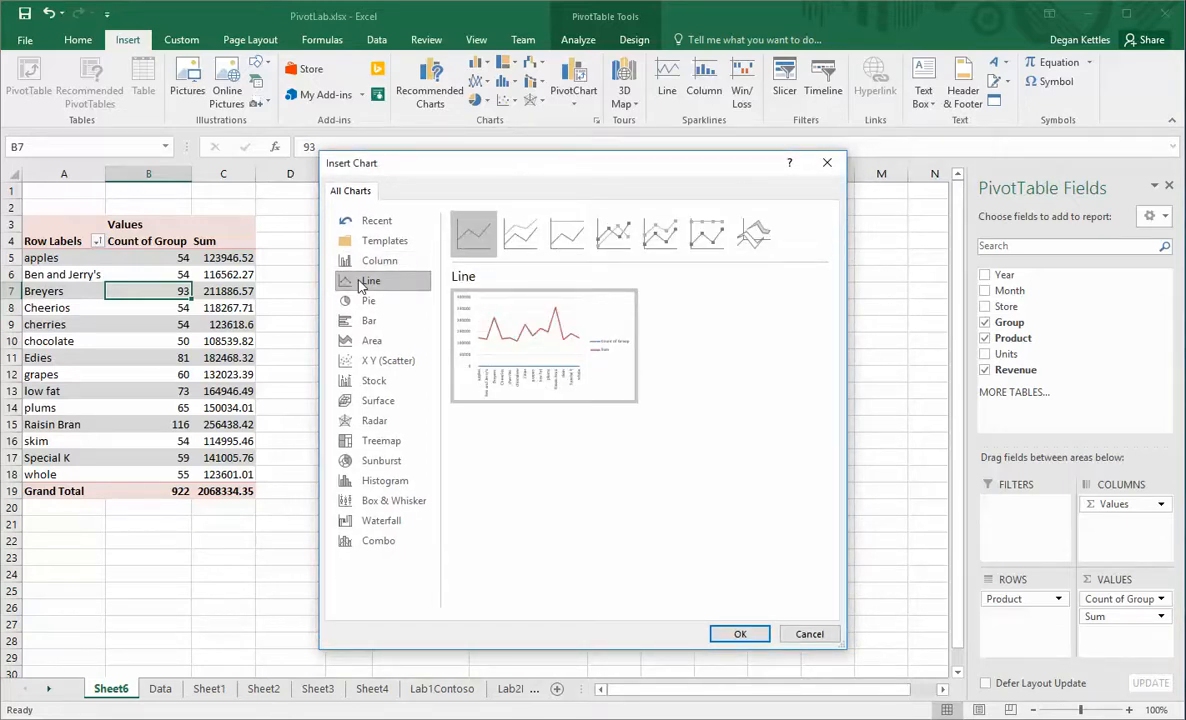
{"action": "left_click", "coordinate": [822, 634]}
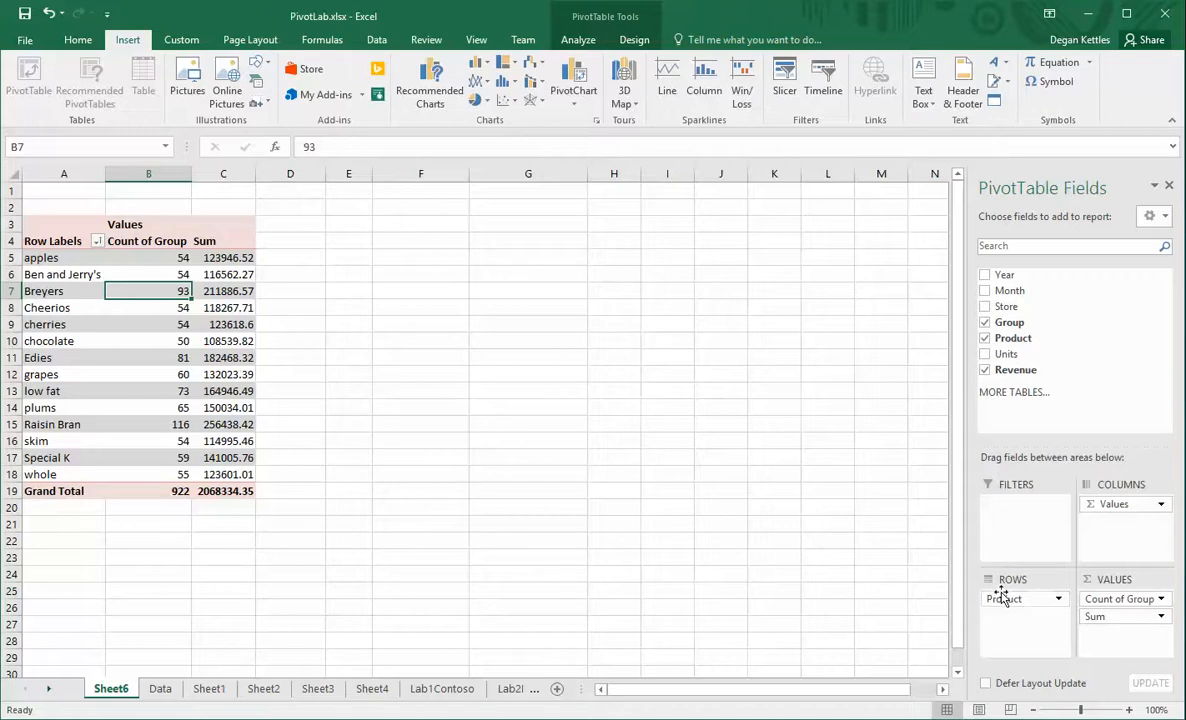
Rearrange the pivot table to show only the sum of Units, with Year as rows and Group as columns.
{"action": "left_click_drag", "start_coordinate": [1008, 598], "coordinate": [1040, 362]}
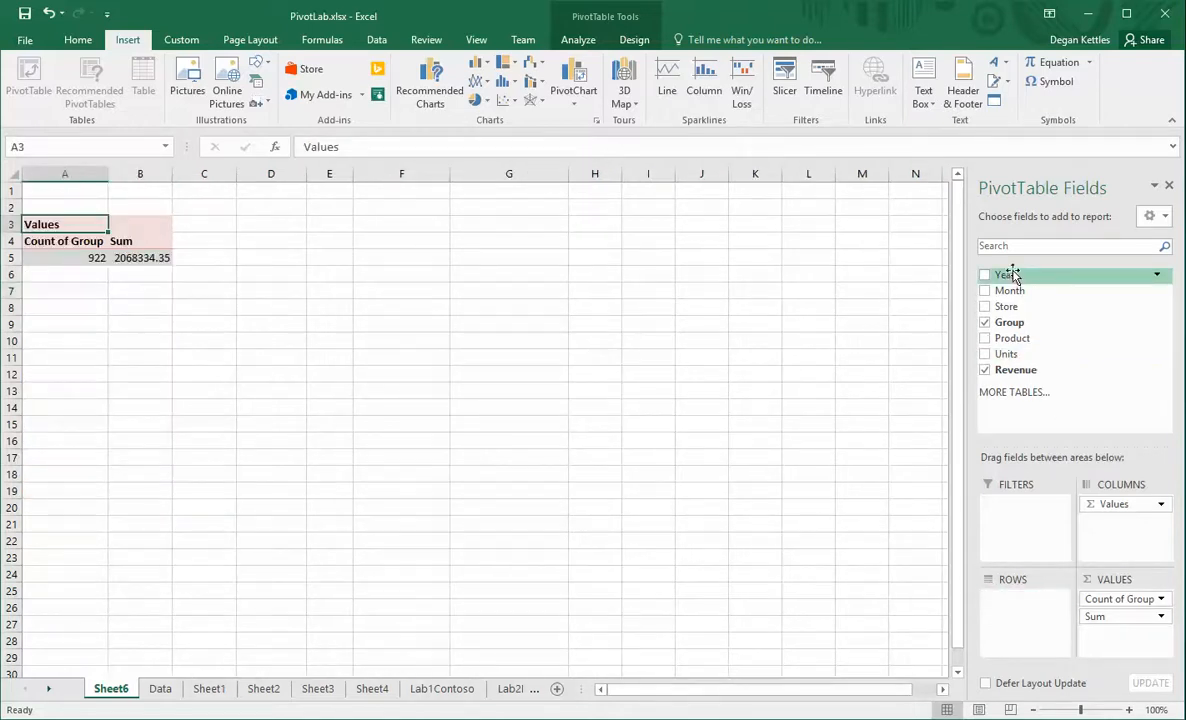
{"action": "left_click_drag", "start_coordinate": [1008, 274], "coordinate": [1013, 632]}
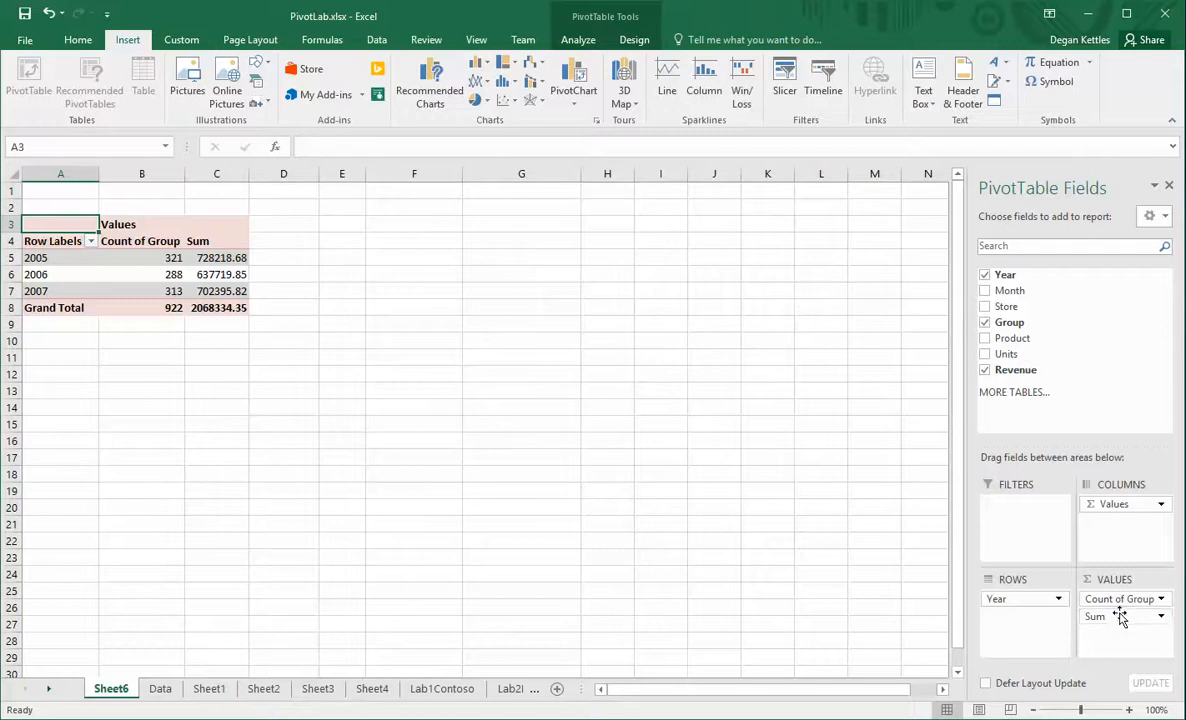
{"action": "left_click_drag", "start_coordinate": [1120, 616], "coordinate": [1125, 349]}
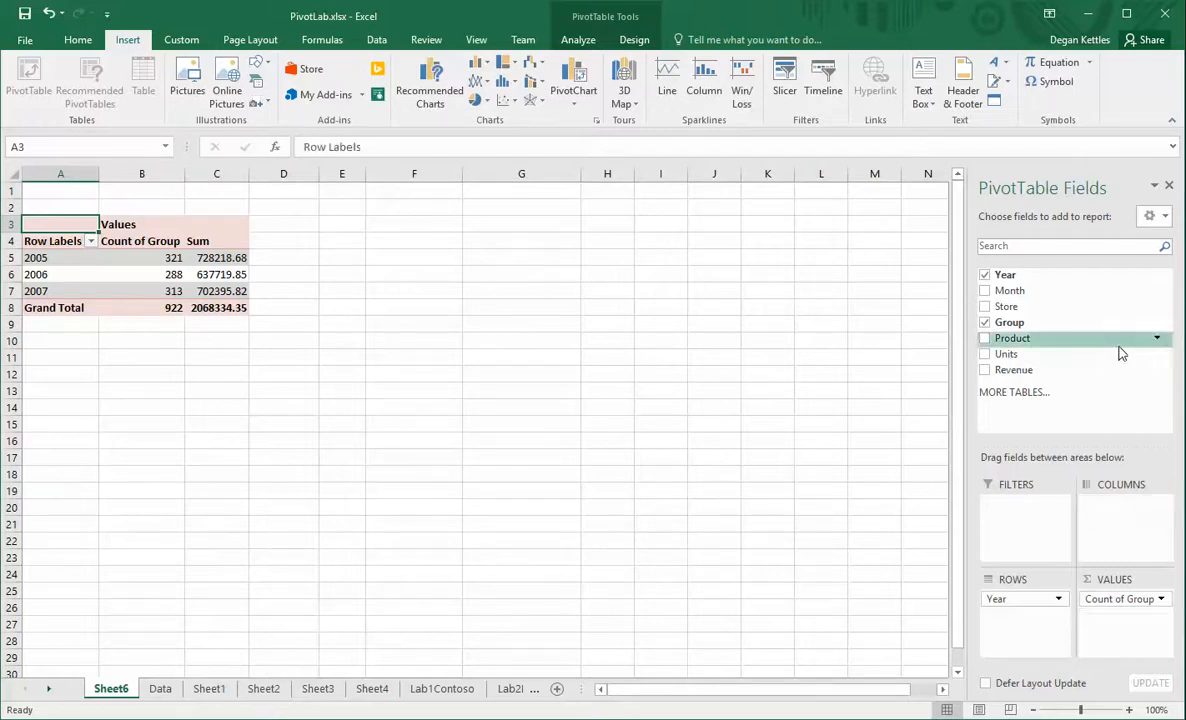
{"action": "mouse_move", "coordinate": [1125, 598]}
{"action": "left_mouse_down"}
{"action": "mouse_move", "coordinate": [1099, 410]}
{"action": "mouse_move", "coordinate": [1030, 368]}
{"action": "mouse_move", "coordinate": [1048, 455]}
{"action": "mouse_move", "coordinate": [1122, 614]}
{"action": "mouse_move", "coordinate": [1108, 601]}
{"action": "left_mouse_up"}
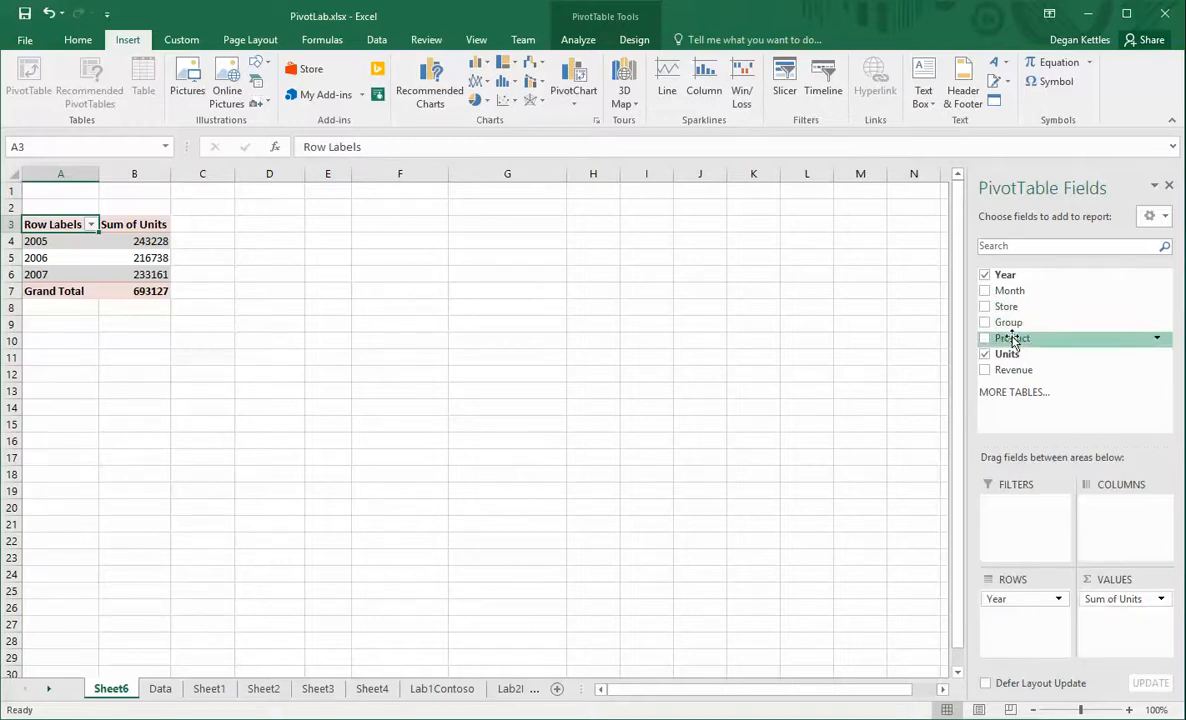
{"action": "left_click_drag", "start_coordinate": [1012, 322], "coordinate": [1042, 485]}
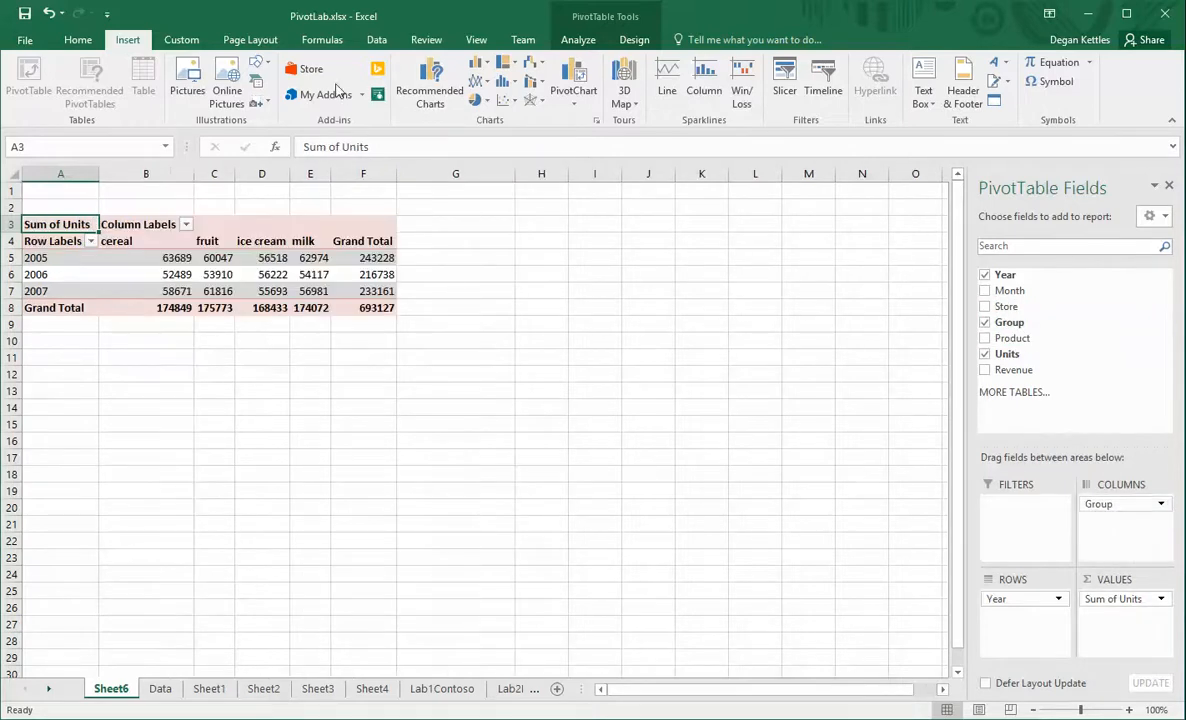
Insert a Line PivotChart from the pivot table and place it in the empty area beside the table.
{"action": "left_click", "coordinate": [580, 78]}
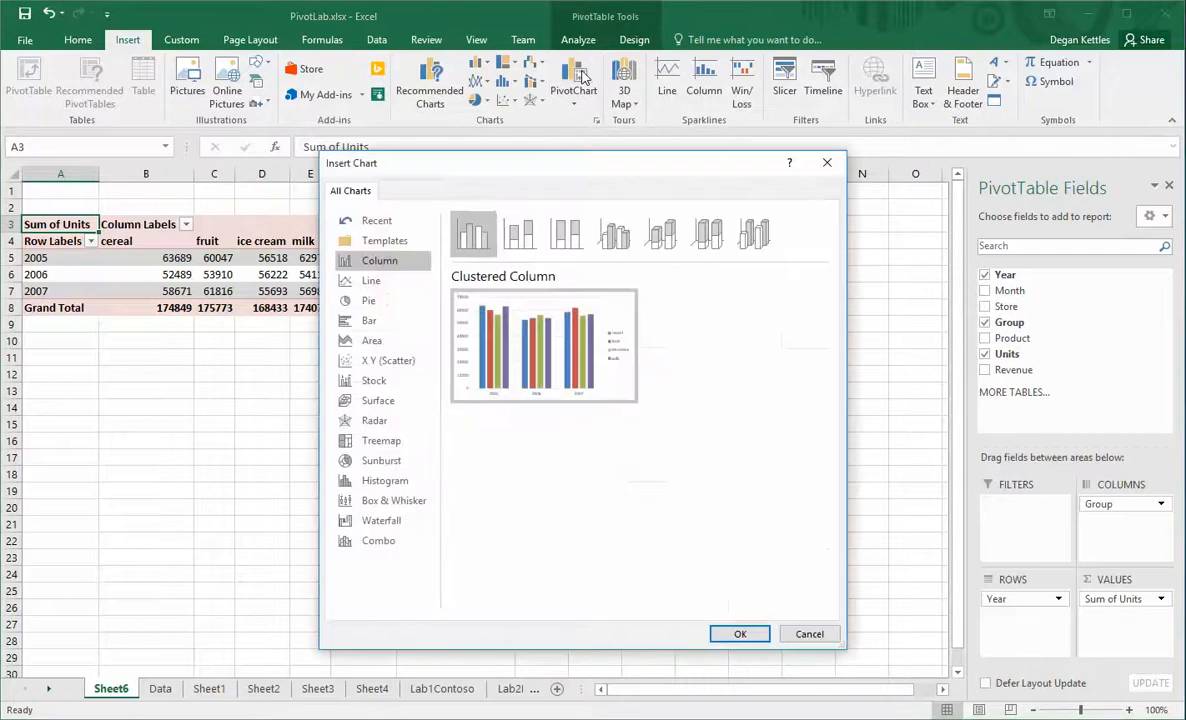
{"action": "left_click", "coordinate": [364, 289]}
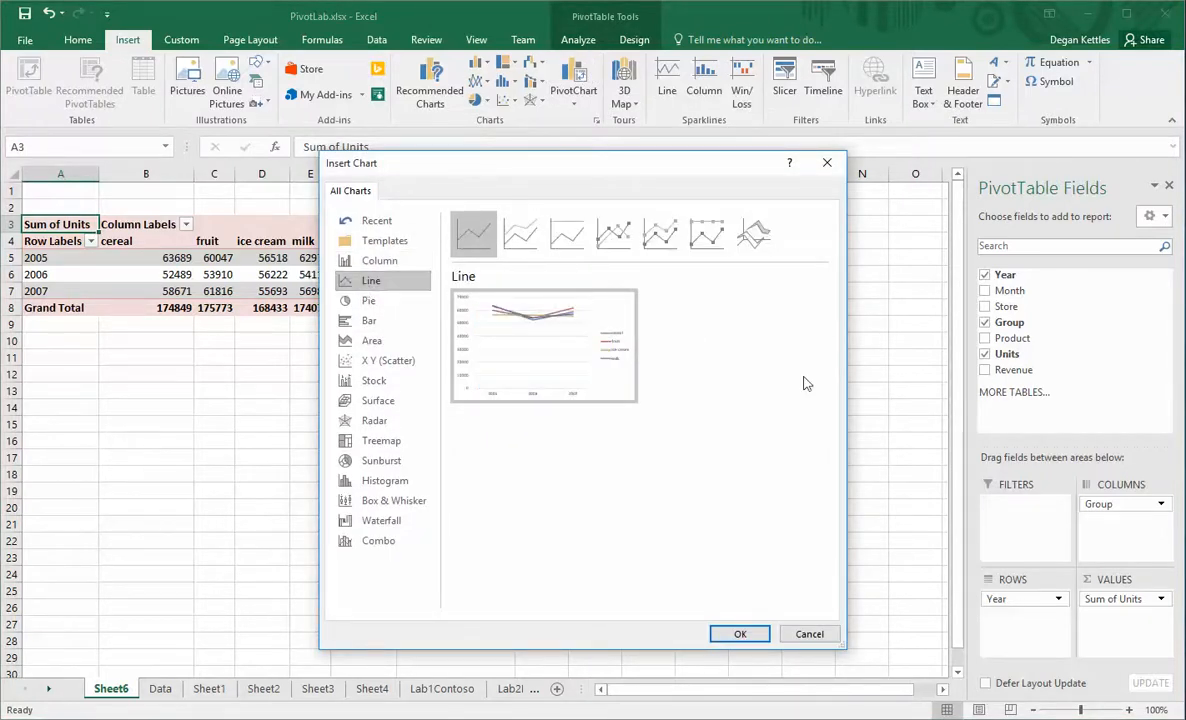
{"action": "left_click", "coordinate": [740, 635]}
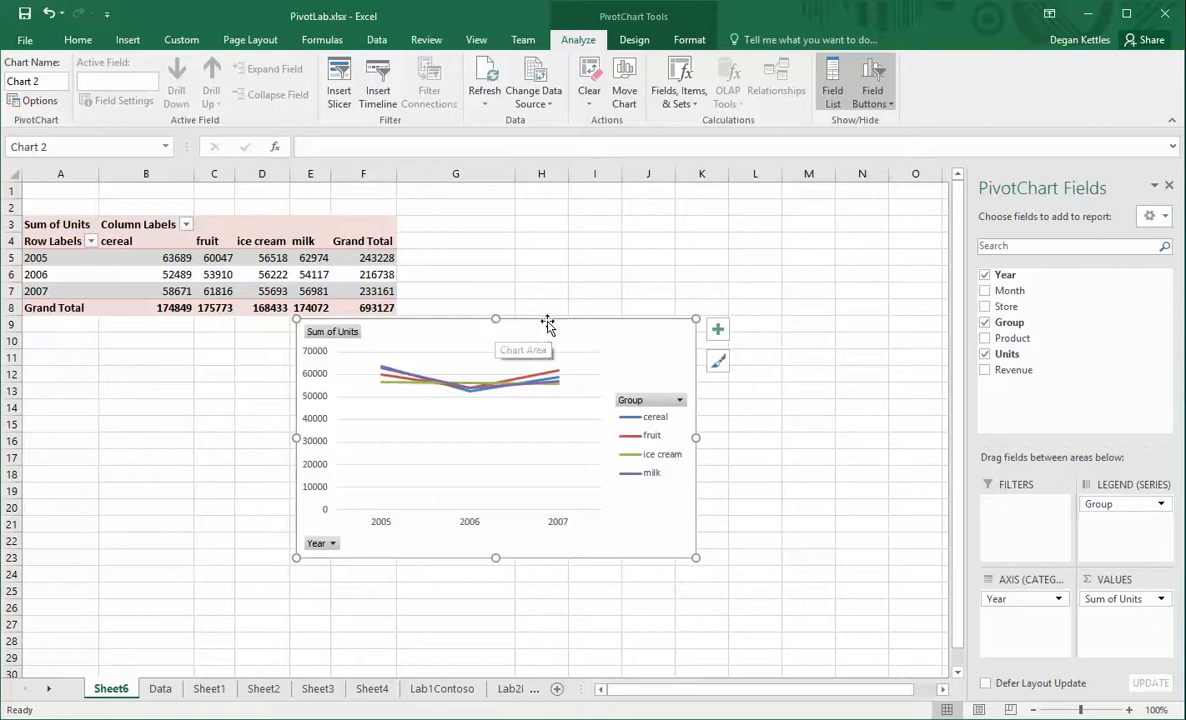
{"action": "left_click_drag", "start_coordinate": [548, 323], "coordinate": [719, 275]}
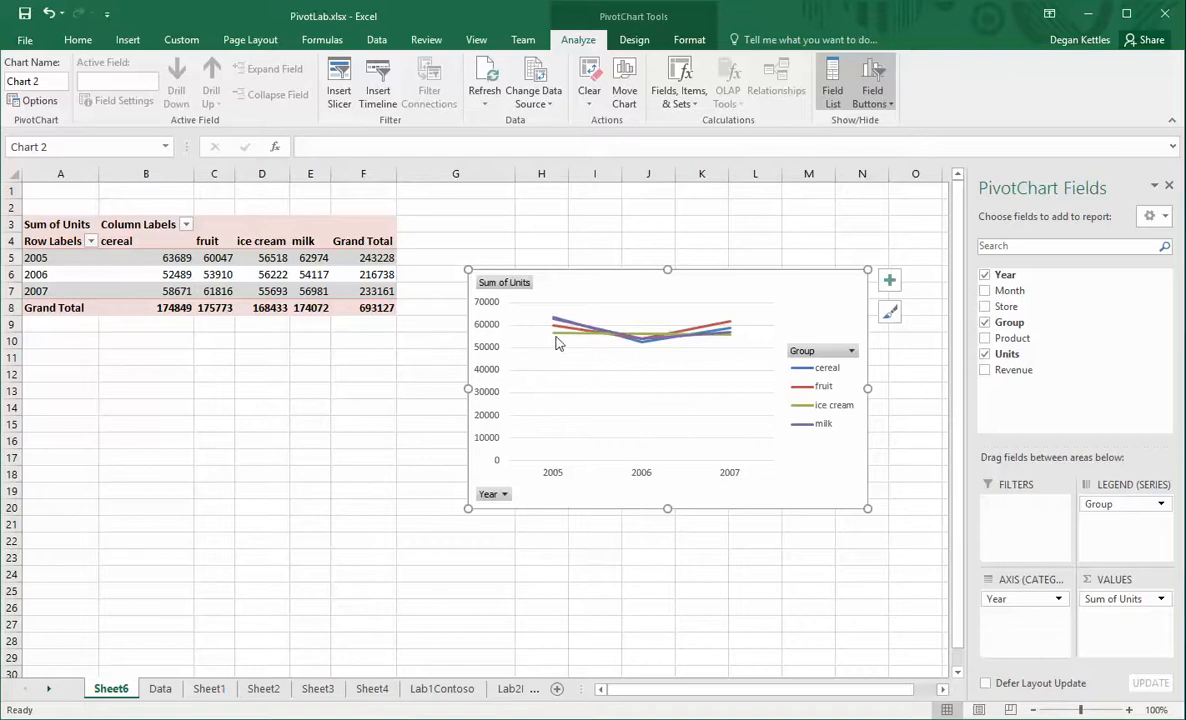
Filter the PivotChart's Group field to show only ice cream.
{"action": "mouse_move", "coordinate": [557, 341]}
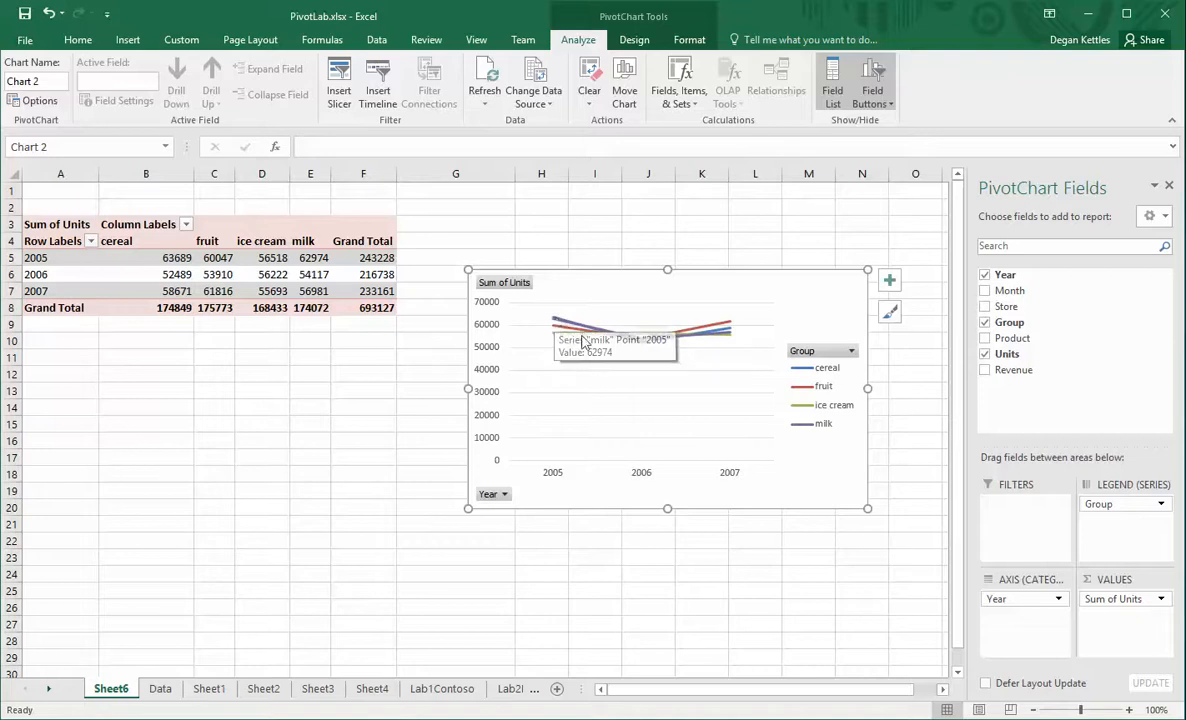
{"action": "mouse_move", "coordinate": [683, 343]}
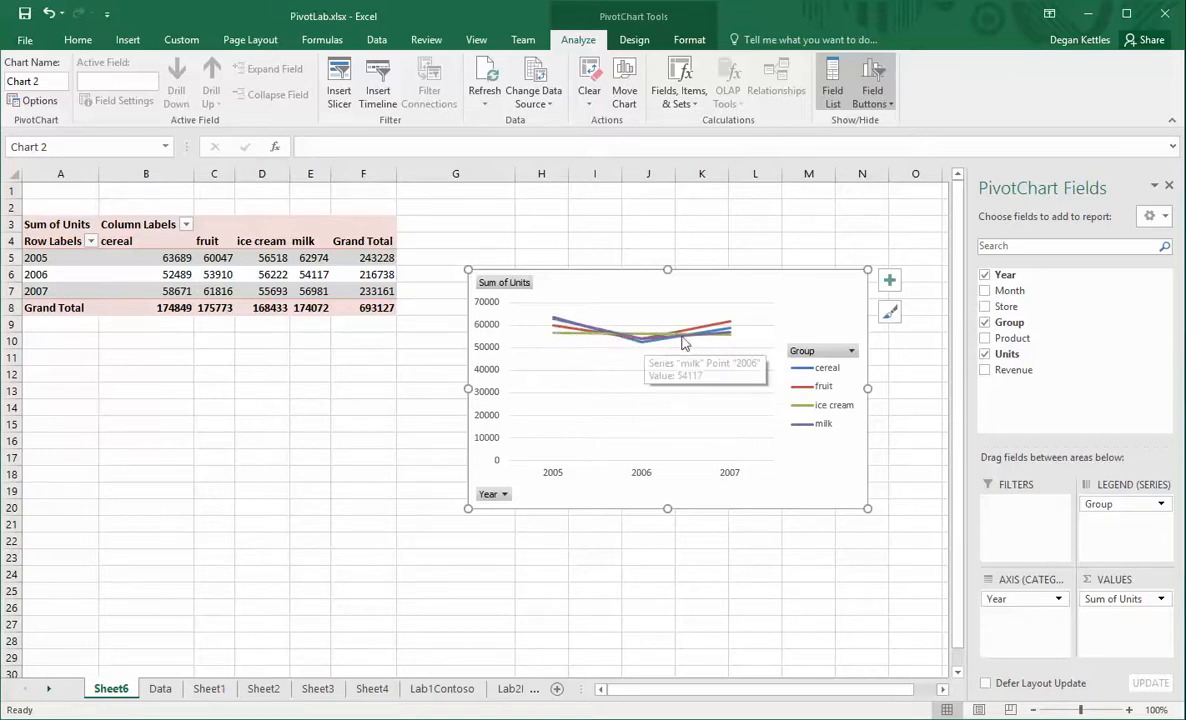
{"action": "mouse_move", "coordinate": [731, 333]}
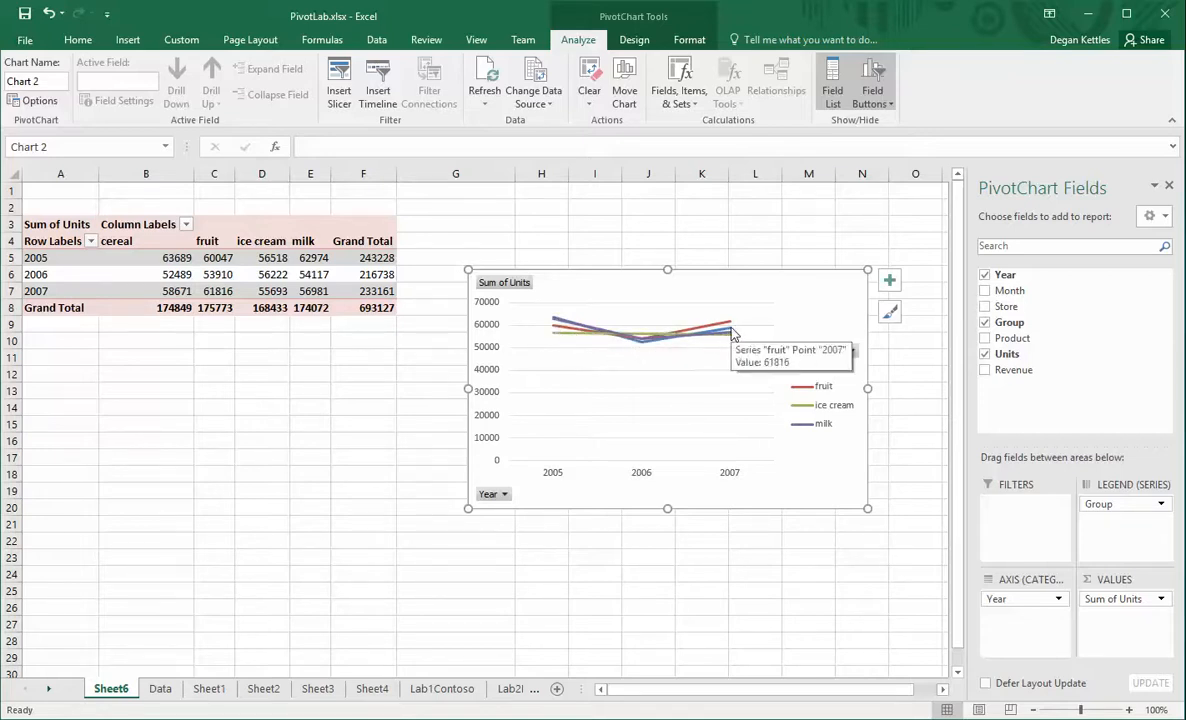
{"action": "left_click", "coordinate": [850, 350]}
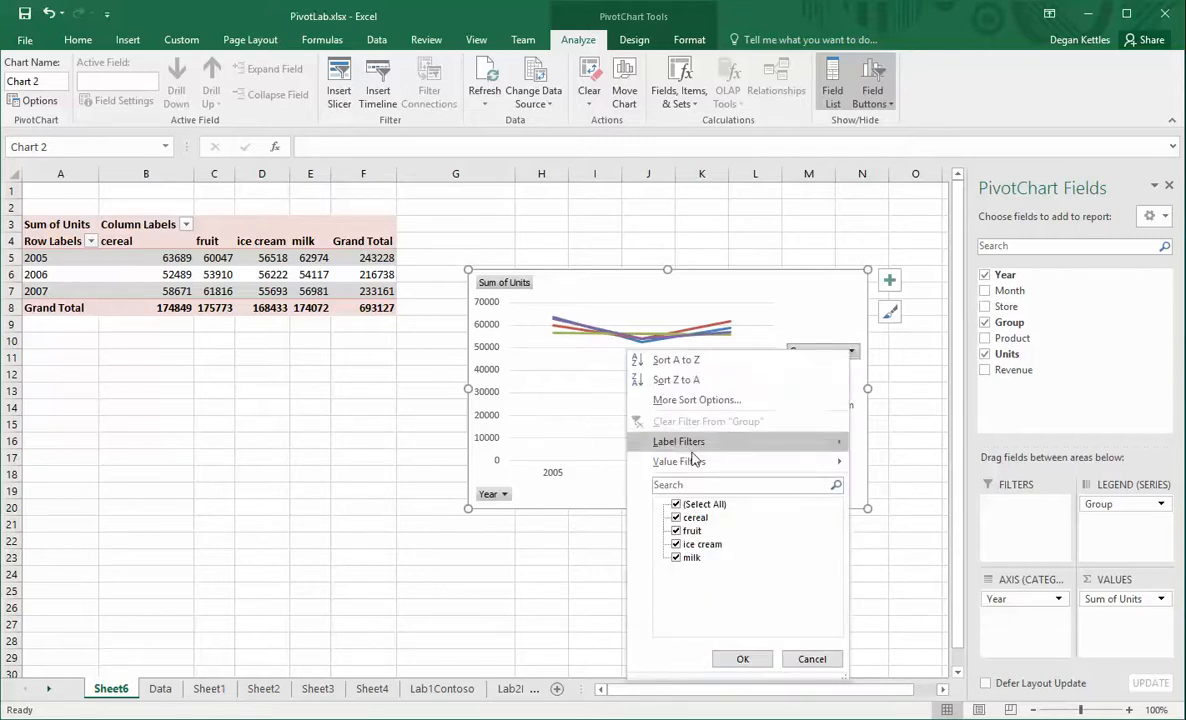
{"action": "left_click", "coordinate": [676, 517]}
{"action": "left_click", "coordinate": [676, 530]}
{"action": "left_click", "coordinate": [676, 557]}
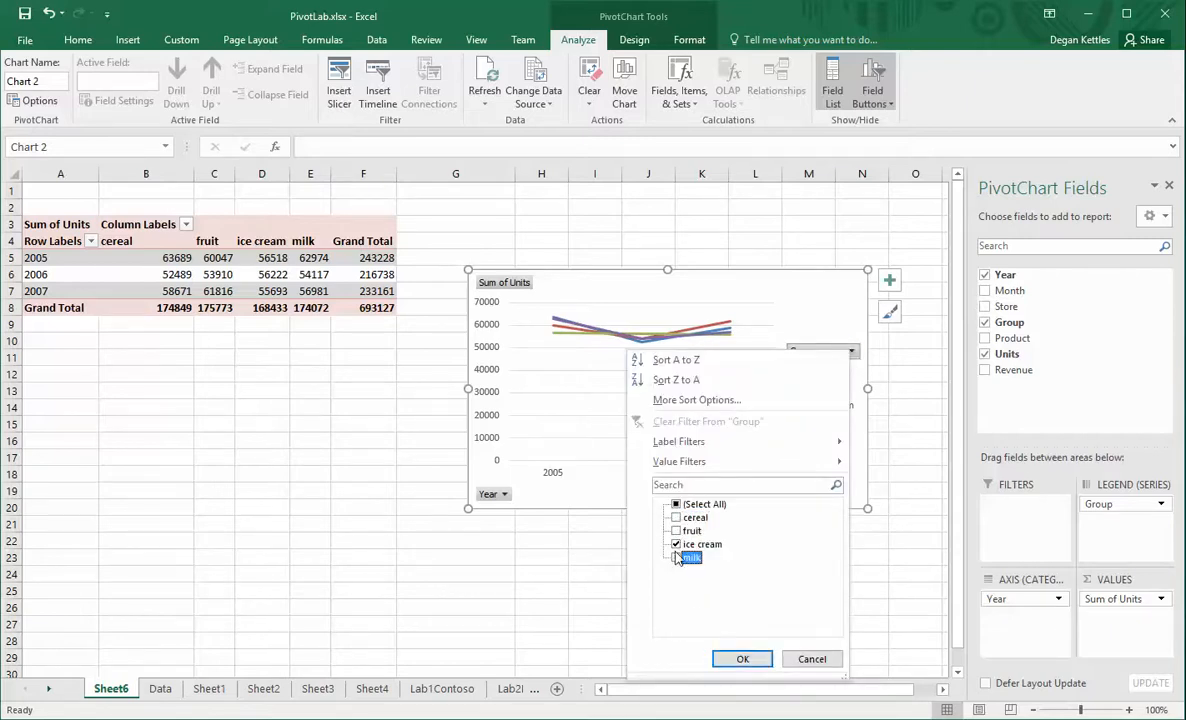
{"action": "left_click", "coordinate": [743, 657]}
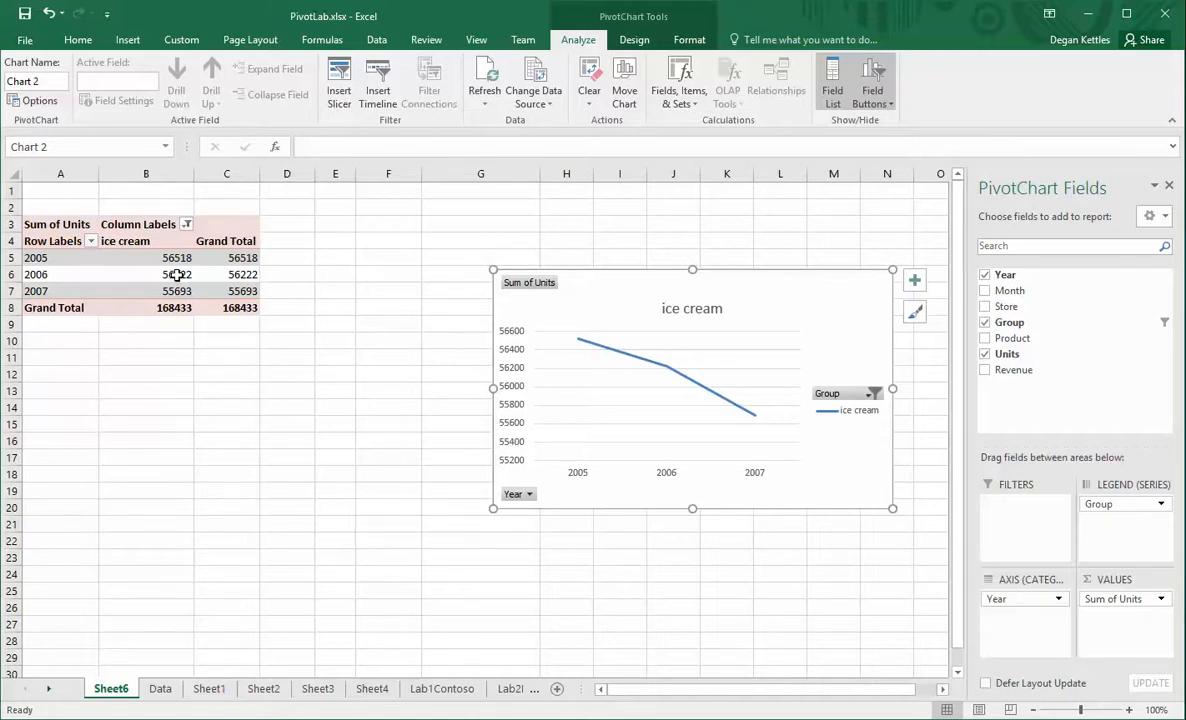
{"action": "mouse_move", "coordinate": [177, 275]}
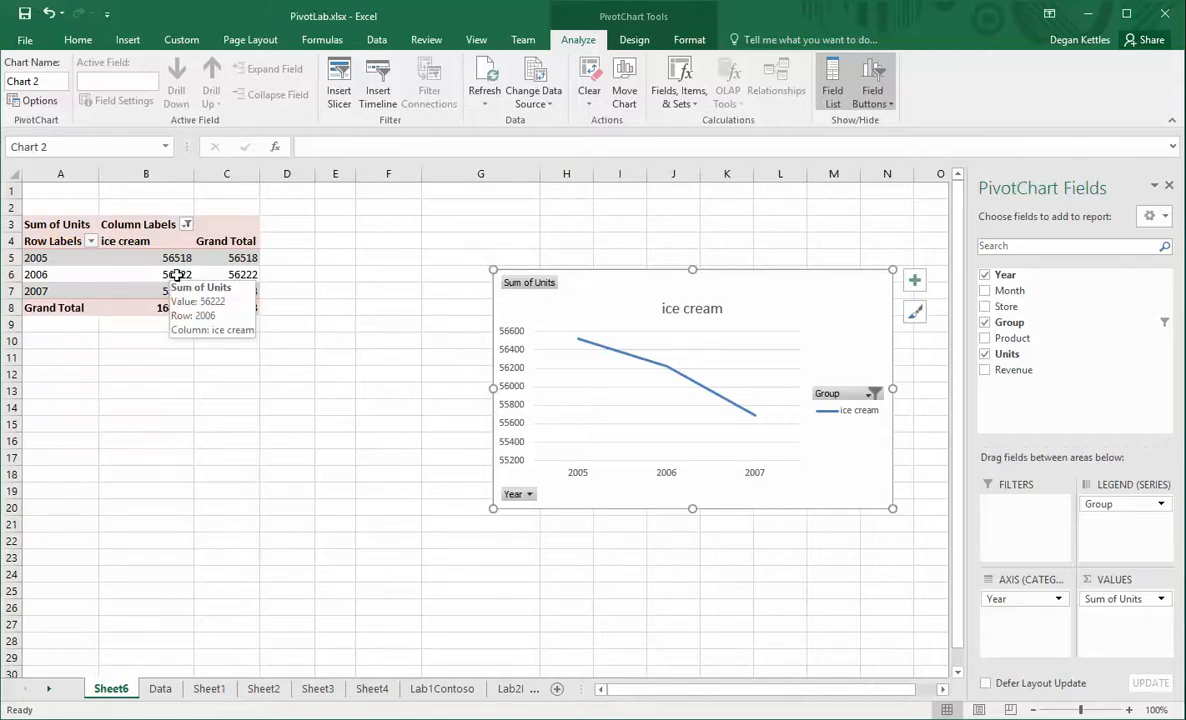